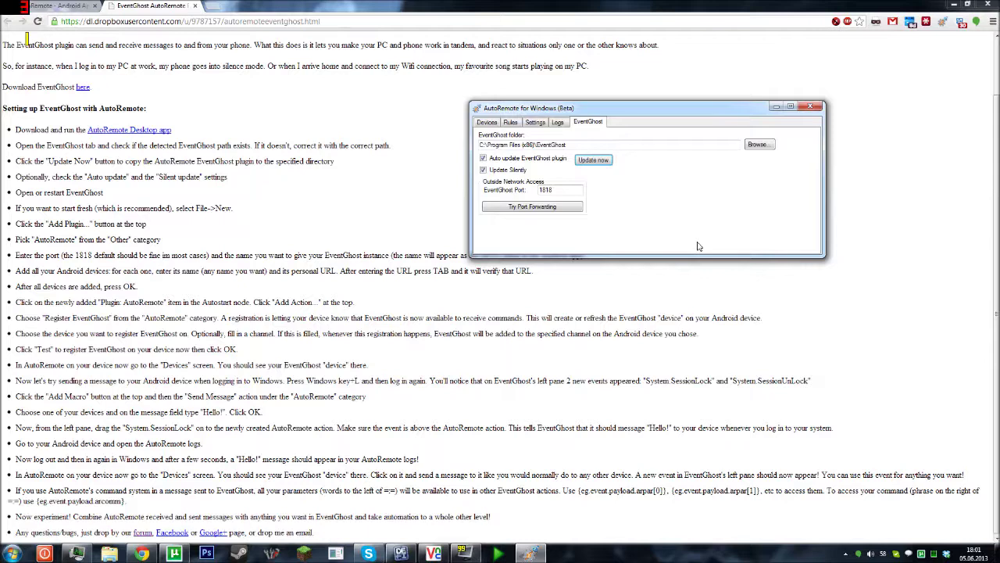
Minimize the AutoRemote for Windows window and start EventGhost in a maximized window.
{"action": "left_click", "coordinate": [777, 106]}
{"action": "left_click", "coordinate": [498, 553]}
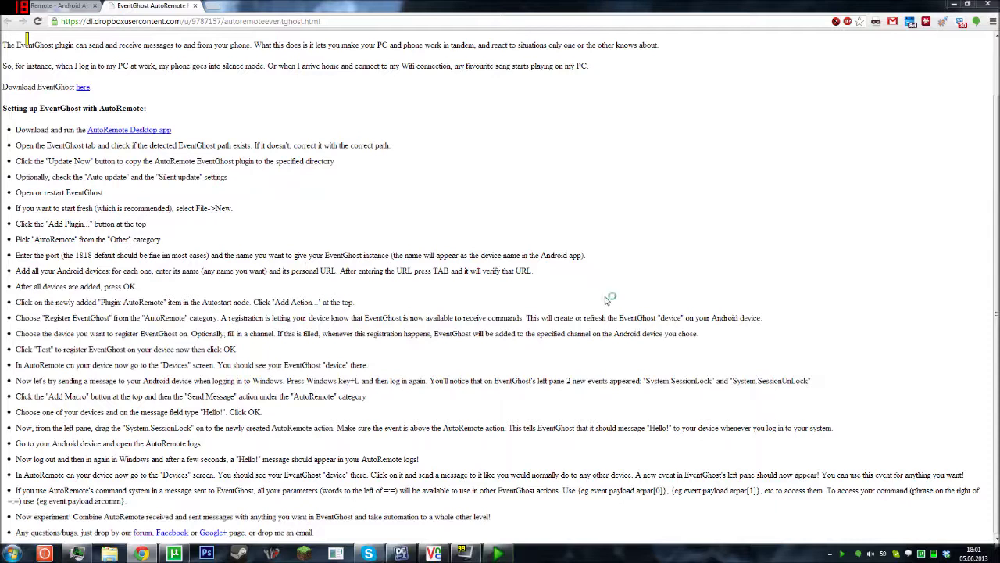
{"action": "left_click", "coordinate": [682, 205]}
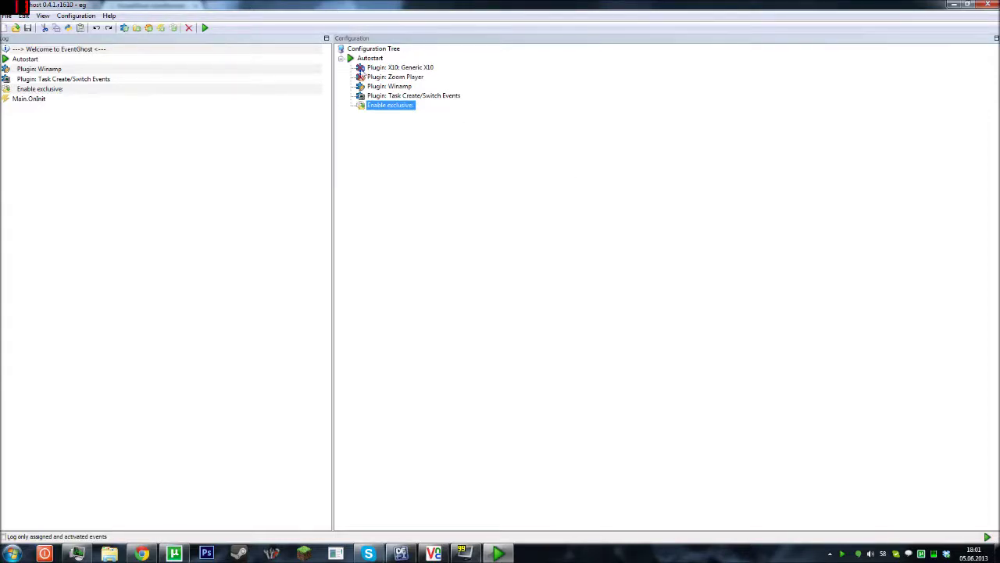
Add the AutoRemote plugin from the Other category to the Autostart folder.
{"action": "left_click", "coordinate": [365, 60]}
{"action": "left_click", "coordinate": [342, 59]}
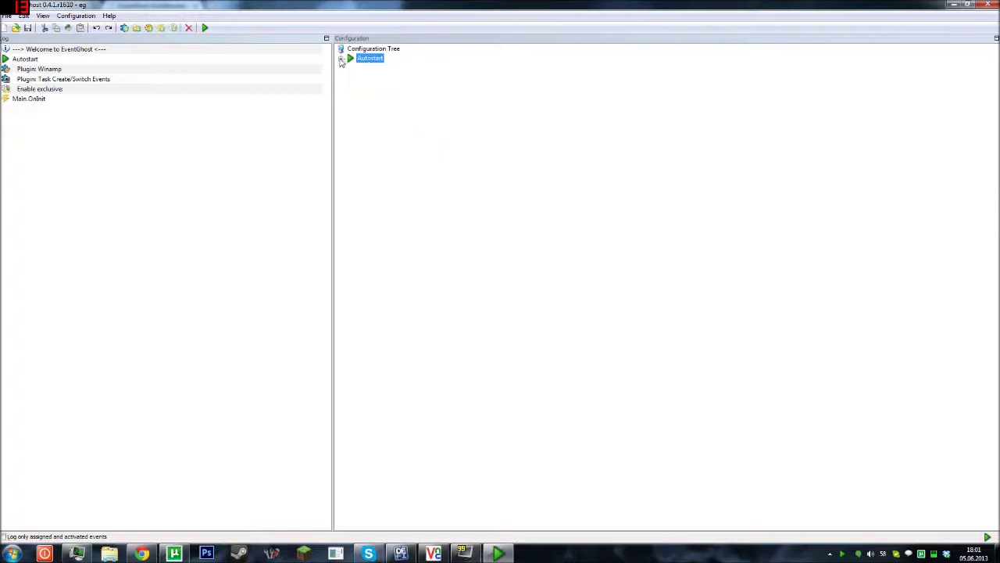
{"action": "left_click", "coordinate": [342, 59]}
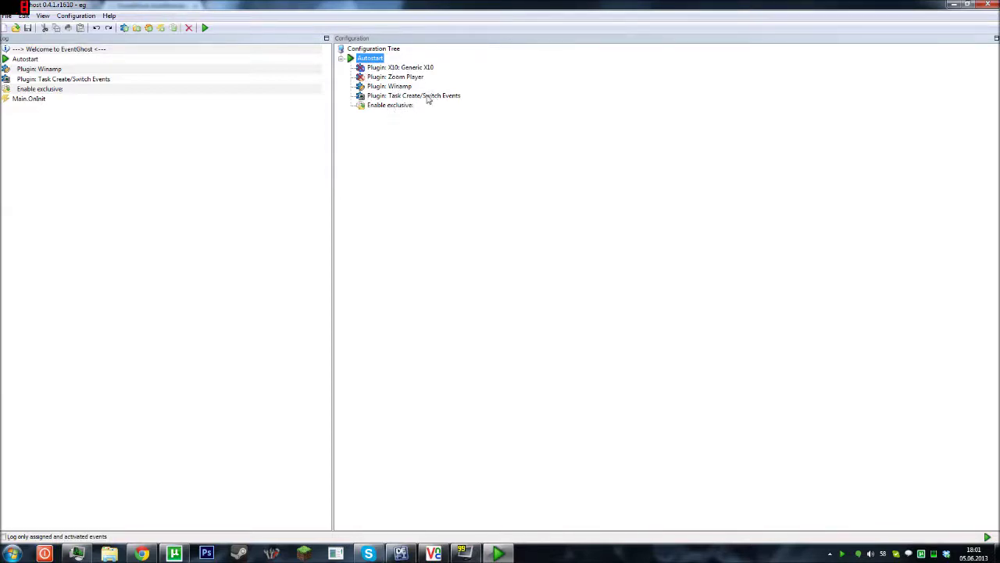
{"action": "left_click", "coordinate": [76, 15]}
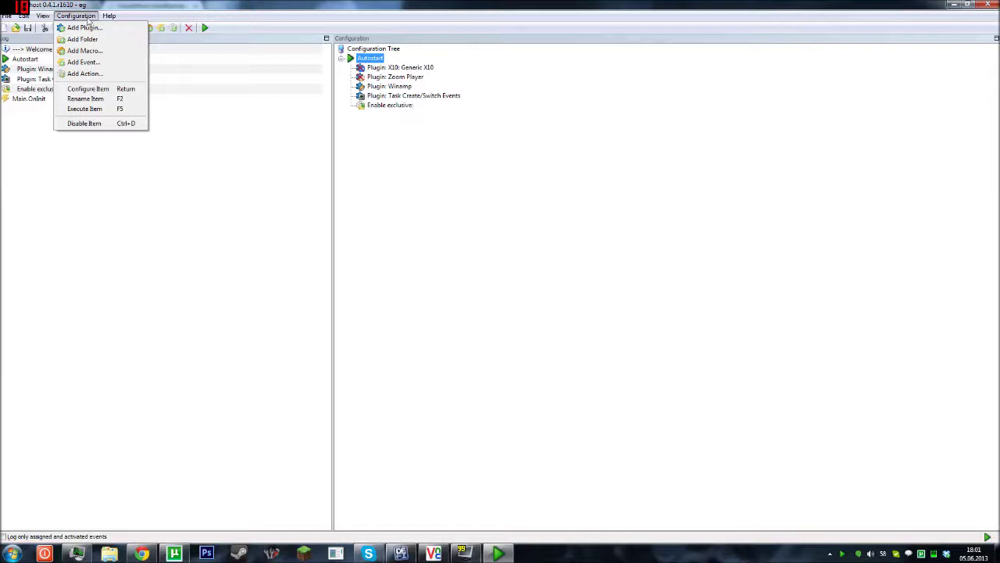
{"action": "left_click", "coordinate": [91, 31]}
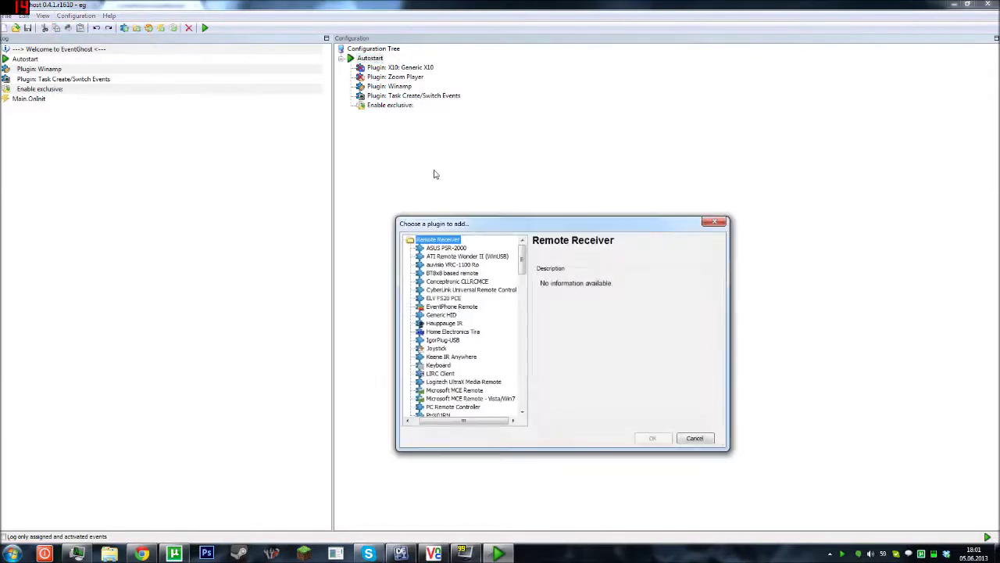
{"action": "left_click_drag", "start_coordinate": [521, 263], "coordinate": [520, 357]}
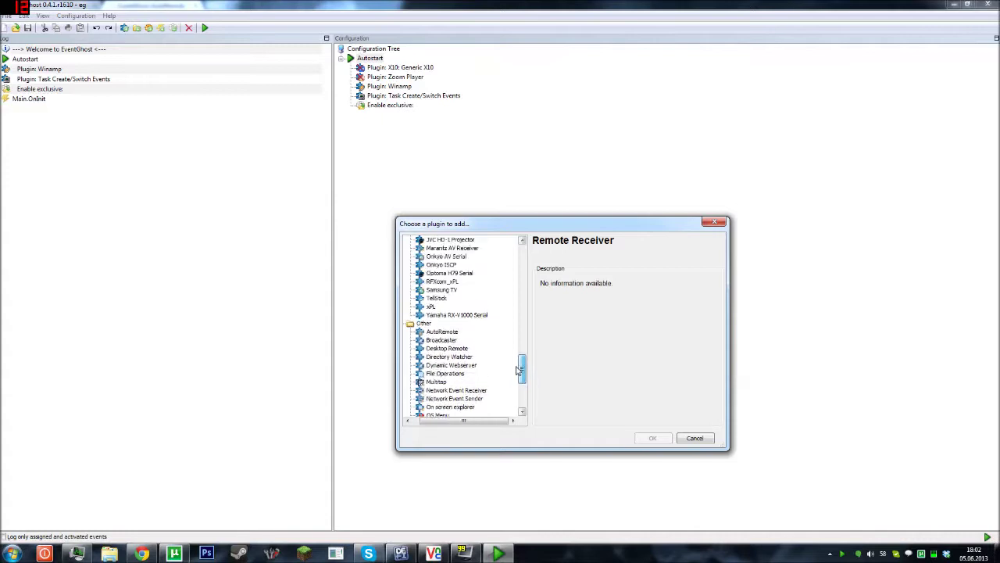
{"action": "left_click", "coordinate": [442, 332]}
{"action": "left_click", "coordinate": [652, 439]}
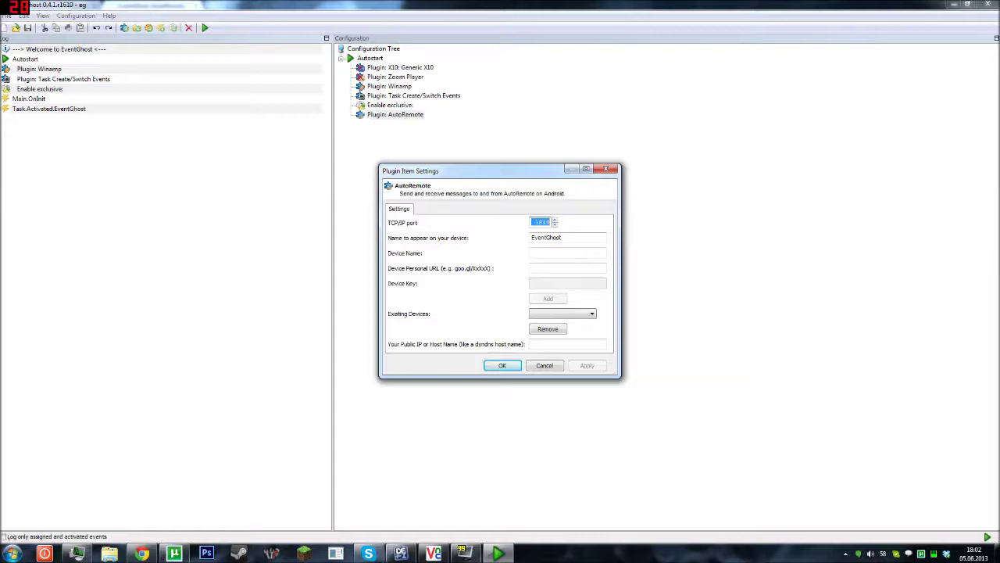
Set the name to appear on the device to "EventGhost desktop pc" in the AutoRemote plugin settings.
{"action": "left_click", "coordinate": [558, 238]}
{"action": "type", "text": "d"}
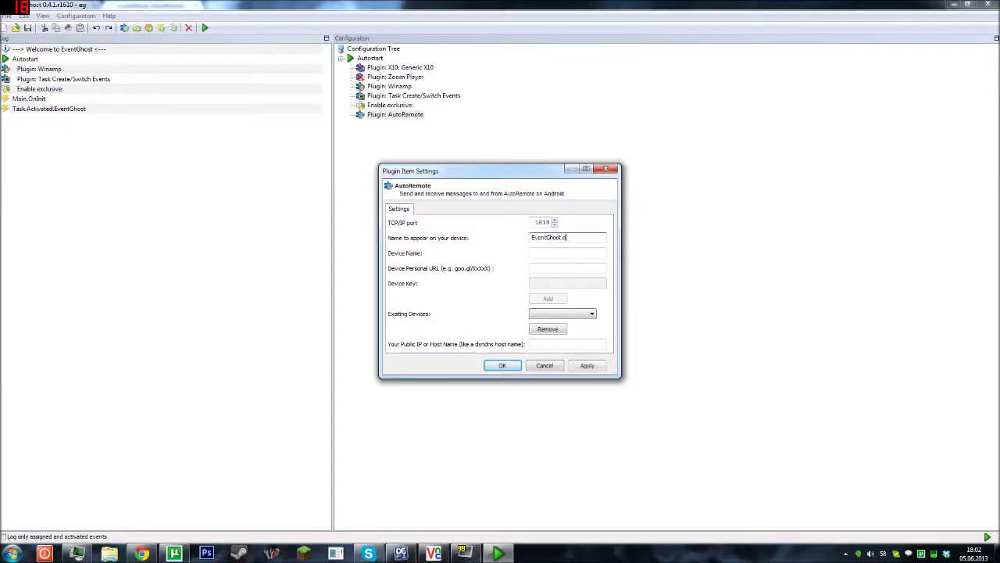
{"action": "type", "text": "esktop pc"}
{"action": "key", "text": "Tab"}
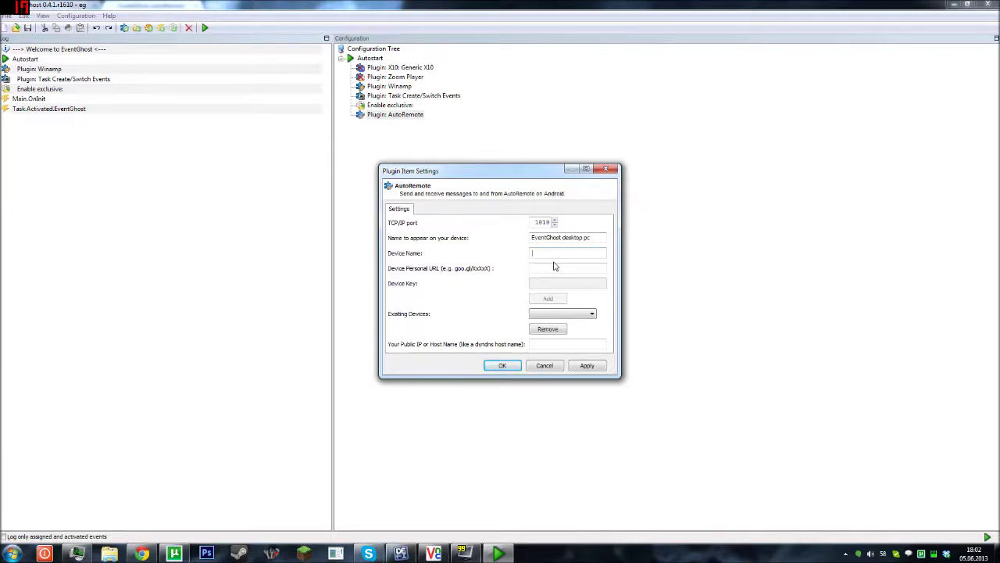
Add a device named GSII with its pasted personal URL, check it in the existing devices, and confirm the plugin settings.
{"action": "type", "text": "GSII"}
{"action": "left_click", "coordinate": [554, 266]}
{"action": "right_click", "coordinate": [554, 274]}
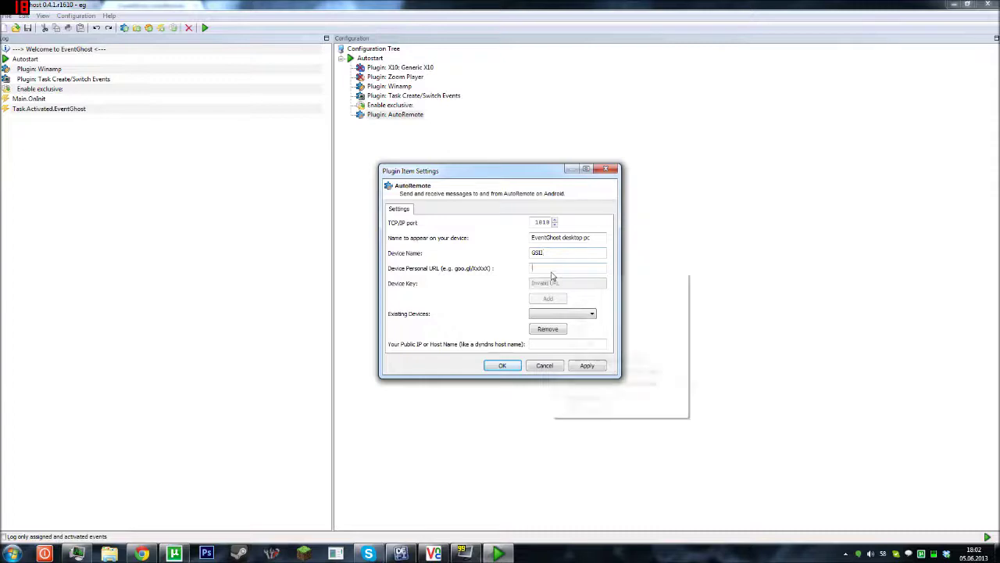
{"action": "left_click", "coordinate": [578, 318]}
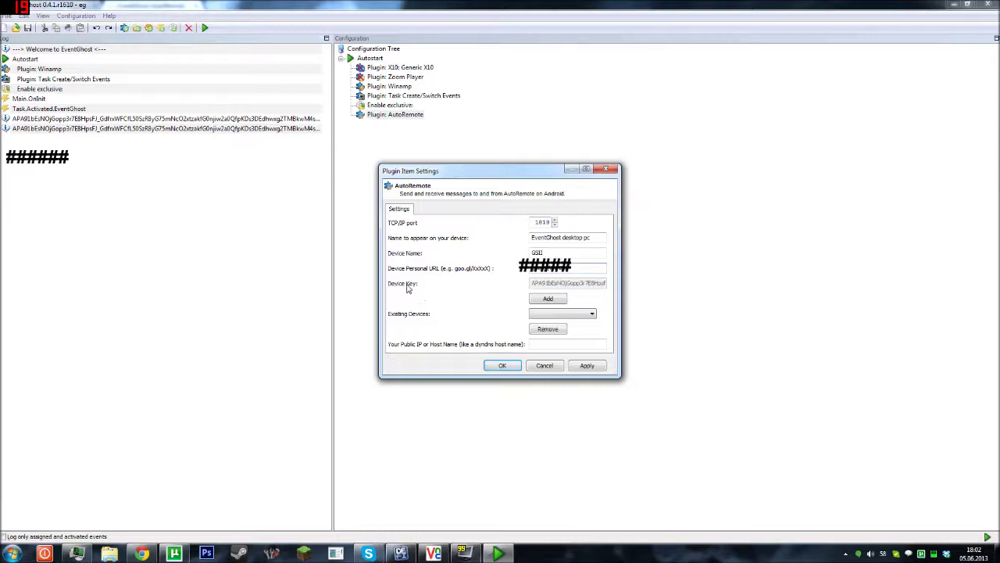
{"action": "left_click", "coordinate": [548, 300]}
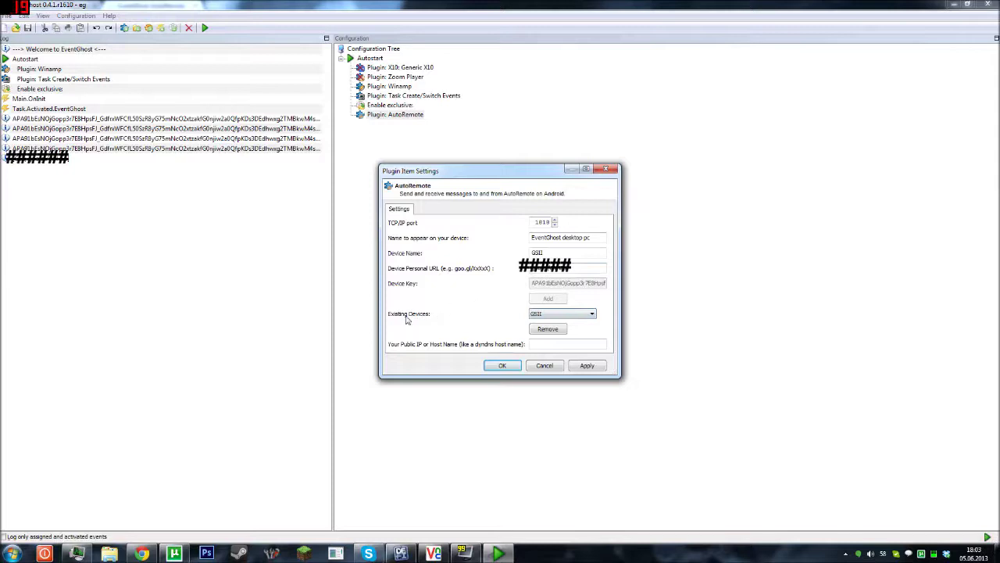
{"action": "left_click", "coordinate": [561, 316]}
{"action": "left_click", "coordinate": [545, 313]}
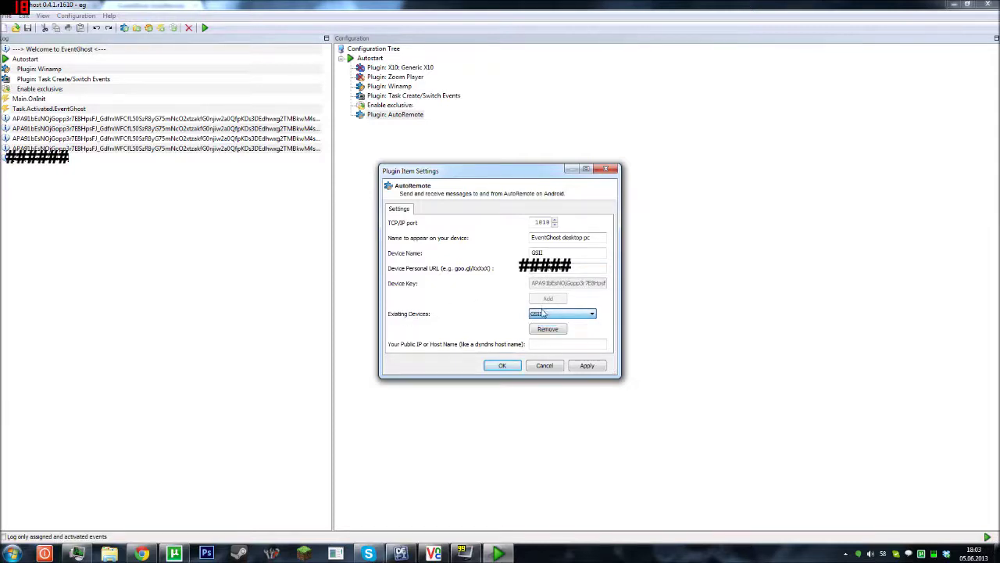
{"action": "left_click", "coordinate": [503, 366]}
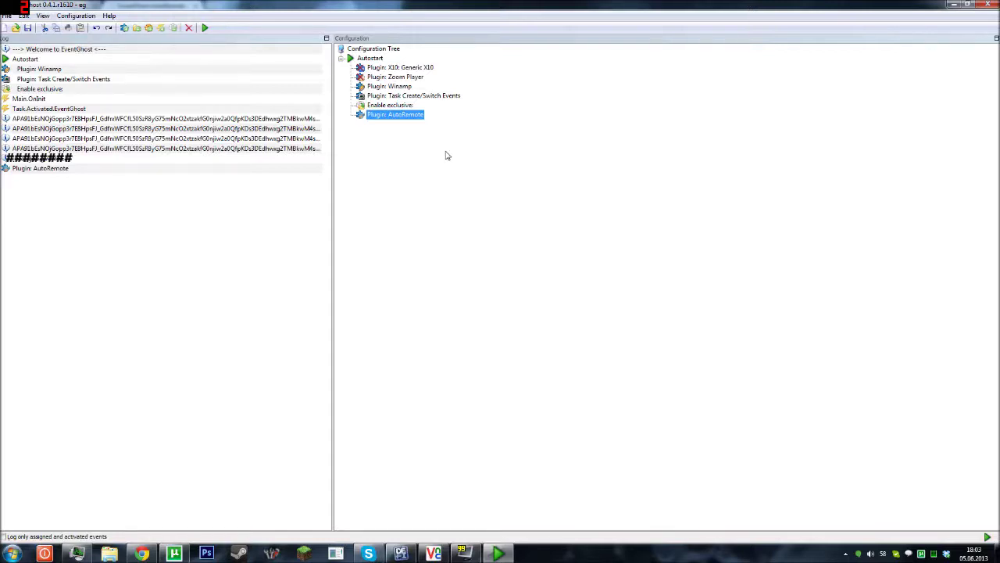
Check the phone's AutoRemote Logs in VNC Viewer, and return to EventGhost.
{"action": "left_click", "coordinate": [434, 553]}
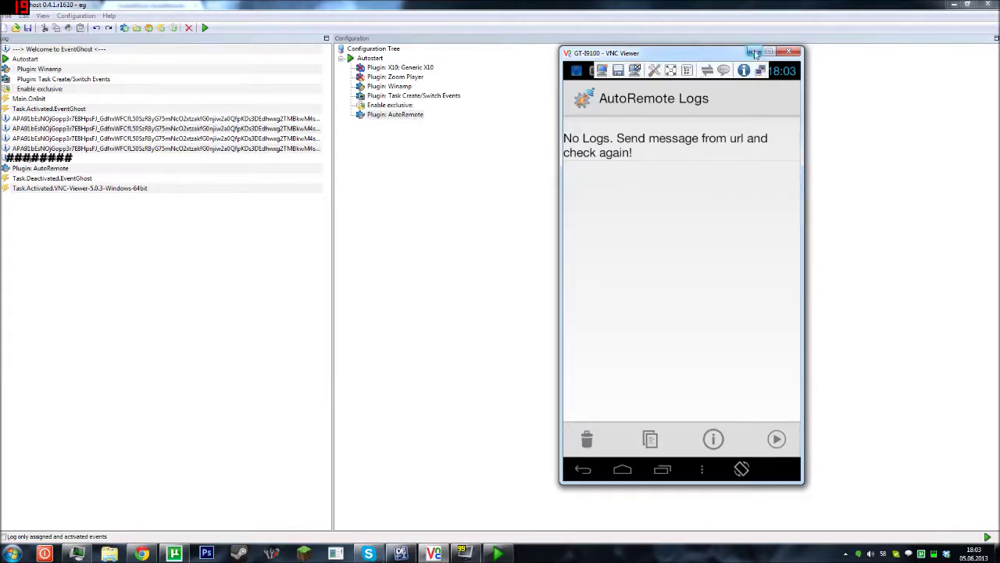
{"action": "left_click", "coordinate": [755, 53]}
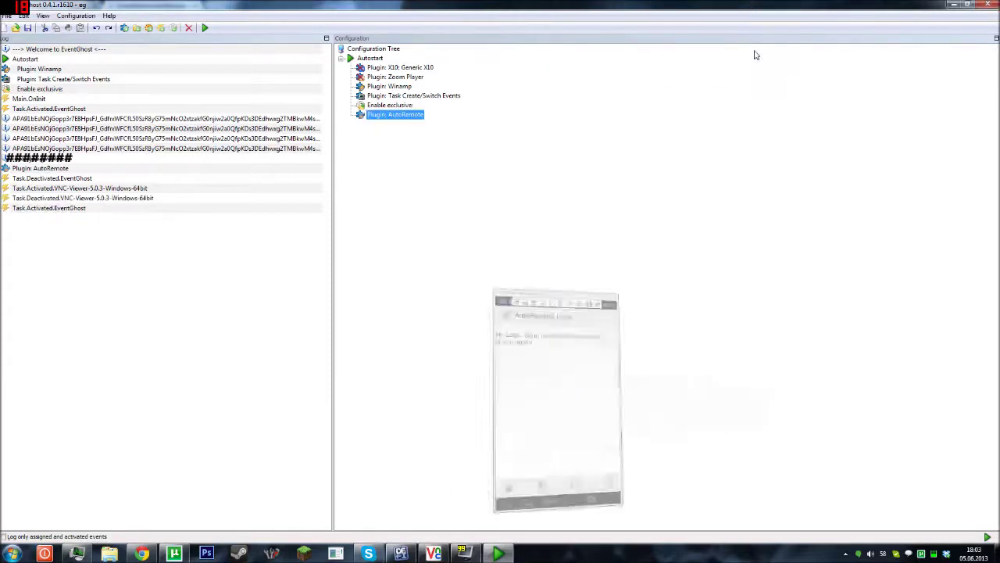
Add AutoRemote's Register EventGhost action to the Autostart folder.
{"action": "left_click", "coordinate": [80, 17]}
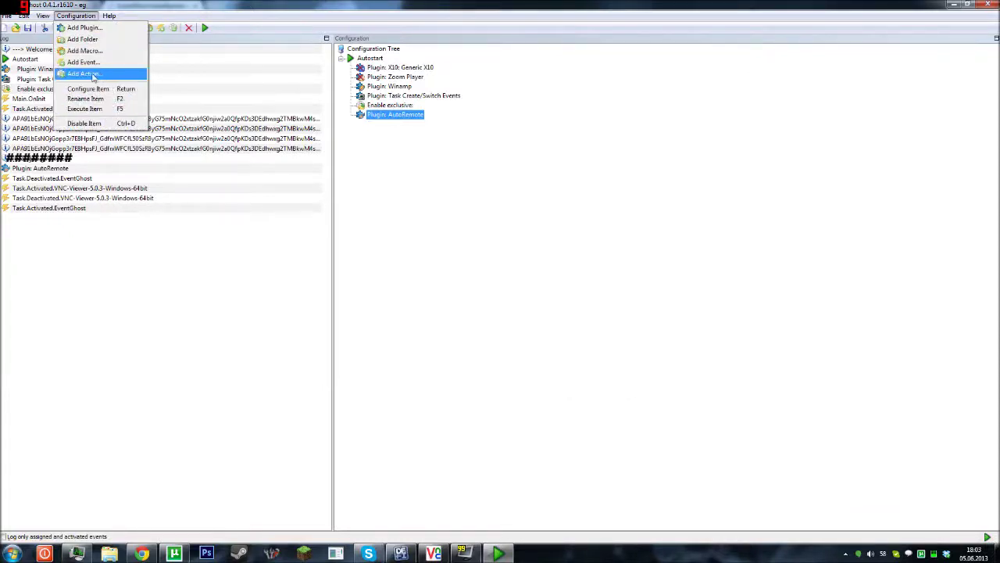
{"action": "left_click", "coordinate": [371, 60]}
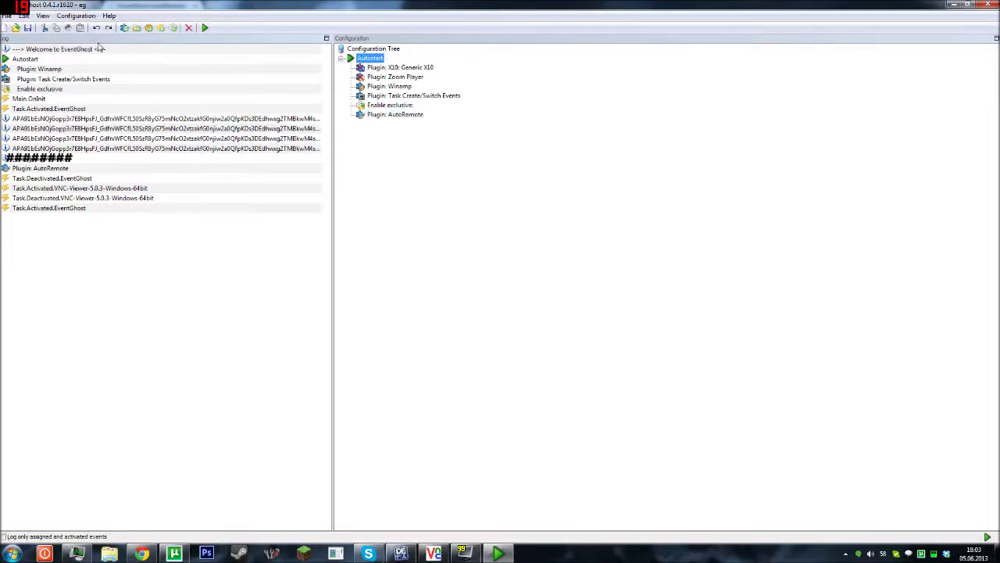
{"action": "left_click", "coordinate": [91, 18]}
{"action": "left_click", "coordinate": [95, 74]}
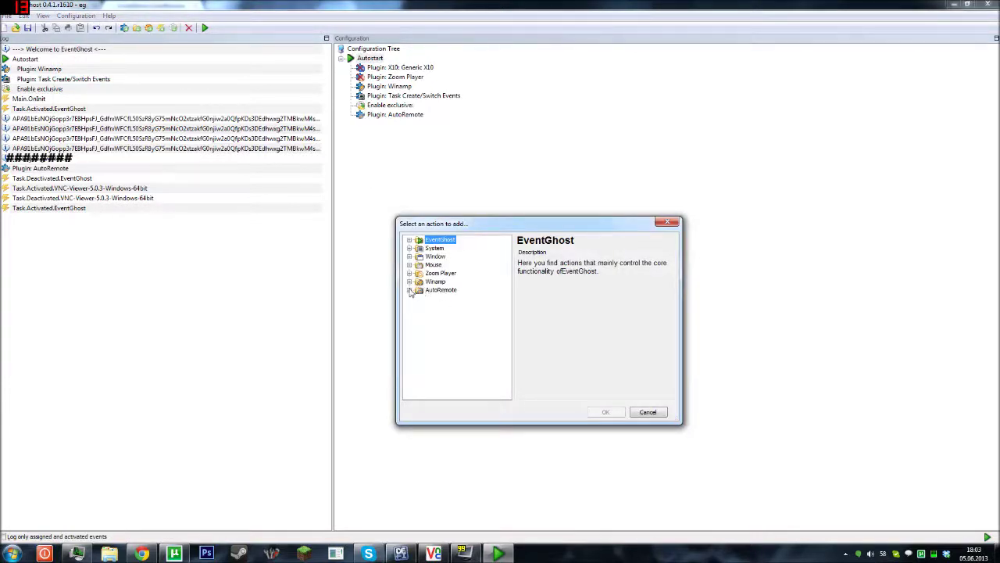
{"action": "left_click", "coordinate": [409, 289]}
{"action": "left_click", "coordinate": [455, 308]}
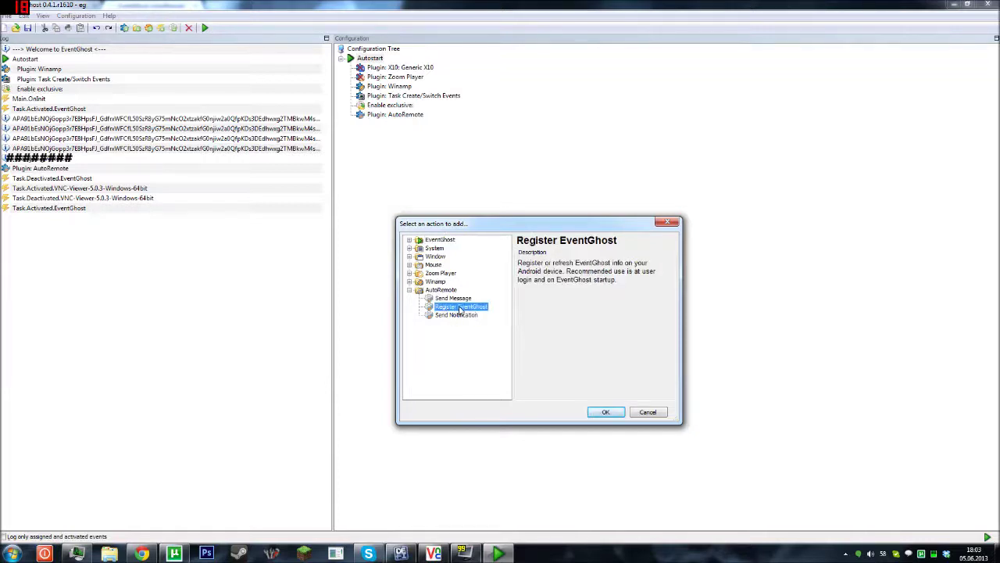
{"action": "left_click", "coordinate": [605, 412]}
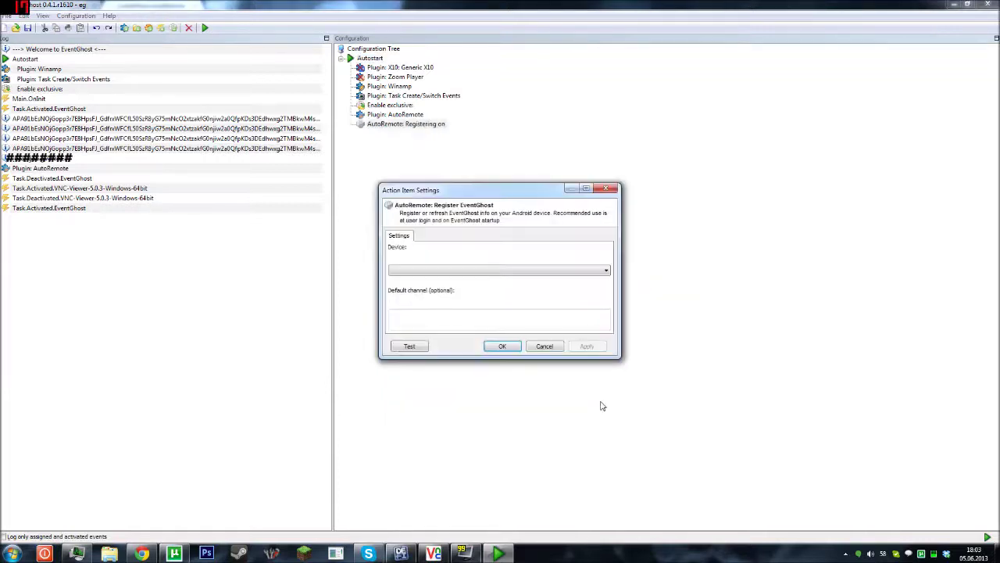
Choose GSII as the device for the Register EventGhost action and confirm its settings.
{"action": "left_click", "coordinate": [483, 276]}
{"action": "left_click", "coordinate": [476, 285]}
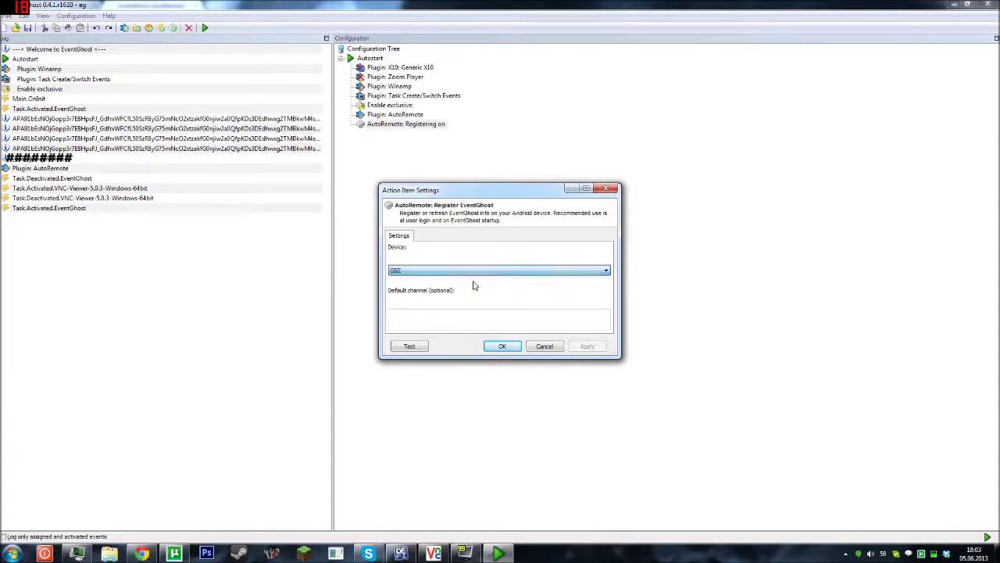
{"action": "left_click", "coordinate": [502, 346]}
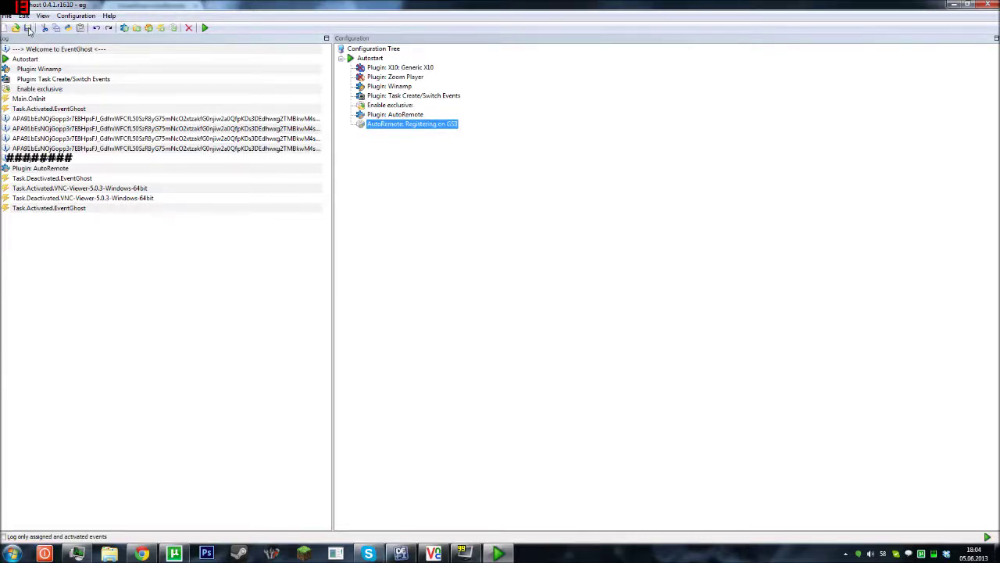
Exit and restart EventGhost beside the phone's VNC Viewer window, check the registration in AutoRemote Logs, and maximize EventGhost.
{"action": "left_click", "coordinate": [7, 16]}
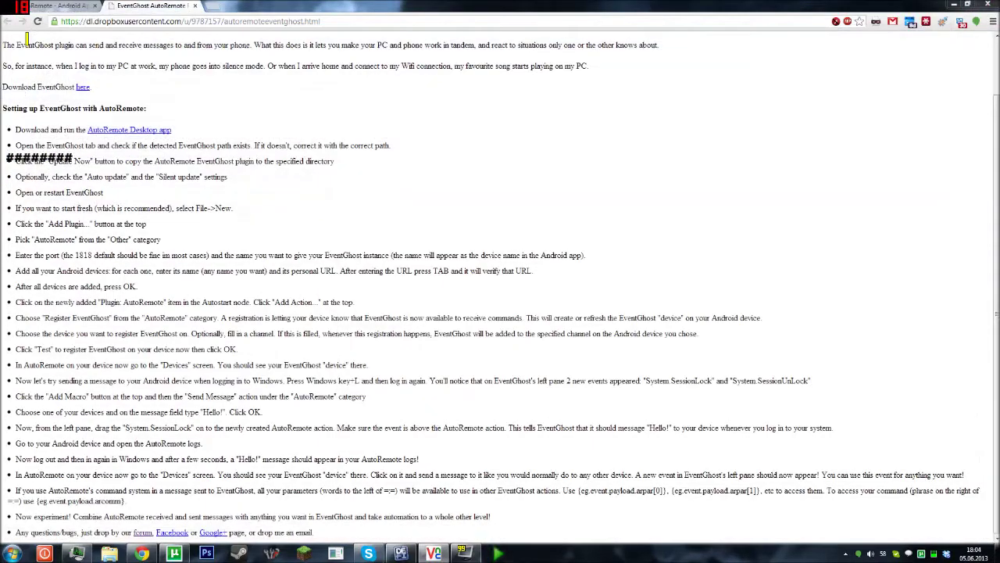
{"action": "left_click", "coordinate": [433, 553]}
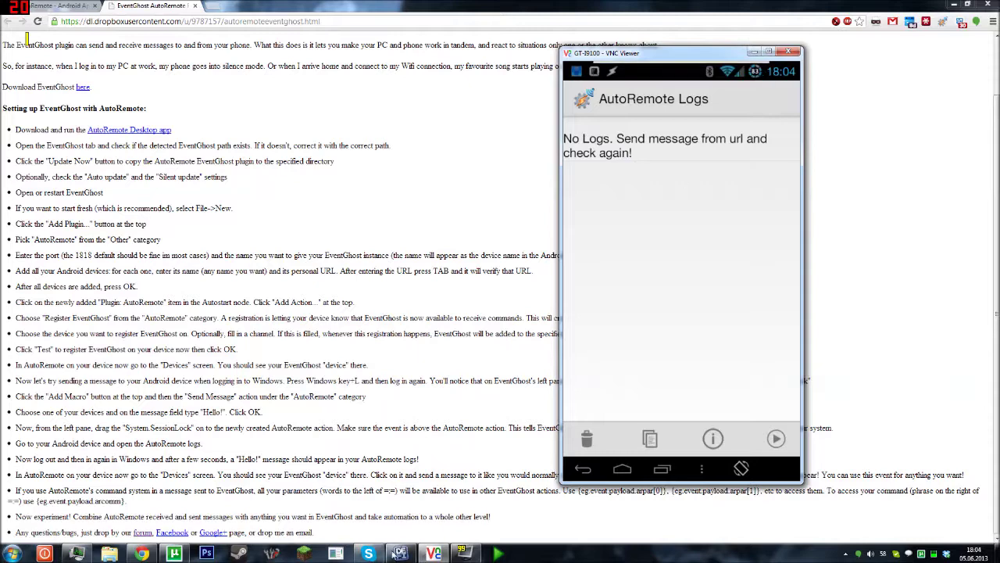
{"action": "left_click", "coordinate": [497, 553]}
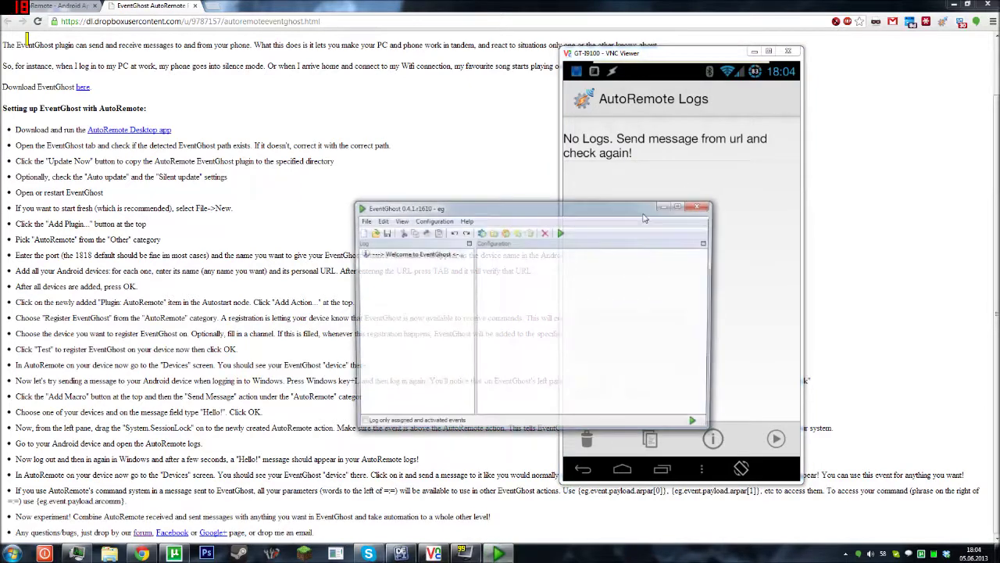
{"action": "left_click_drag", "start_coordinate": [678, 165], "coordinate": [370, 167]}
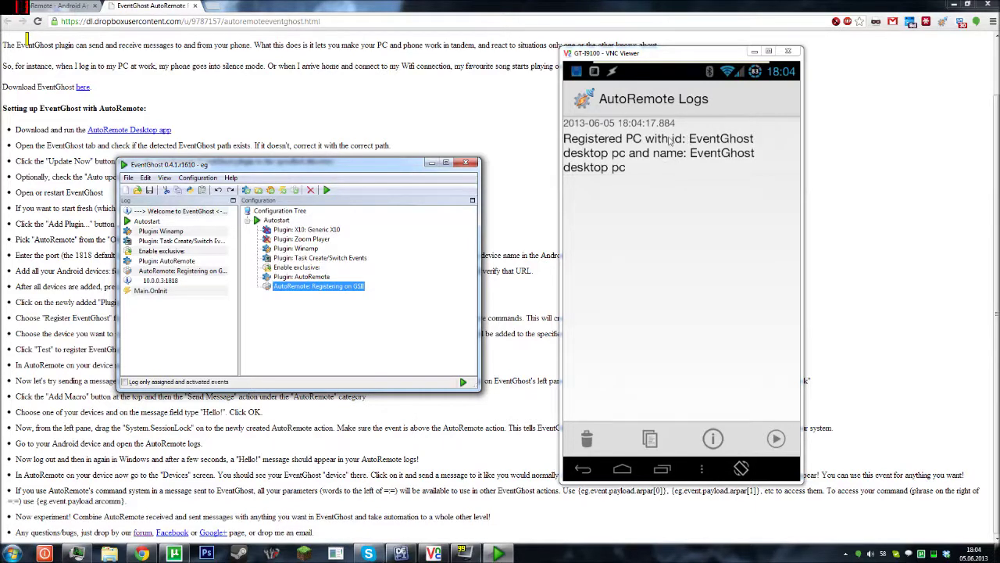
{"action": "left_click", "coordinate": [445, 163]}
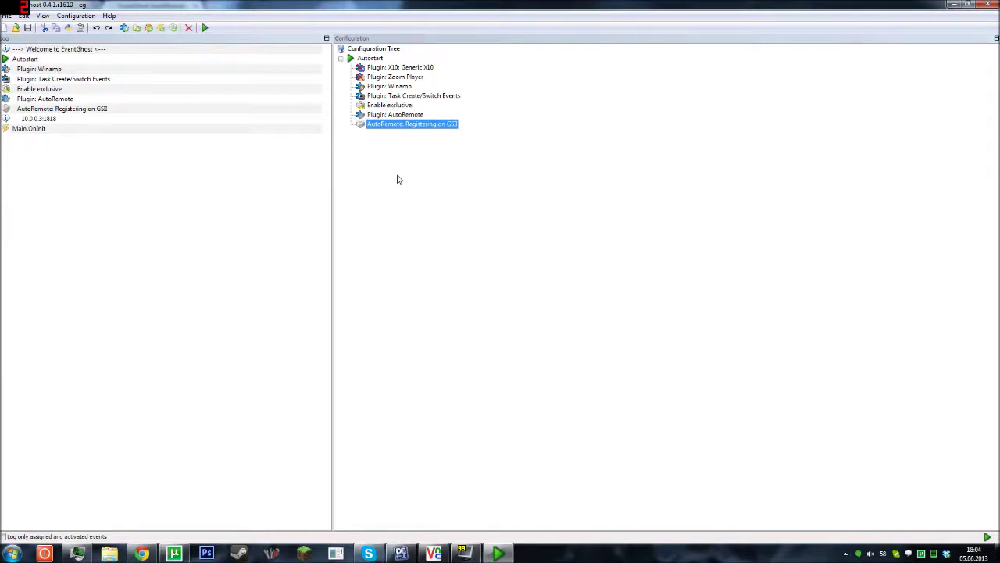
{"action": "left_click", "coordinate": [76, 16]}
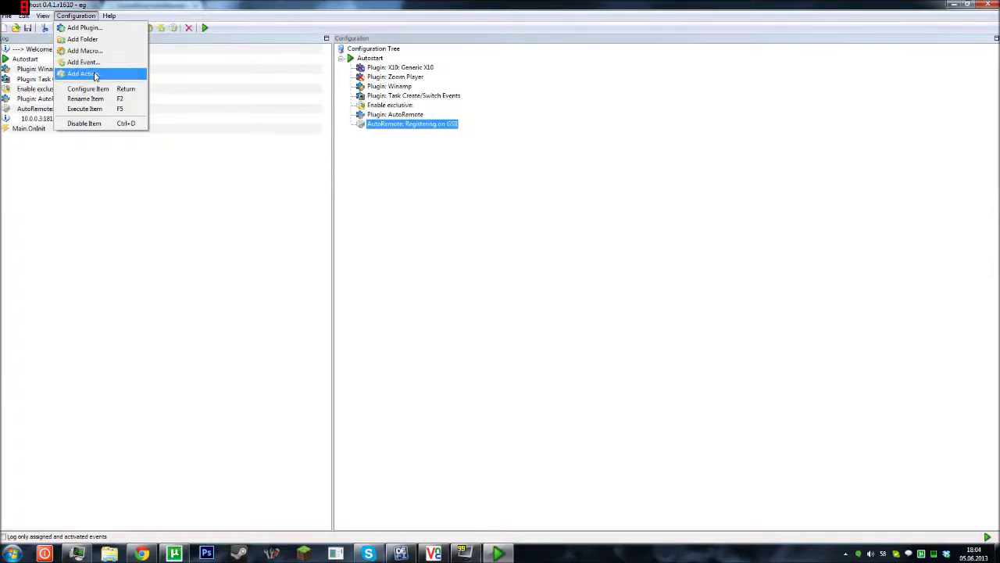
{"action": "left_click", "coordinate": [62, 134]}
{"action": "left_click", "coordinate": [45, 129]}
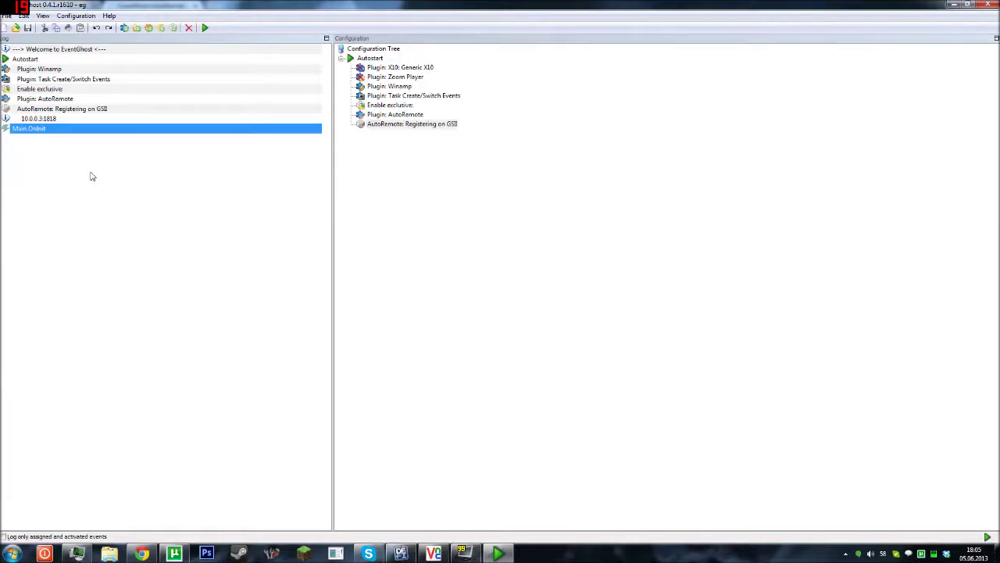
Open and dismiss the VNC Viewer window to trigger task events, and examine its Task.Activated entry in the EventGhost log.
{"action": "left_click", "coordinate": [434, 554]}
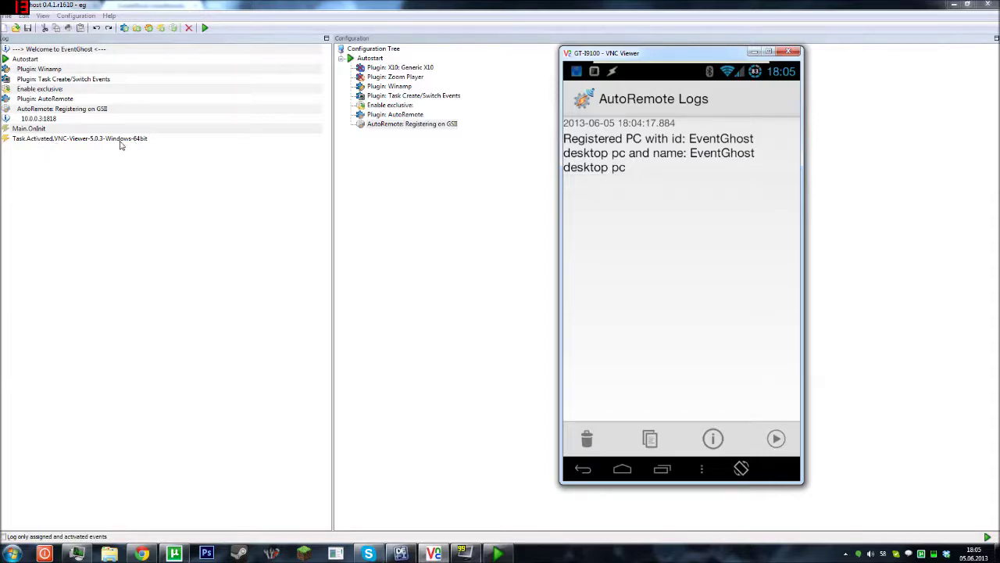
{"action": "left_click", "coordinate": [789, 52]}
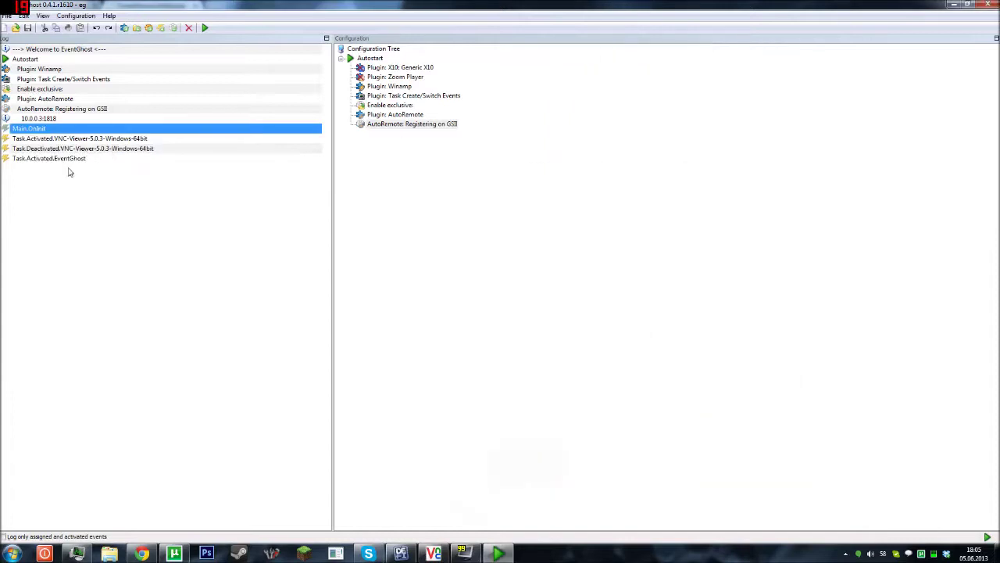
{"action": "left_click", "coordinate": [139, 138]}
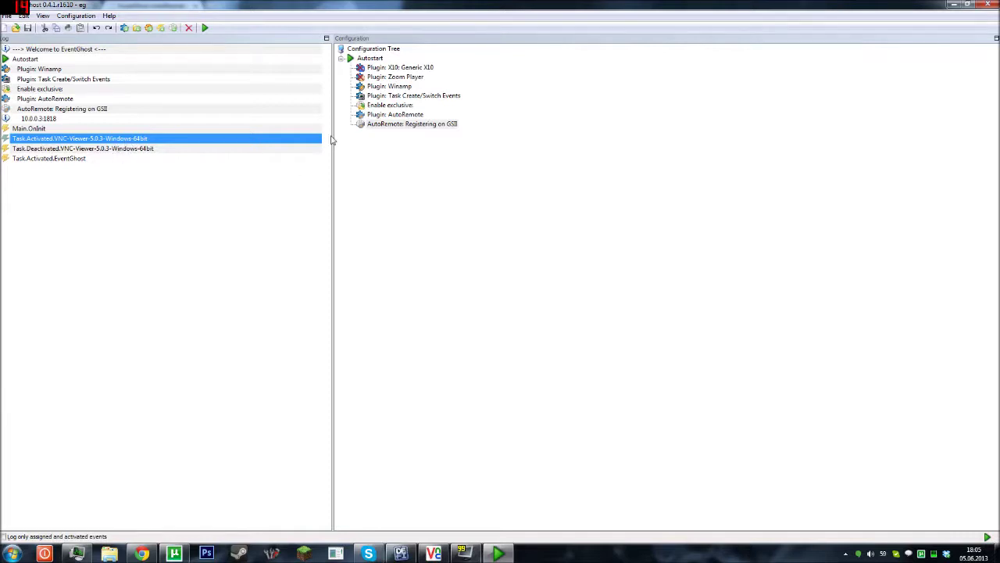
{"action": "left_click", "coordinate": [406, 124]}
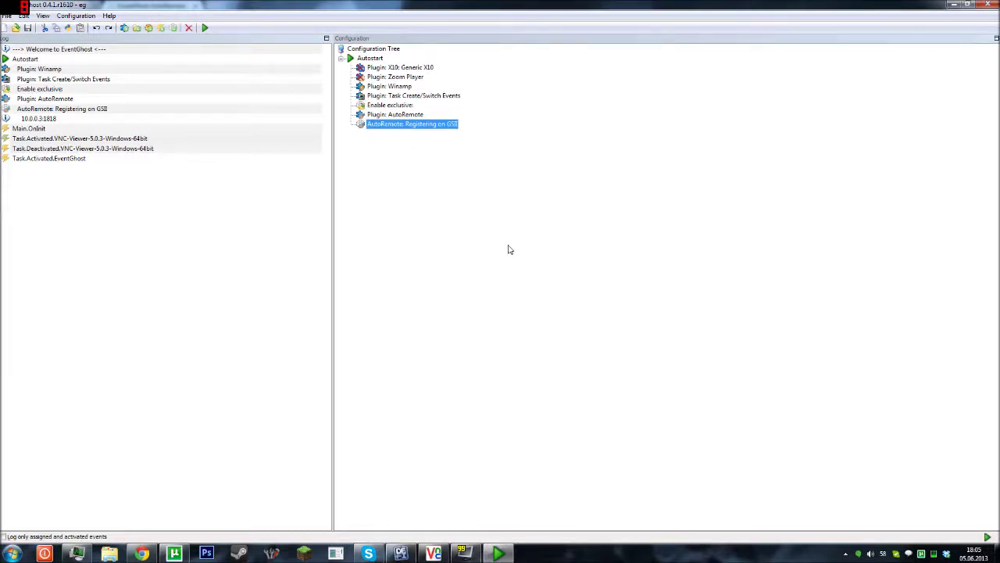
Add a new macro to the configuration tree and dismiss the action selection so it stays empty.
{"action": "left_click", "coordinate": [79, 17]}
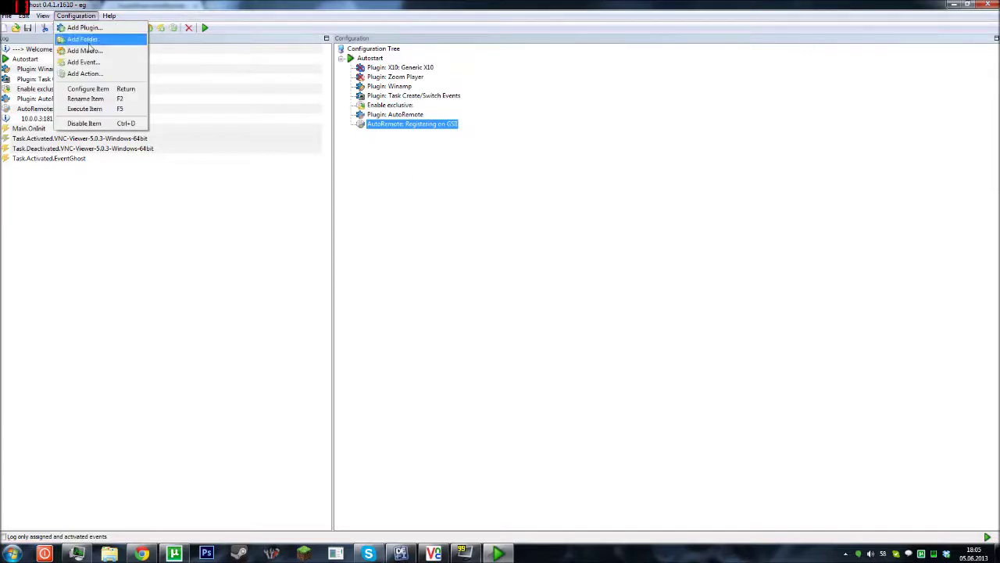
{"action": "left_click", "coordinate": [80, 51]}
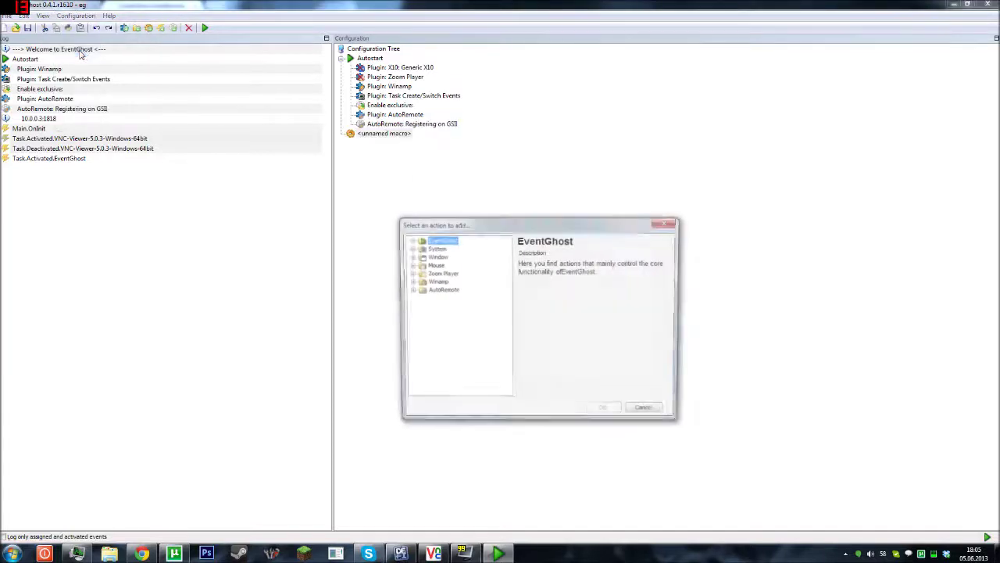
{"action": "left_click", "coordinate": [649, 411]}
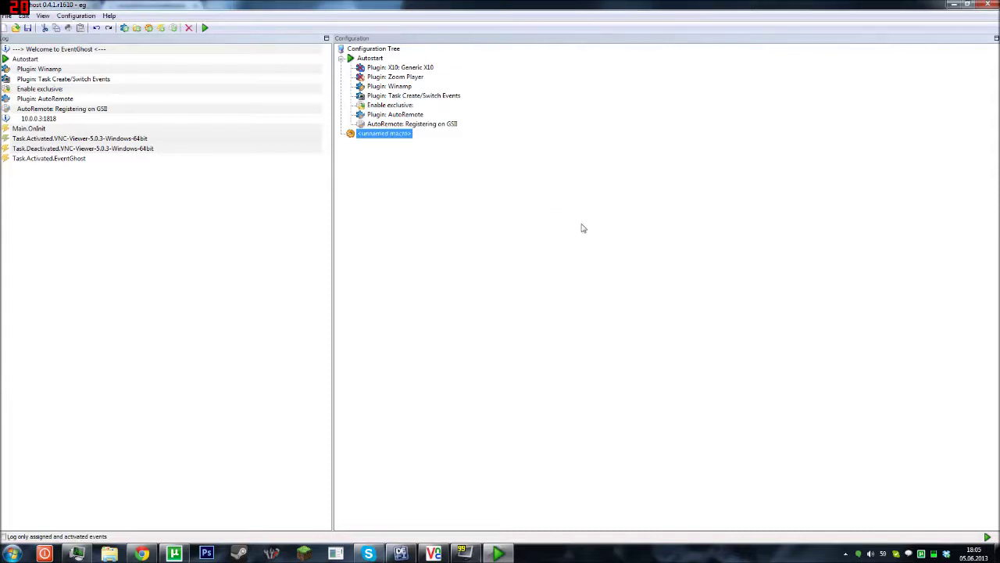
{"action": "left_click", "coordinate": [83, 17]}
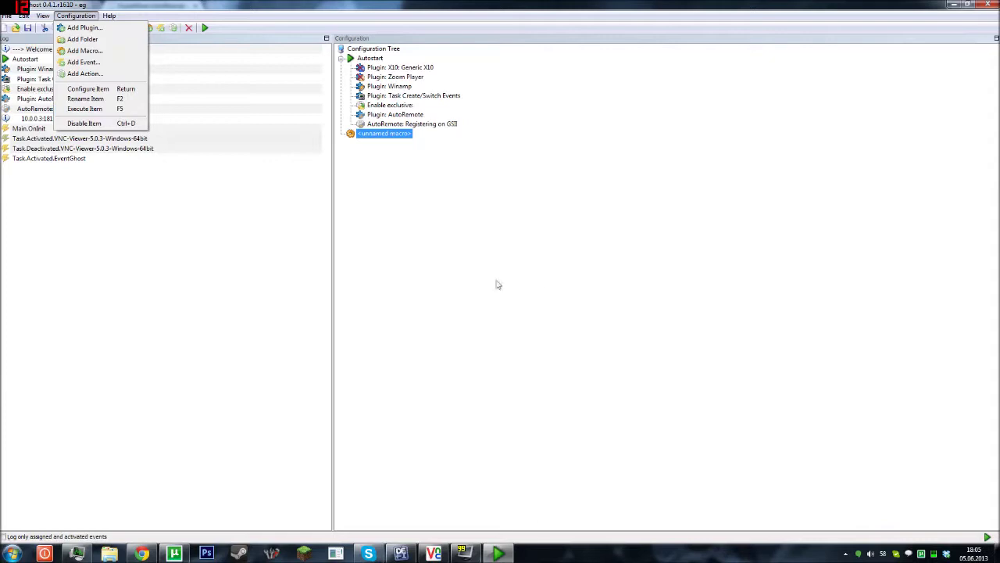
Switch to the phone's VNC Viewer window, pick the AutoRemote Message plugin action, and choose EventGhost desktop pc as its device.
{"action": "left_click", "coordinate": [434, 553]}
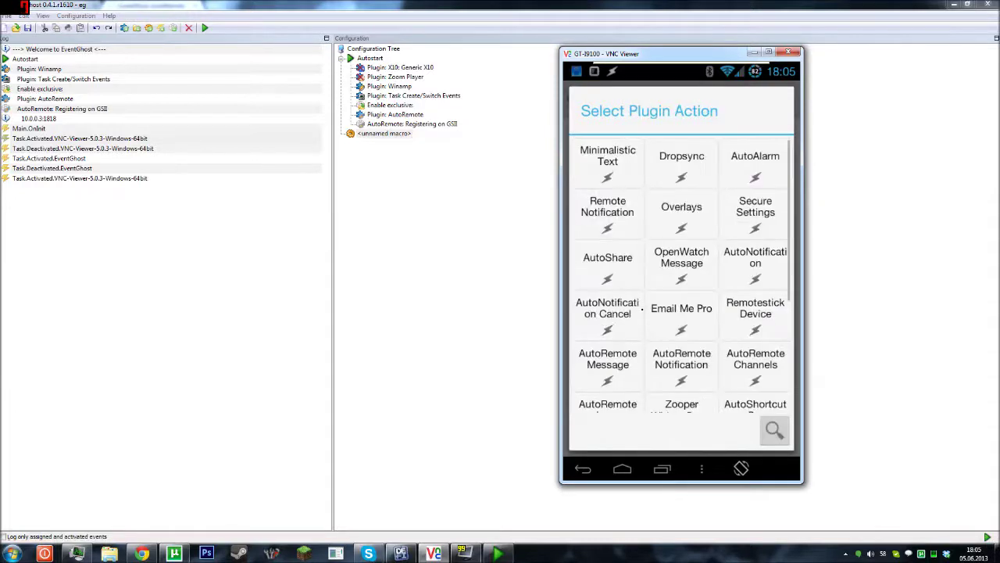
{"action": "scroll", "coordinate": [642, 308], "scroll_direction": "down", "scroll_amount": 2}
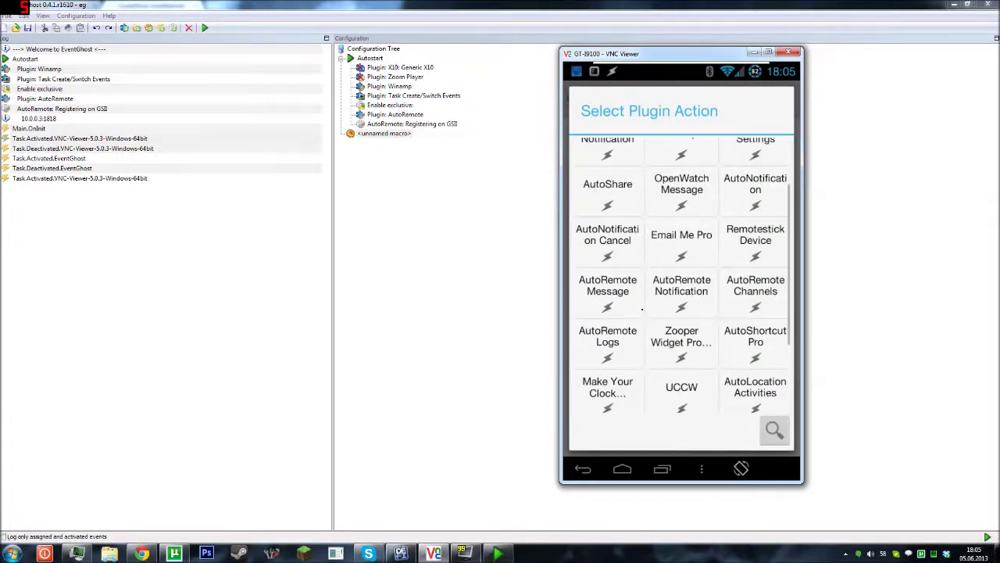
{"action": "left_click", "coordinate": [642, 309]}
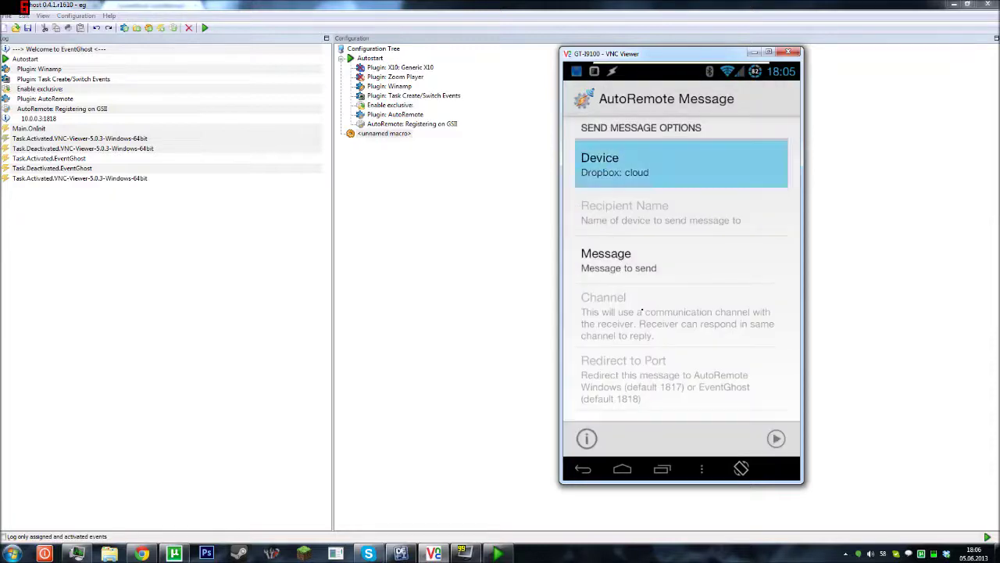
{"action": "scroll", "coordinate": [643, 309], "scroll_direction": "down", "scroll_amount": 1}
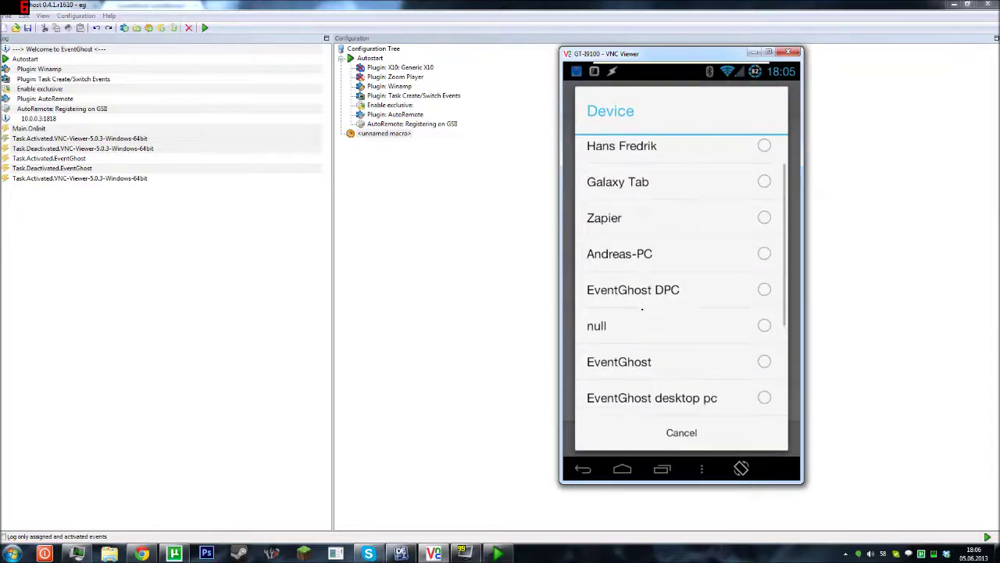
{"action": "scroll", "coordinate": [642, 309], "scroll_direction": "down", "scroll_amount": 3}
{"action": "scroll", "coordinate": [643, 309], "scroll_direction": "up", "scroll_amount": 4}
{"action": "scroll", "coordinate": [642, 311], "scroll_direction": "down", "scroll_amount": 3}
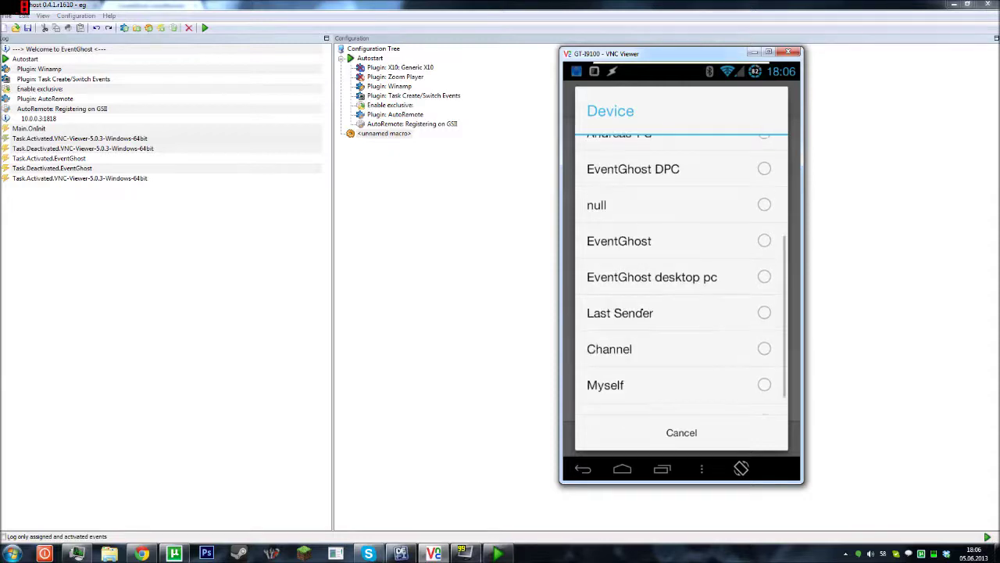
{"action": "scroll", "coordinate": [642, 311], "scroll_direction": "down", "scroll_amount": 1}
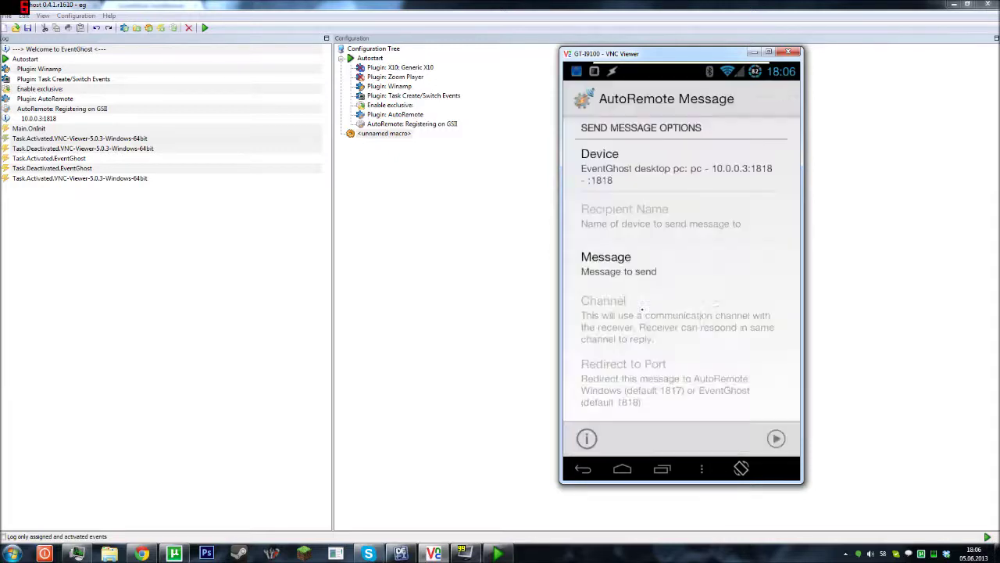
Set the AutoRemote message text to "hello" and send the message to the PC.
{"action": "scroll", "coordinate": [643, 310], "scroll_direction": "down", "scroll_amount": 2}
{"action": "scroll", "coordinate": [642, 310], "scroll_direction": "up", "scroll_amount": 2}
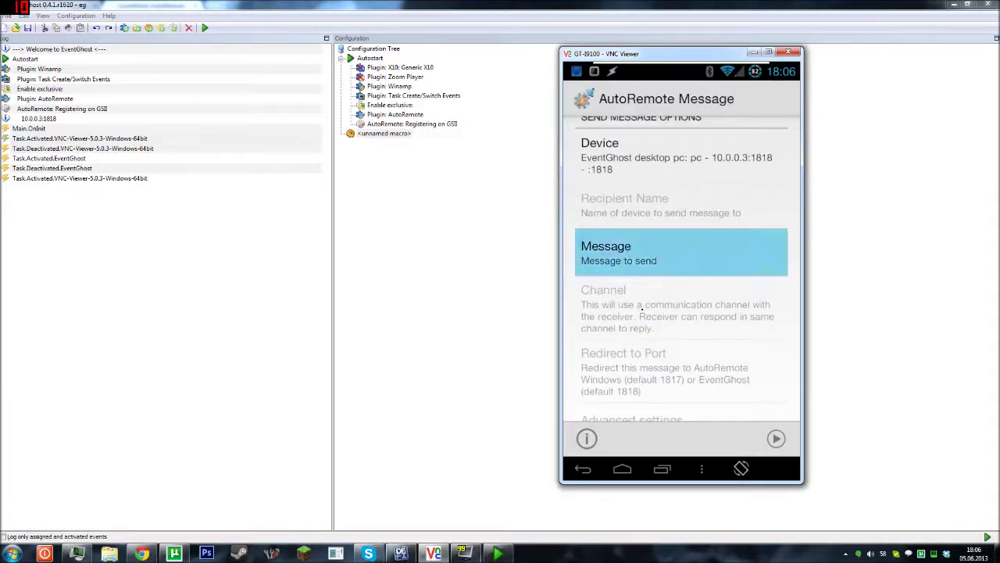
{"action": "type", "text": "hello"}
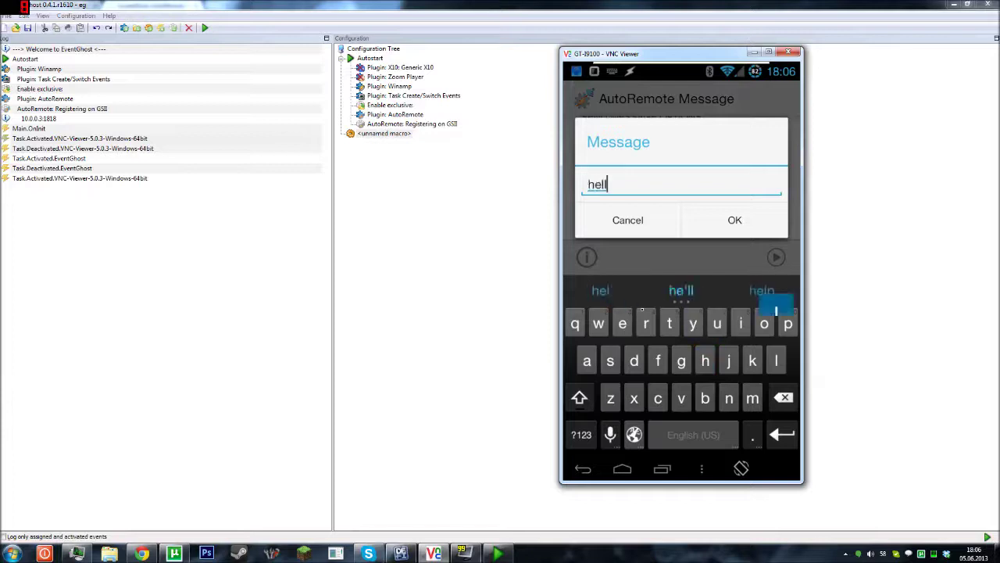
{"action": "key", "text": "Return"}
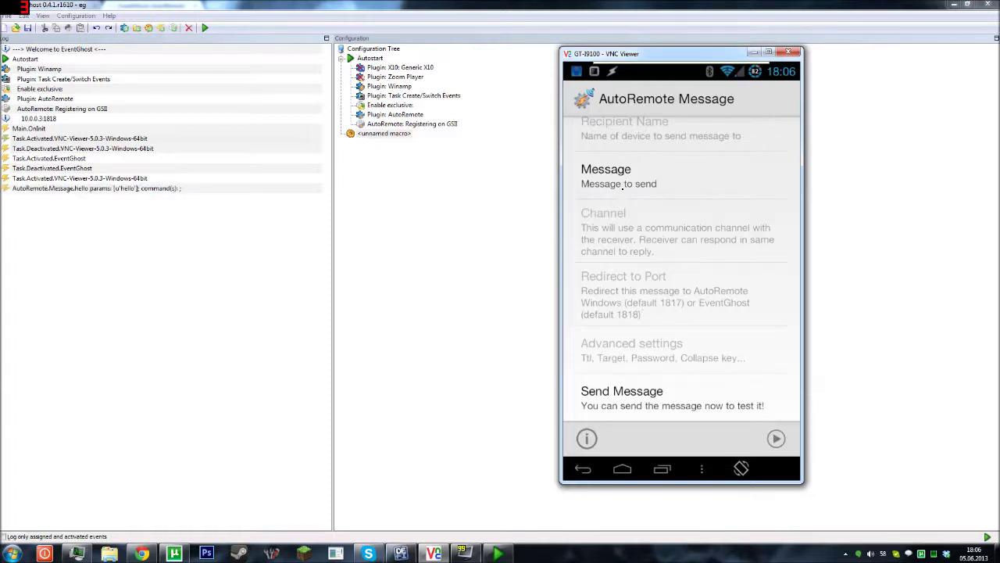
Switch to EventGhost and assign the logged AutoRemote.Message.hello event to the unnamed macro as its trigger.
{"action": "left_click", "coordinate": [74, 189]}
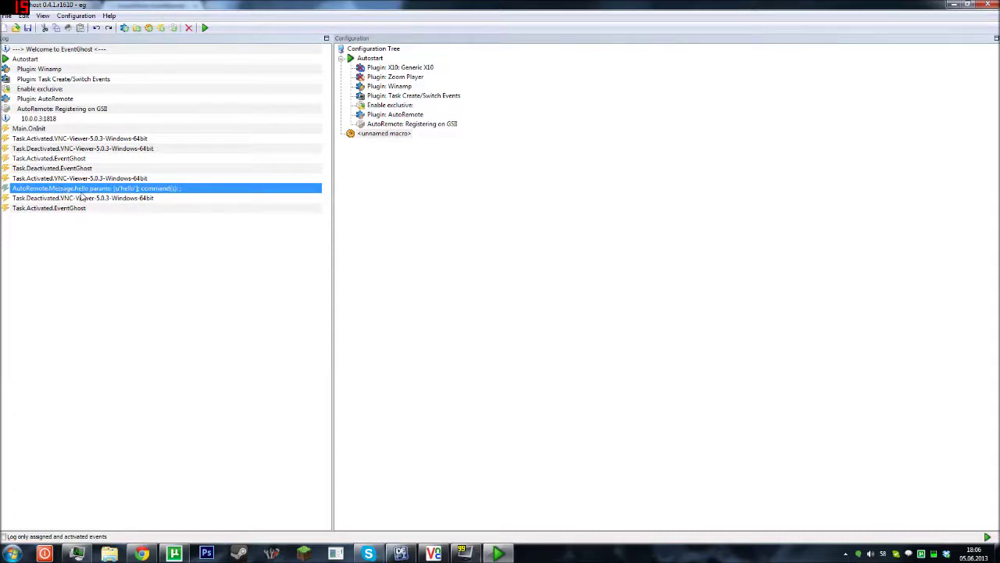
{"action": "left_click_drag", "start_coordinate": [92, 188], "coordinate": [381, 140]}
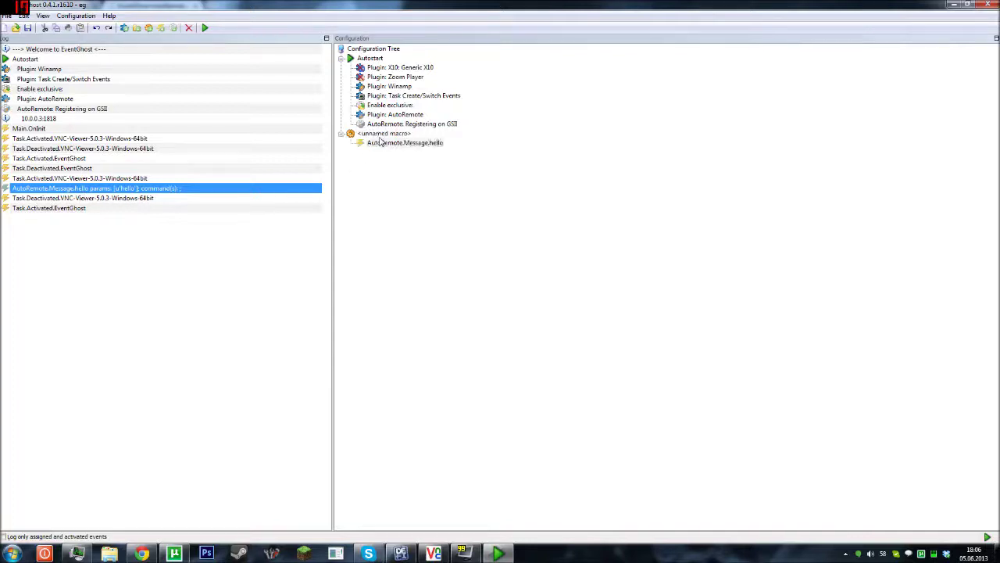
{"action": "left_click", "coordinate": [371, 134]}
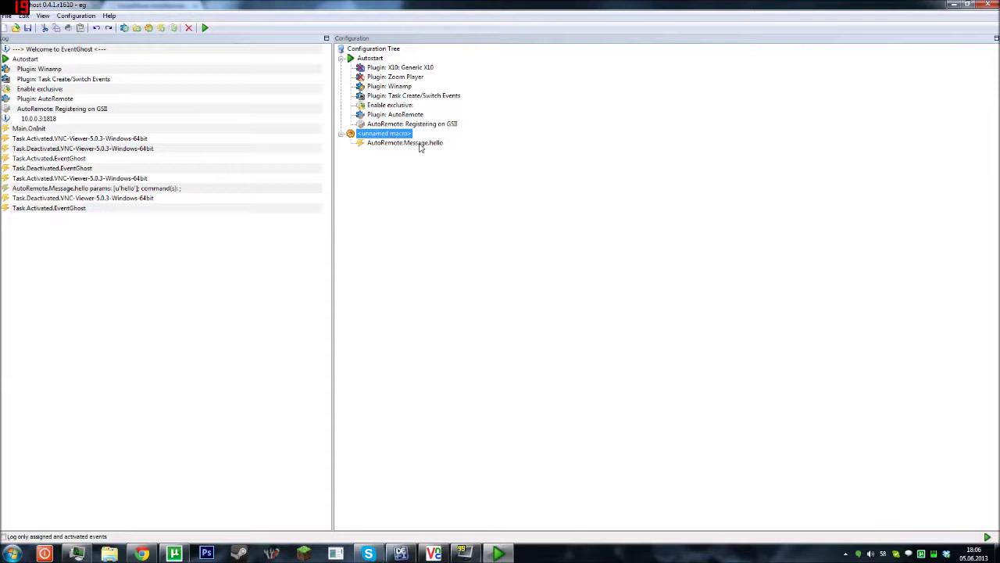
{"action": "left_click", "coordinate": [420, 145]}
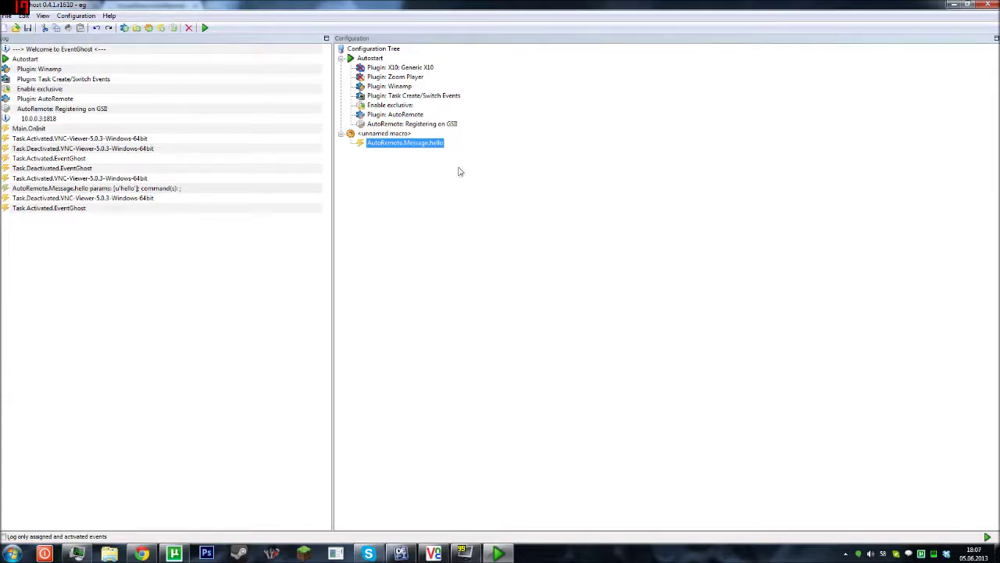
Compare AutoRemote's Send Message and Send Notification actions, and add Send Notification to the unnamed macro.
{"action": "left_click", "coordinate": [76, 16]}
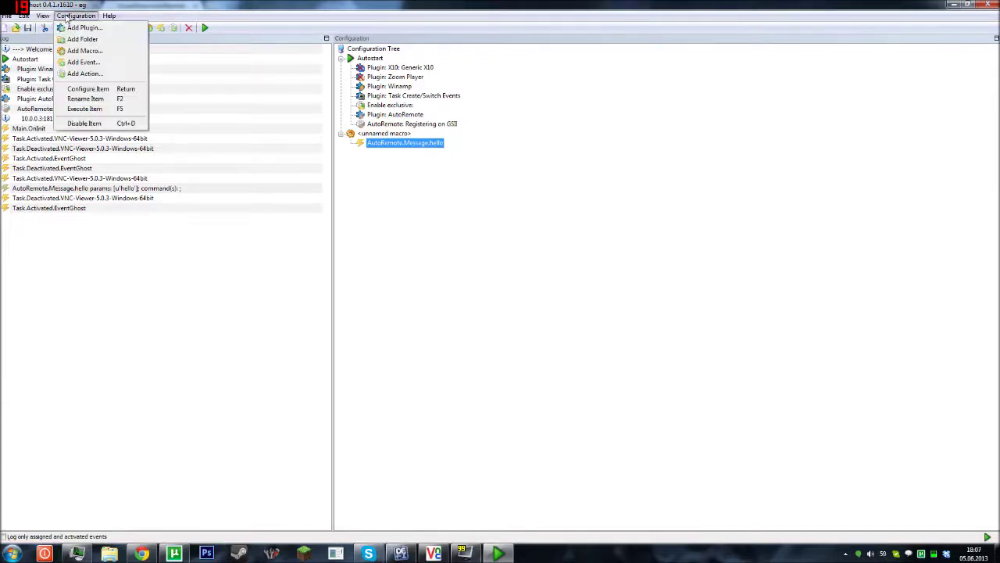
{"action": "left_click", "coordinate": [100, 75]}
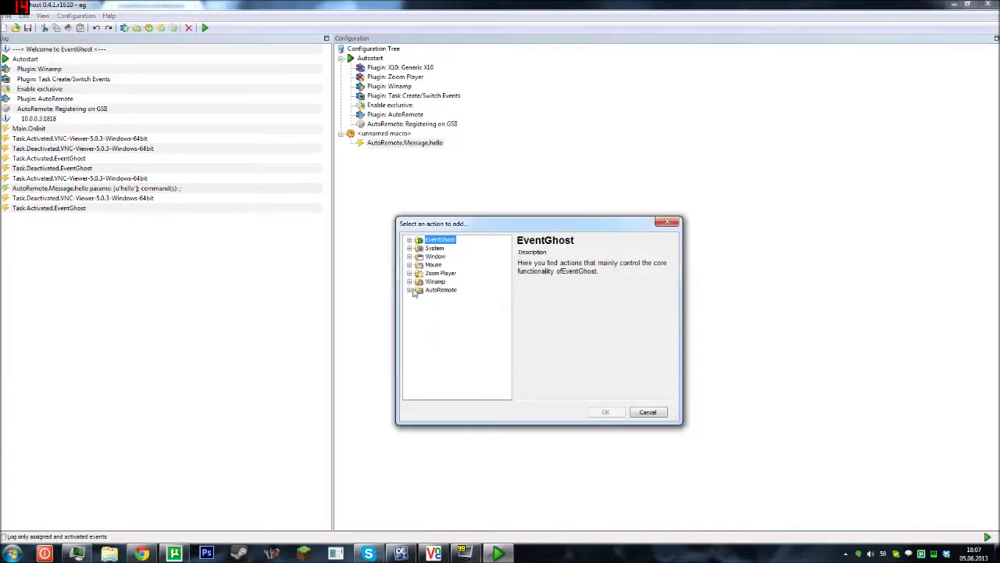
{"action": "left_click", "coordinate": [410, 291]}
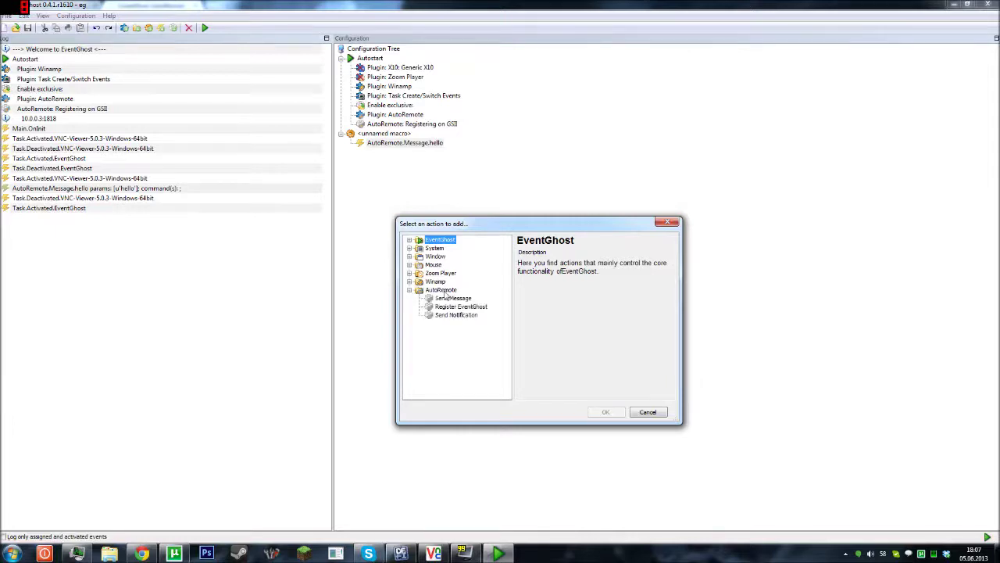
{"action": "left_click", "coordinate": [461, 299]}
{"action": "left_click", "coordinate": [465, 315]}
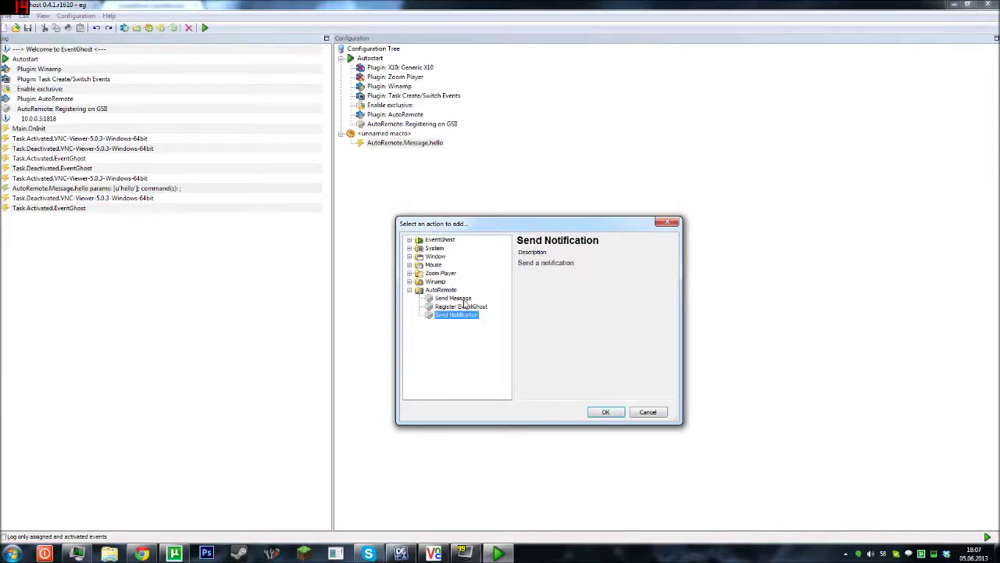
{"action": "left_click", "coordinate": [462, 301]}
{"action": "left_click", "coordinate": [465, 315]}
{"action": "left_click", "coordinate": [463, 300]}
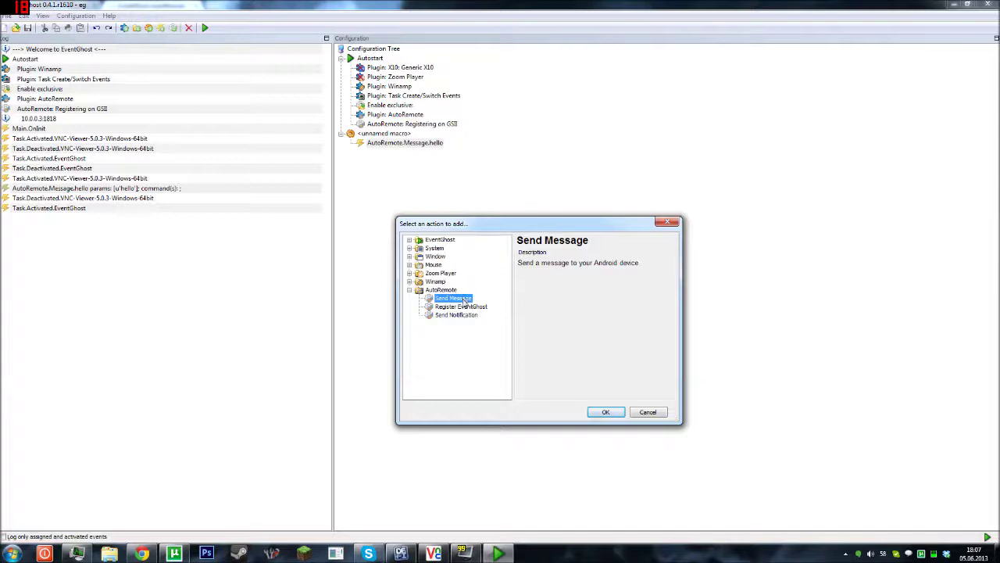
{"action": "left_click", "coordinate": [460, 316]}
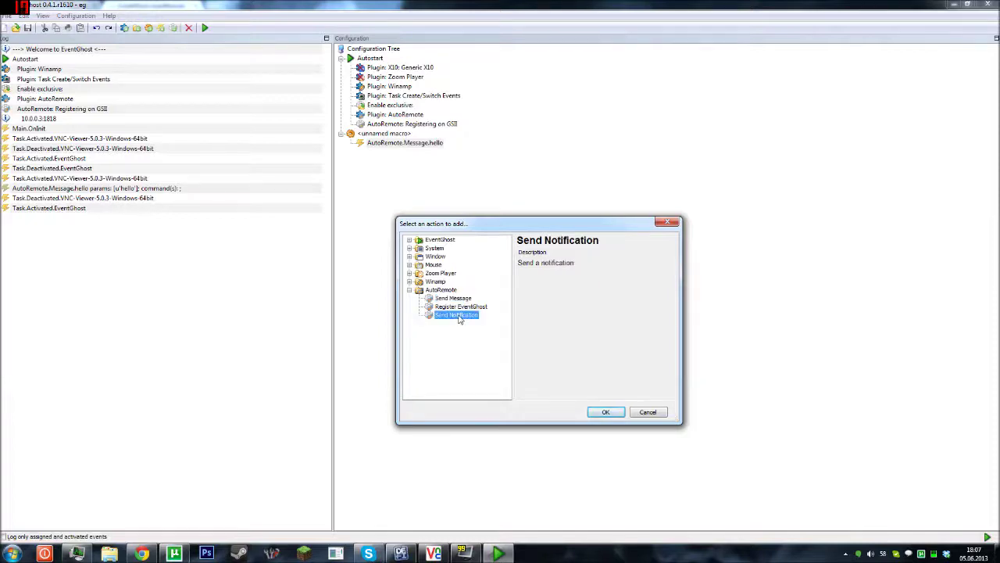
{"action": "left_click", "coordinate": [469, 301]}
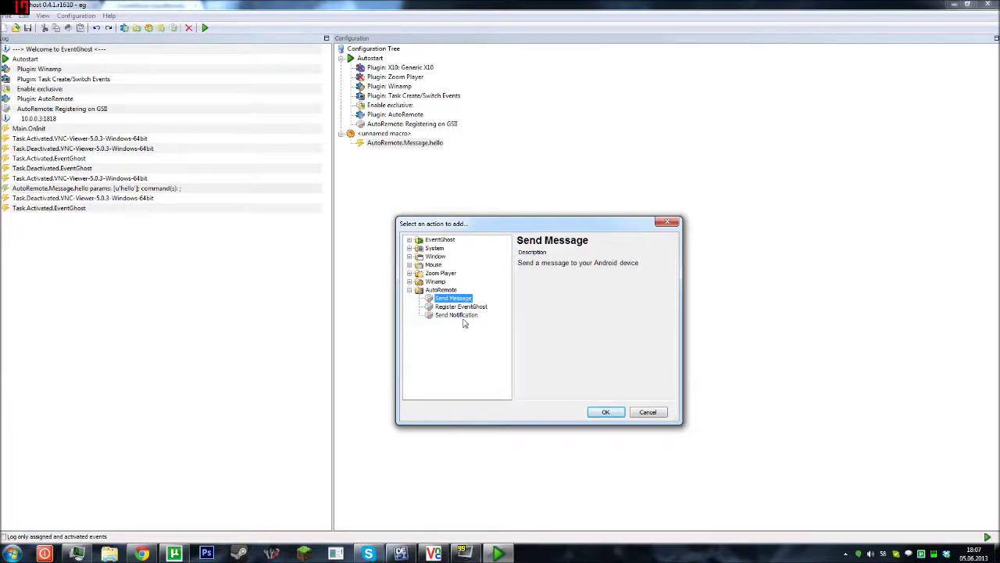
{"action": "left_click", "coordinate": [465, 315]}
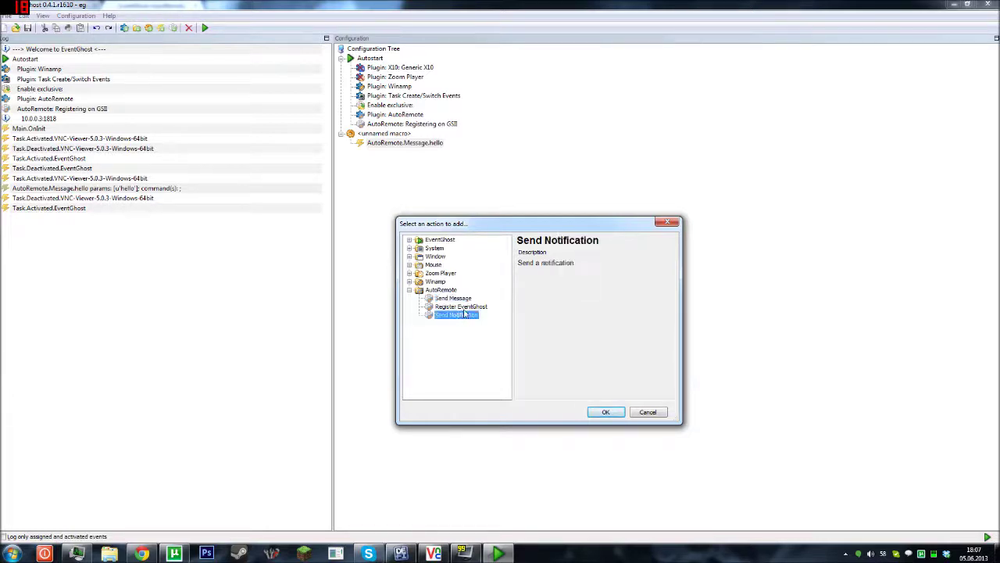
{"action": "left_click", "coordinate": [608, 414]}
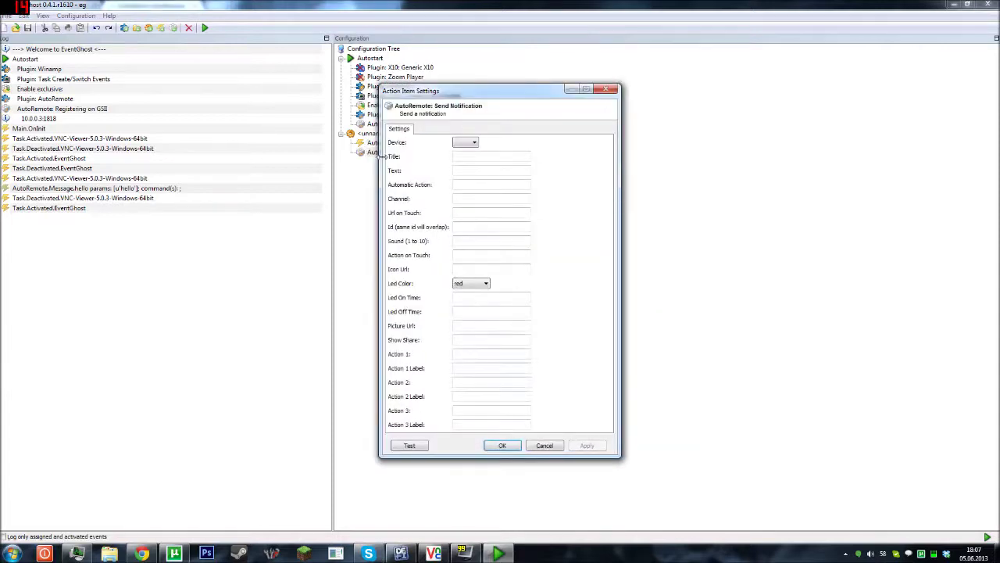
Configure the notification for device GSII with the title "Hello there how are you?" and confirm its settings.
{"action": "left_click_drag", "start_coordinate": [516, 92], "coordinate": [656, 89]}
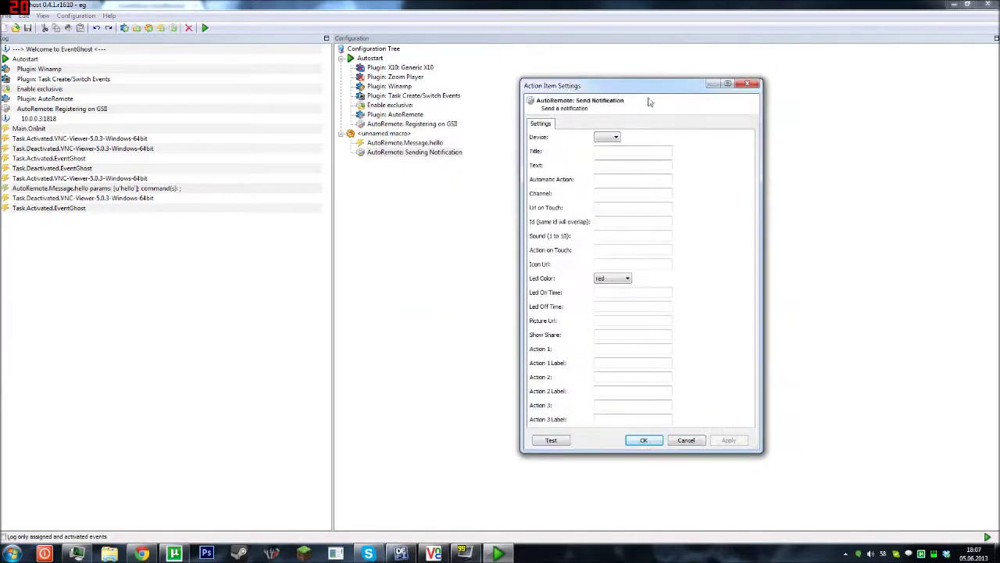
{"action": "left_click", "coordinate": [610, 137]}
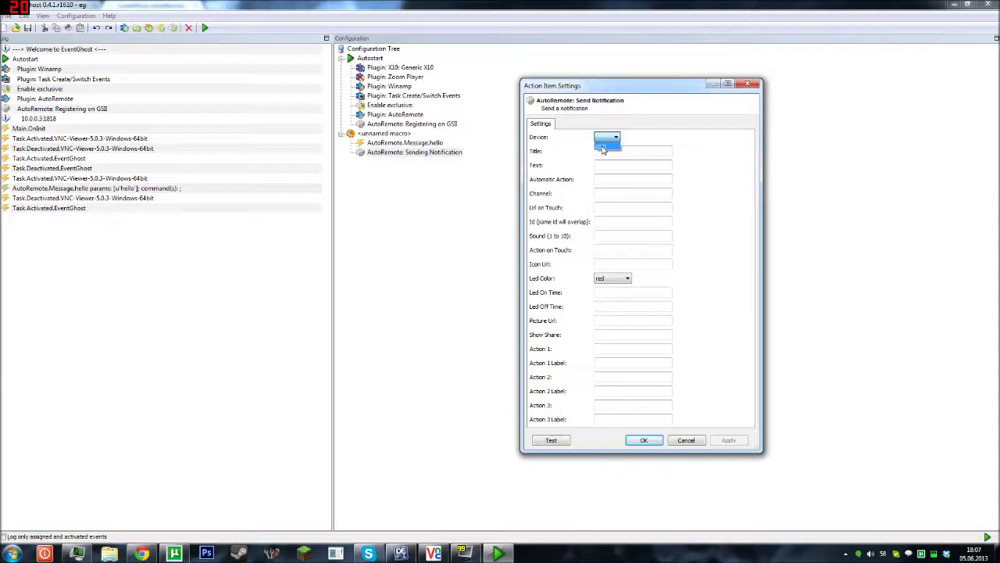
{"action": "left_click", "coordinate": [602, 148]}
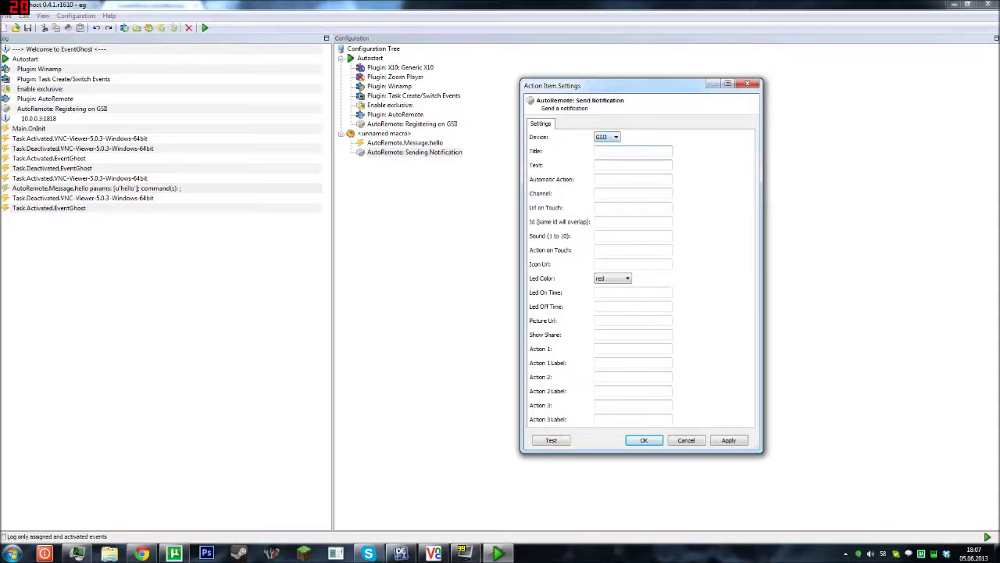
{"action": "left_click", "coordinate": [602, 151]}
{"action": "type", "text": "Hello there how are you?"}
{"action": "left_click", "coordinate": [655, 441]}
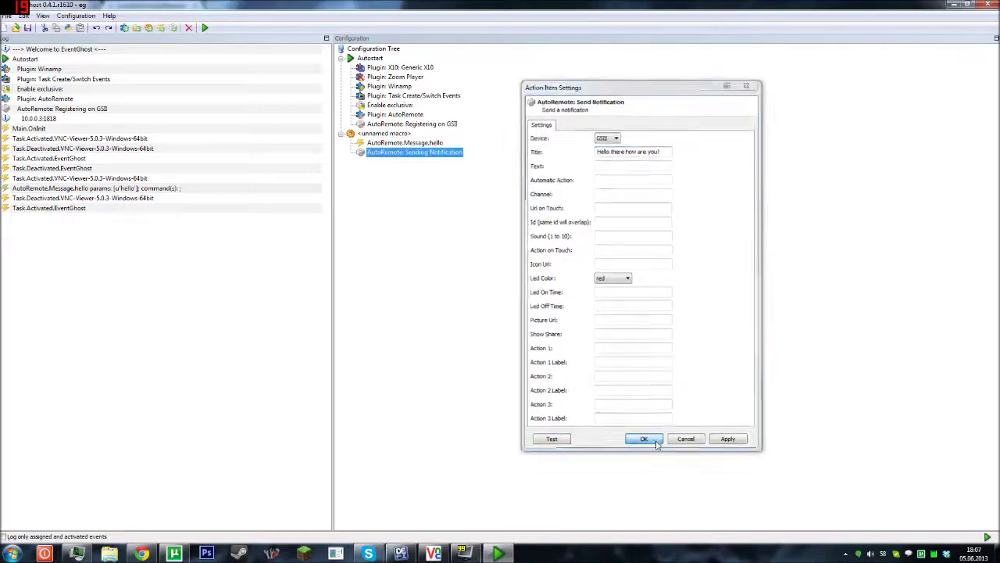
Test the macro with the phone's AutoRemote Message task in VNC Viewer, checking the phone's notifications and the macro's entries in the EventGhost log.
{"action": "left_click", "coordinate": [420, 145]}
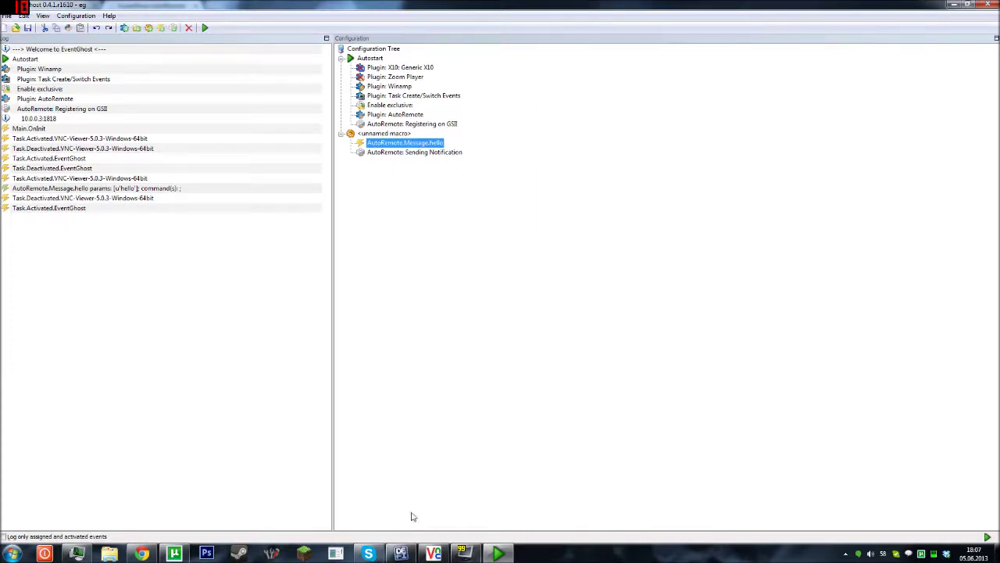
{"action": "left_click", "coordinate": [434, 555]}
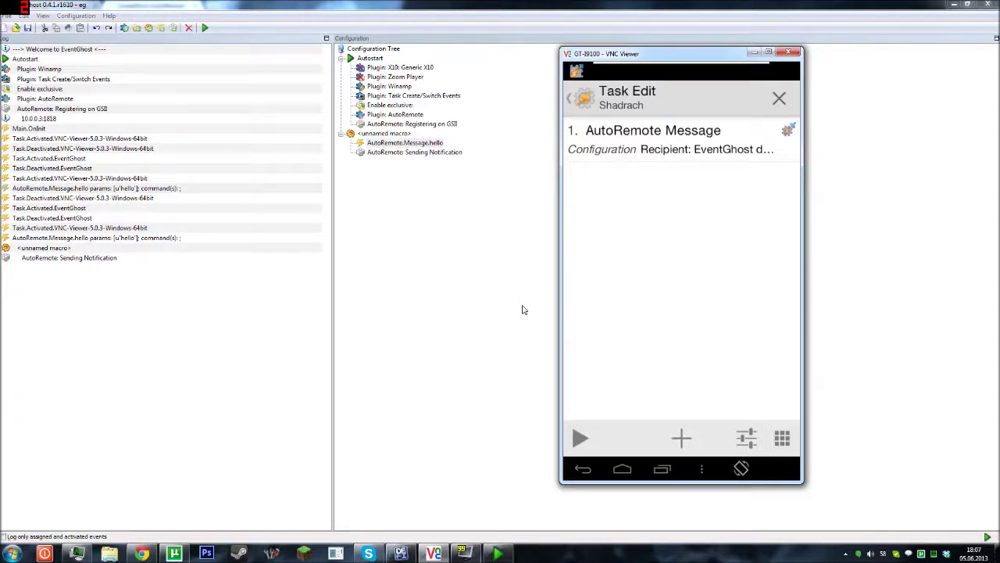
{"action": "left_click_drag", "start_coordinate": [674, 74], "coordinate": [672, 161]}
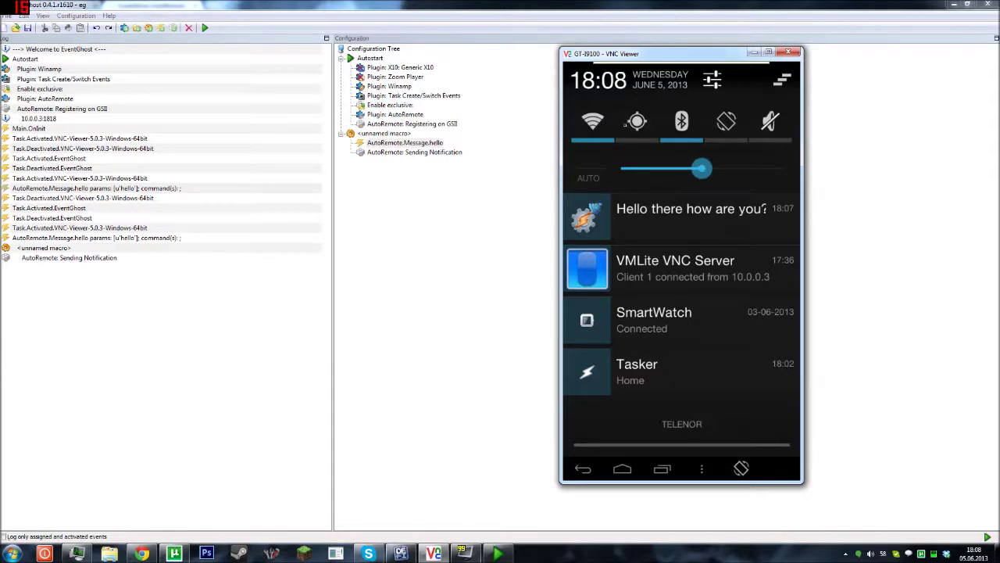
{"action": "left_click", "coordinate": [84, 238]}
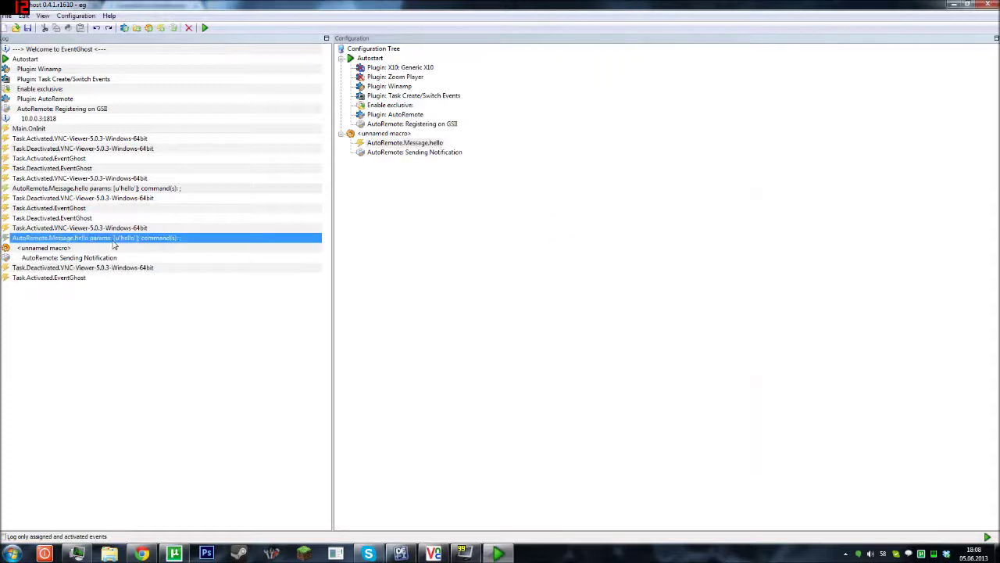
{"action": "left_click", "coordinate": [44, 248]}
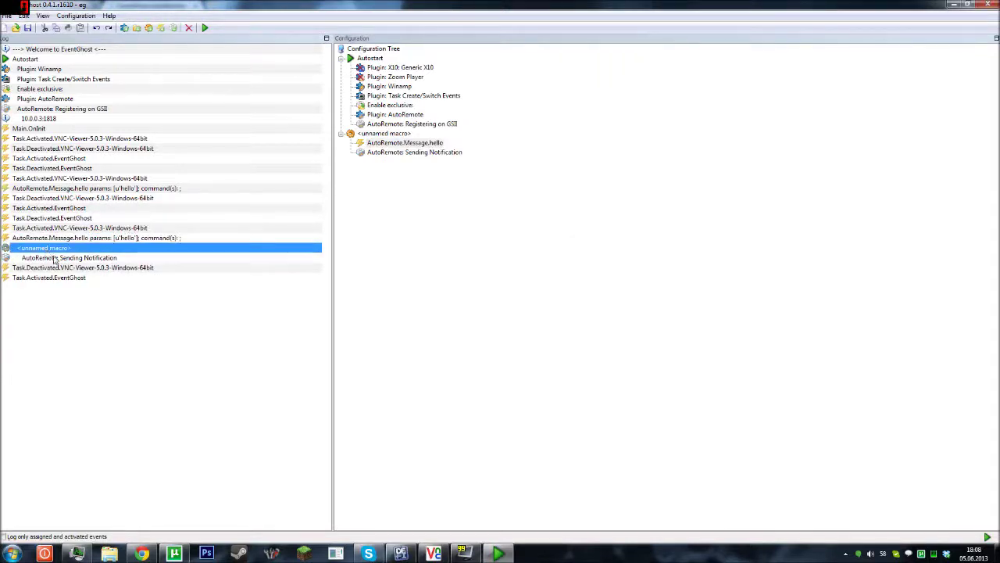
Review the macro's Sending Notification entry in the log and the phone's notification list in VNC Viewer.
{"action": "left_click", "coordinate": [56, 258]}
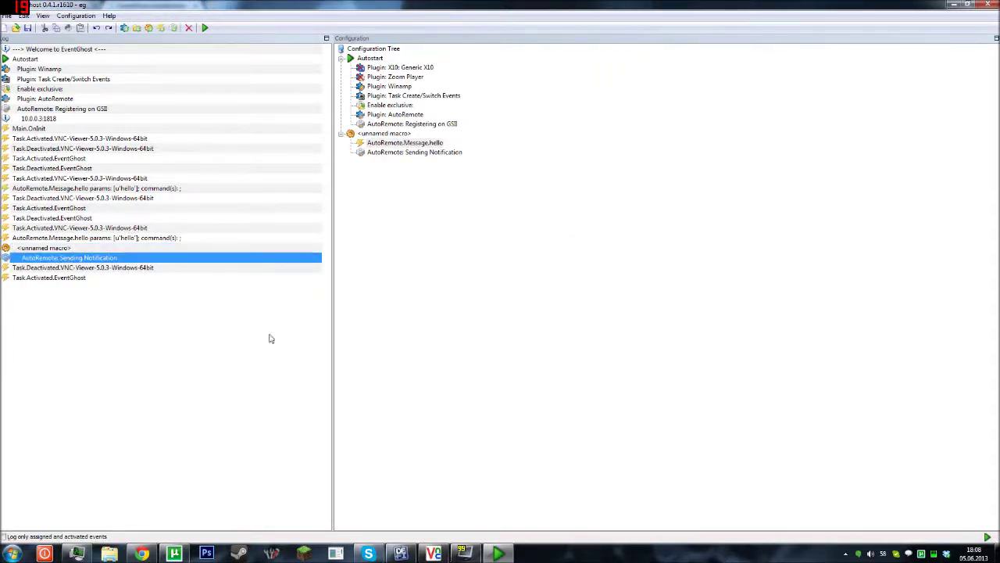
{"action": "left_click", "coordinate": [434, 554]}
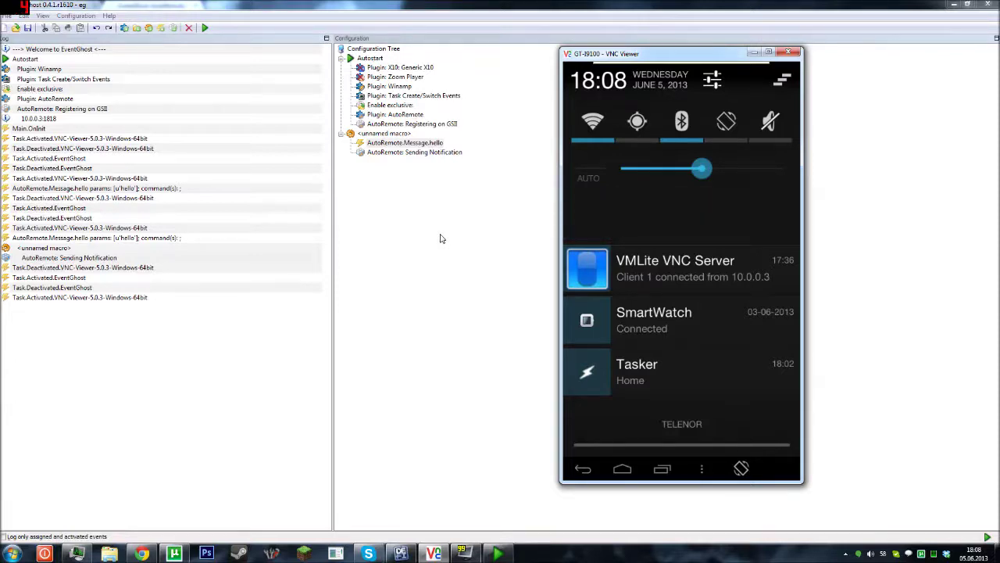
{"action": "left_click", "coordinate": [754, 57]}
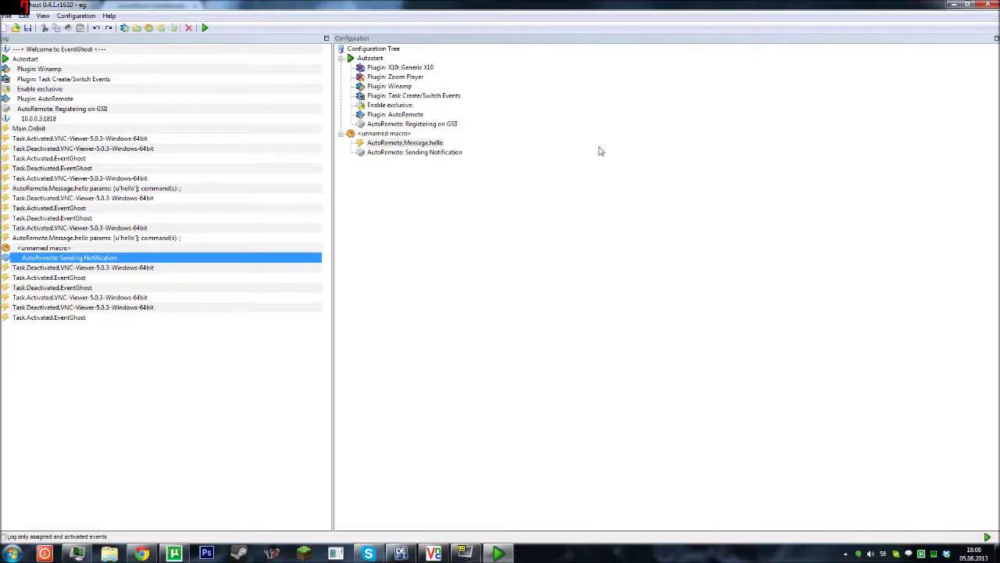
Launch Winamp and arrange its window and EventGhost's at reduced sizes side by side.
{"action": "left_click", "coordinate": [11, 554]}
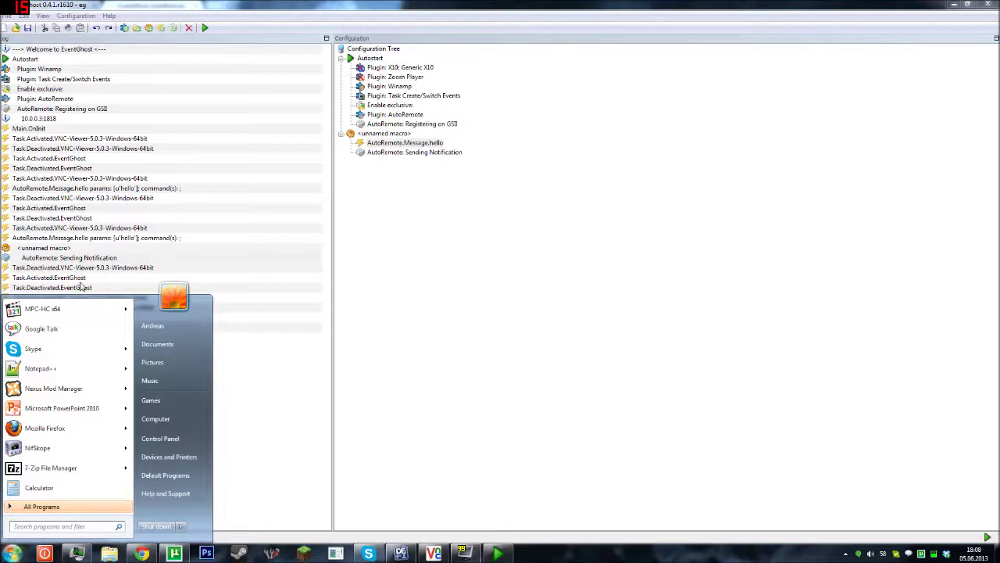
{"action": "type", "text": "winamp"}
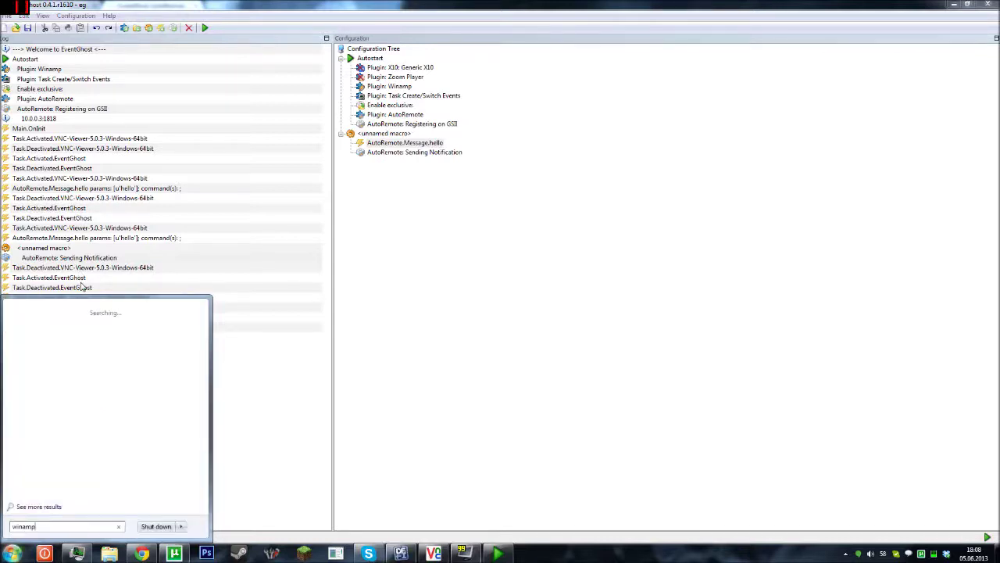
{"action": "left_click", "coordinate": [35, 323]}
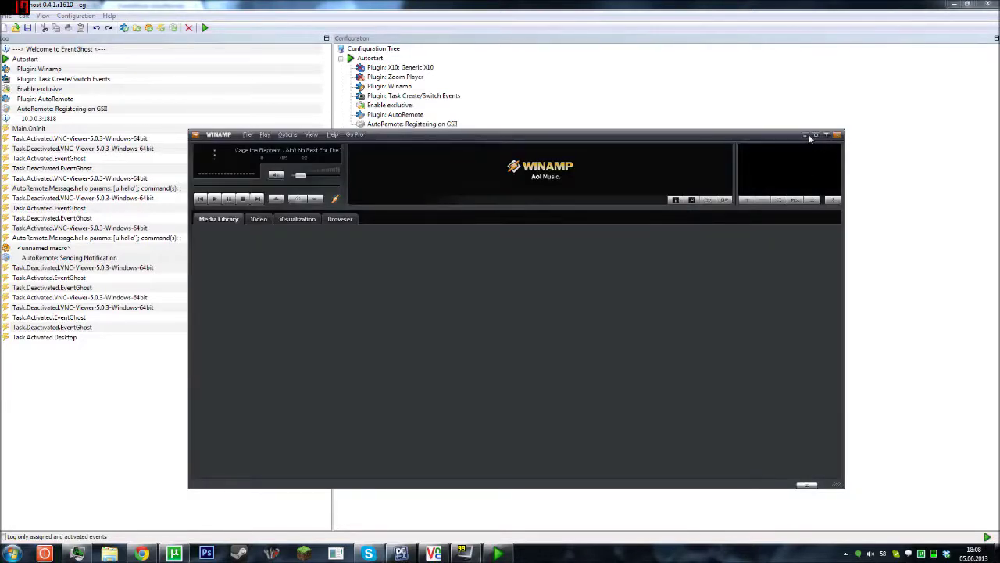
{"action": "left_click", "coordinate": [807, 136]}
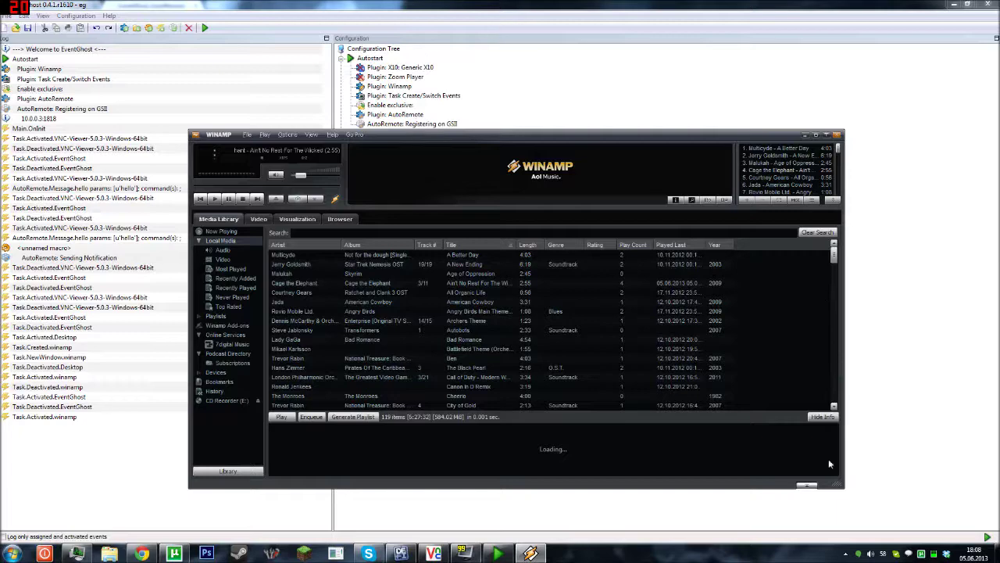
{"action": "left_click_drag", "start_coordinate": [837, 480], "coordinate": [517, 202]}
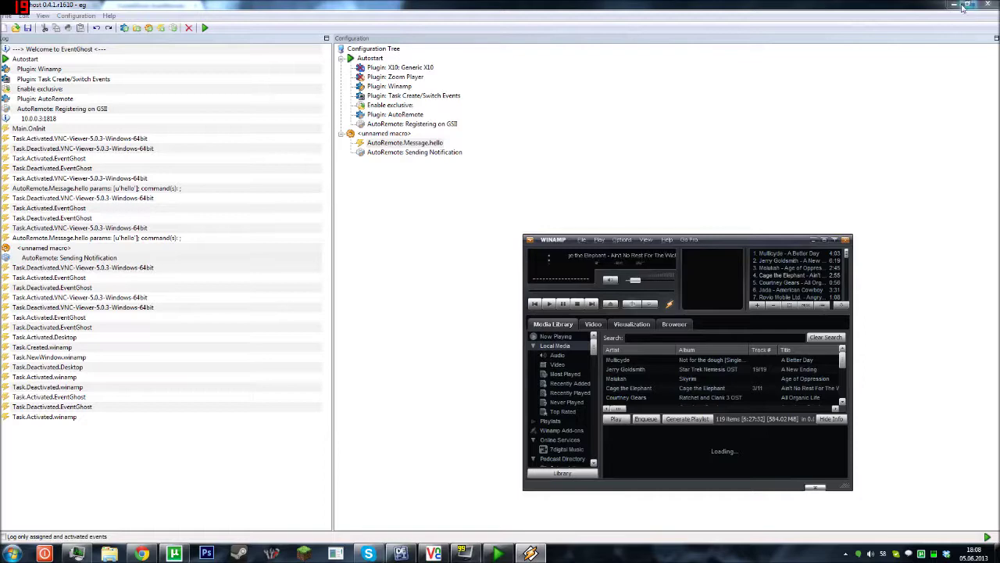
{"action": "left_click", "coordinate": [967, 4]}
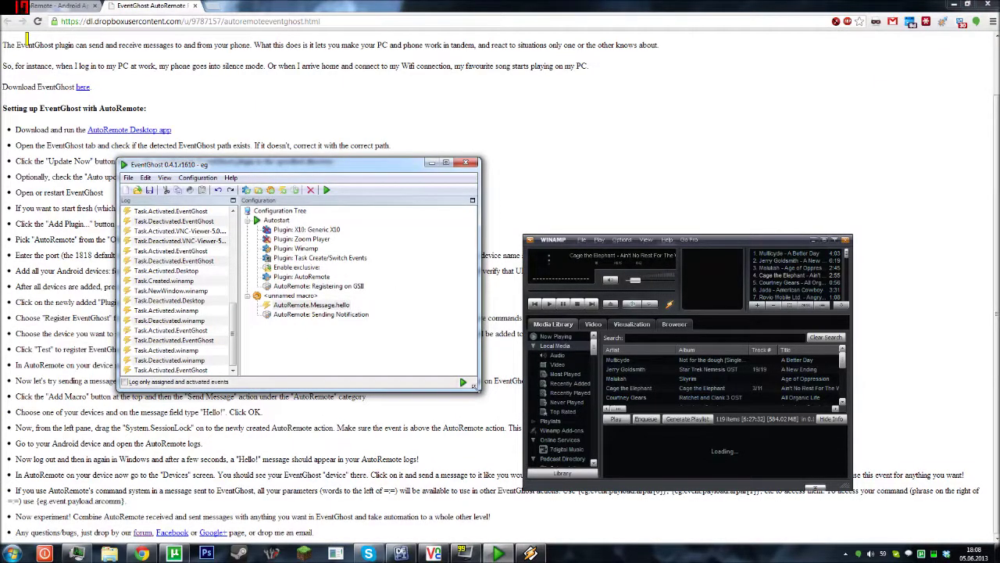
{"action": "left_click_drag", "start_coordinate": [474, 386], "coordinate": [498, 504]}
Delete the AutoRemote Sending Notification action from the unnamed macro and confirm the deletion.
{"action": "left_click", "coordinate": [339, 318]}
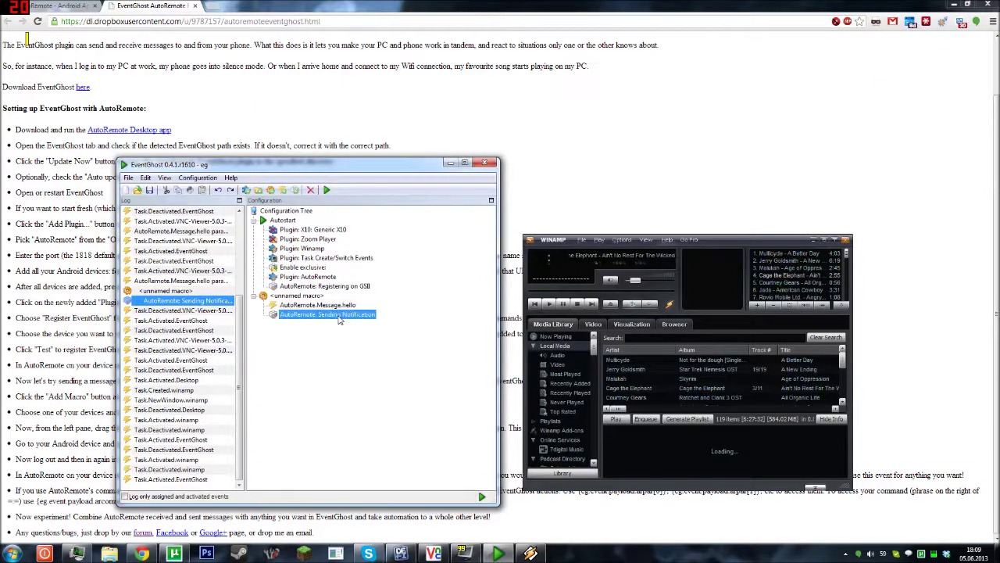
{"action": "right_click", "coordinate": [339, 318]}
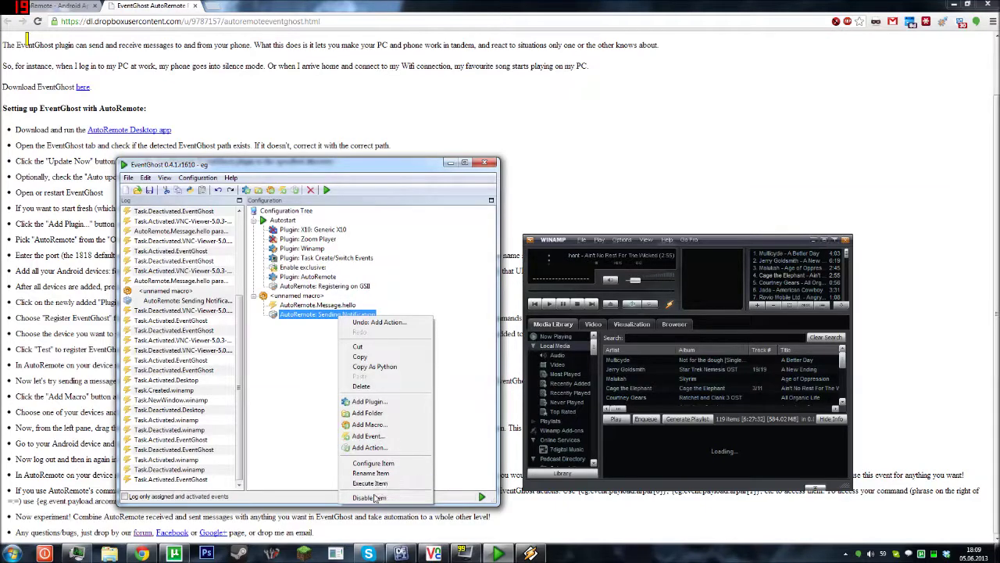
{"action": "left_click", "coordinate": [365, 388]}
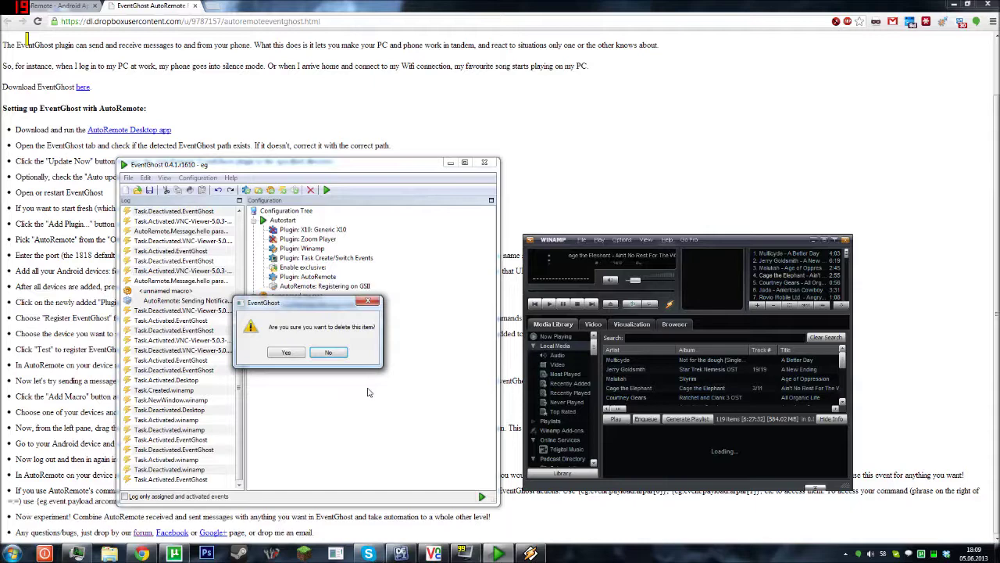
{"action": "left_click", "coordinate": [292, 353]}
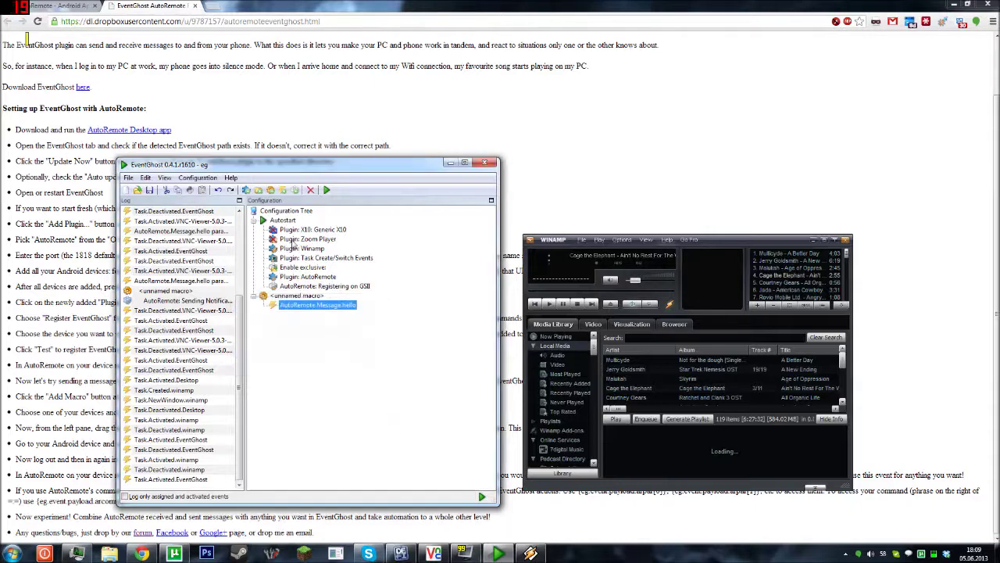
Add Winamp's Toggle Play action to the unnamed macro.
{"action": "left_click", "coordinate": [196, 177]}
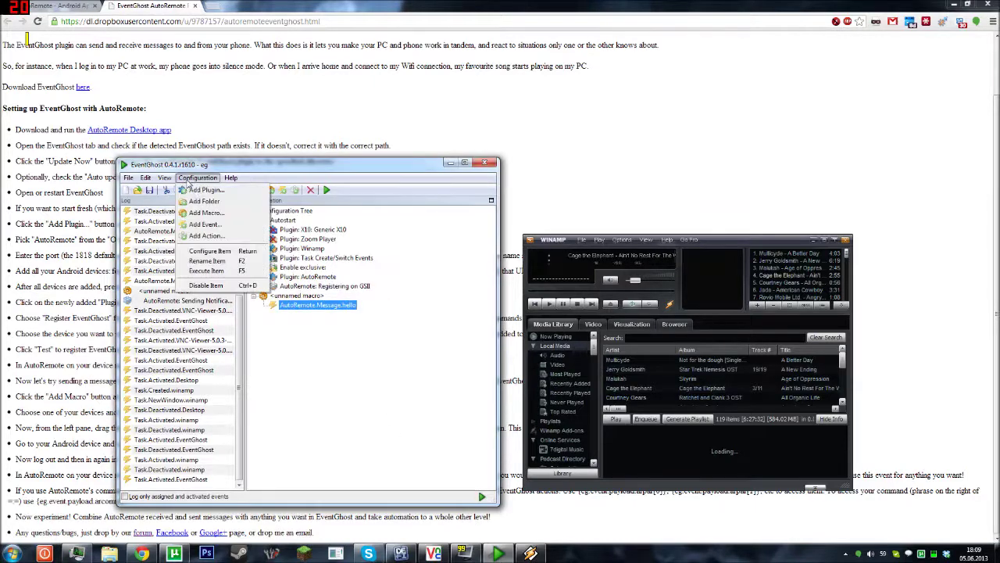
{"action": "left_click", "coordinate": [218, 236]}
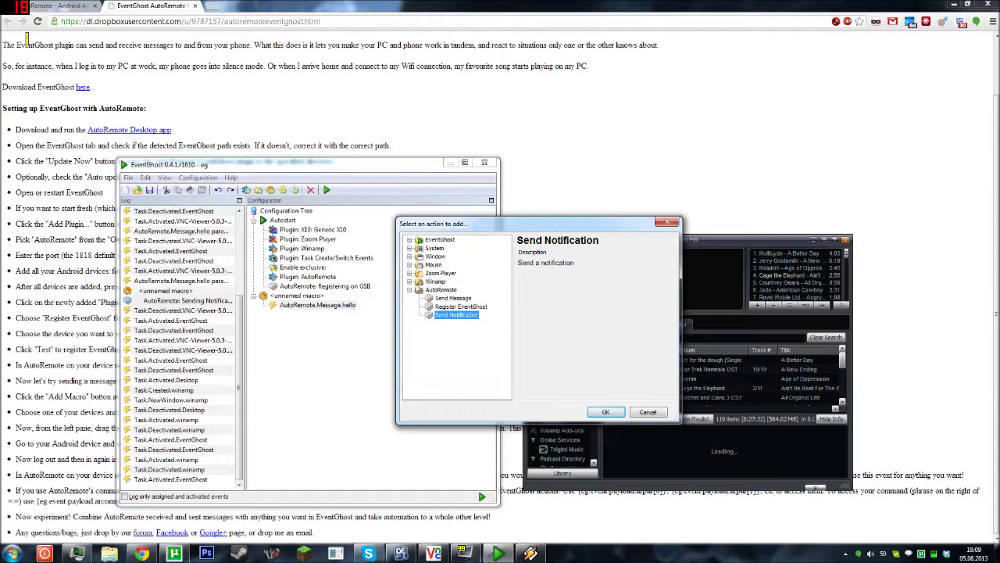
{"action": "left_click", "coordinate": [410, 282]}
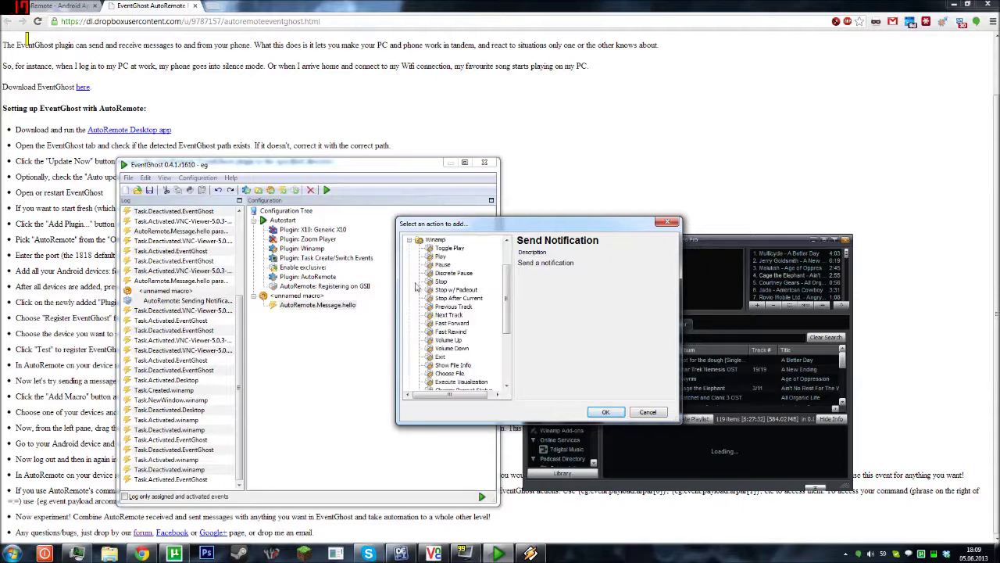
{"action": "left_click", "coordinate": [442, 248]}
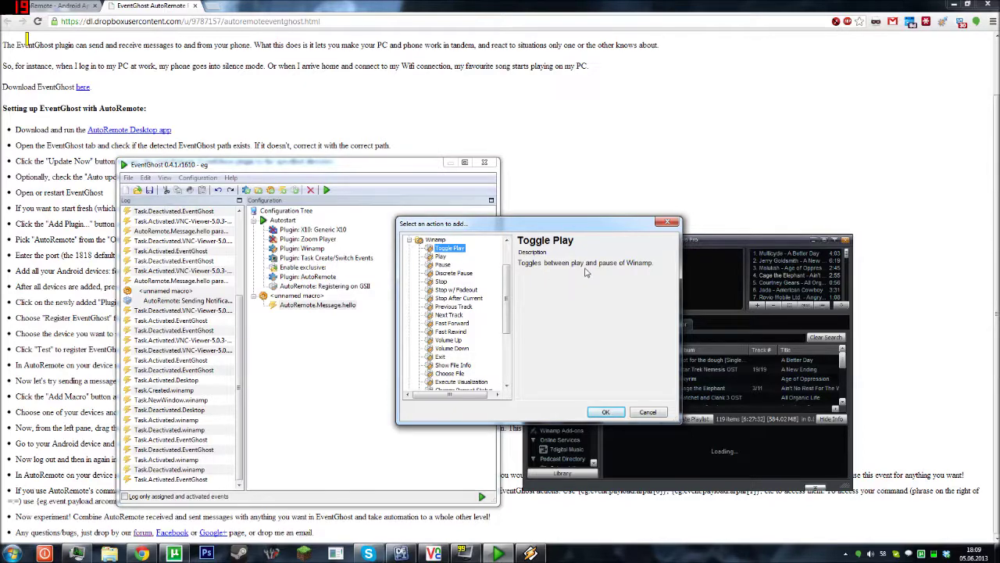
{"action": "left_click", "coordinate": [605, 412]}
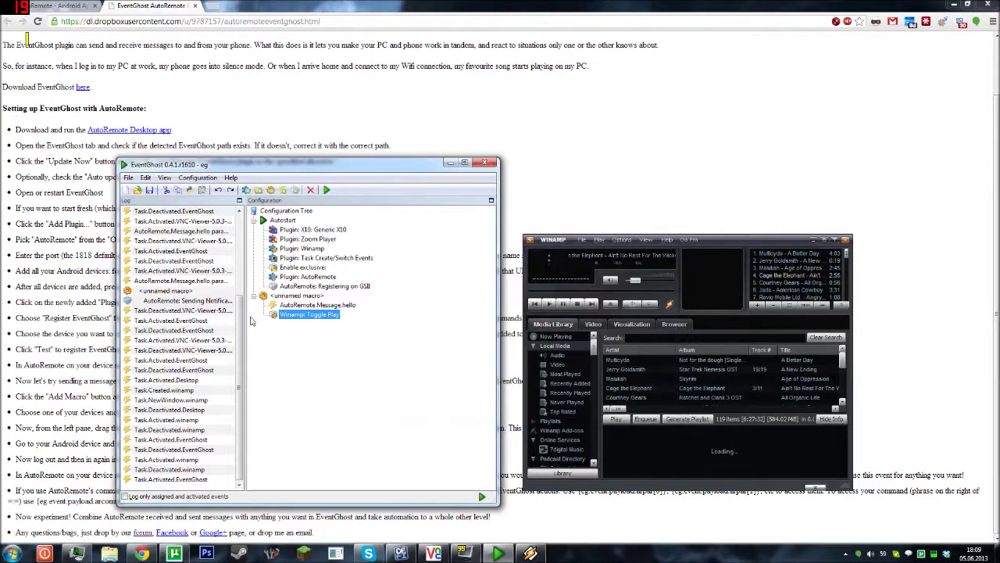
Test the Toggle Play macro with the phone's AutoRemote Message task in VNC Viewer, and close Winamp.
{"action": "left_click", "coordinate": [328, 305]}
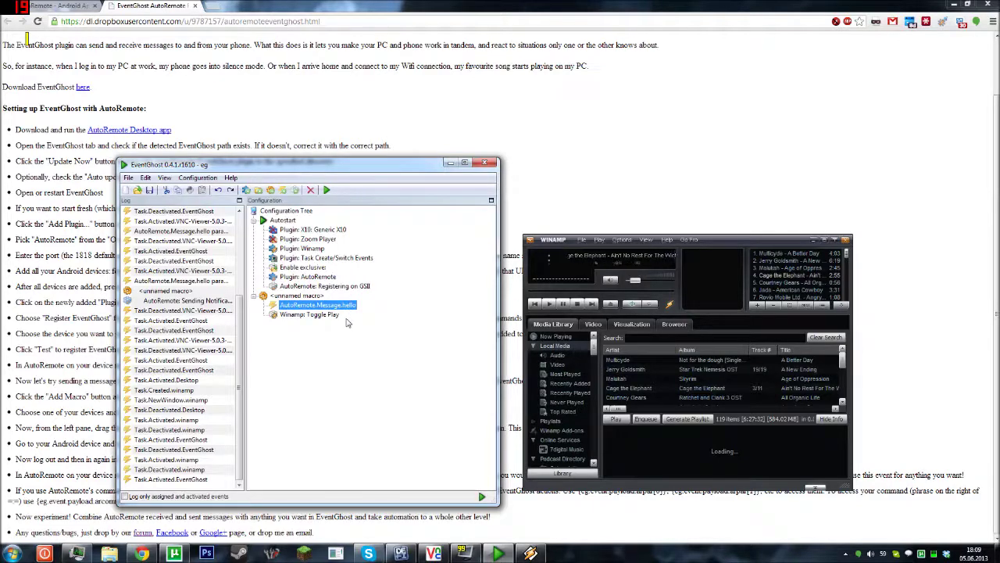
{"action": "left_click", "coordinate": [433, 553]}
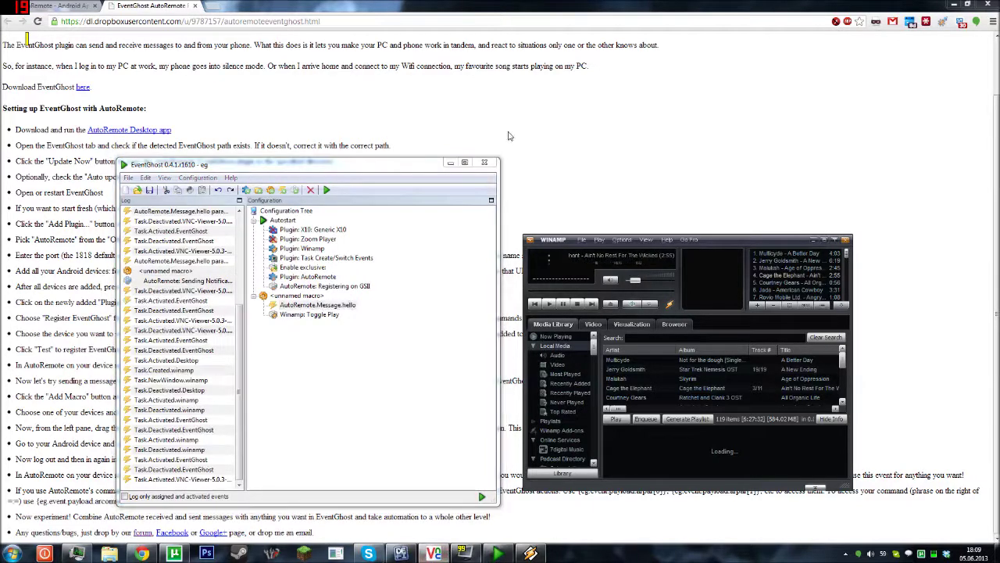
{"action": "left_click_drag", "start_coordinate": [718, 59], "coordinate": [159, 58]}
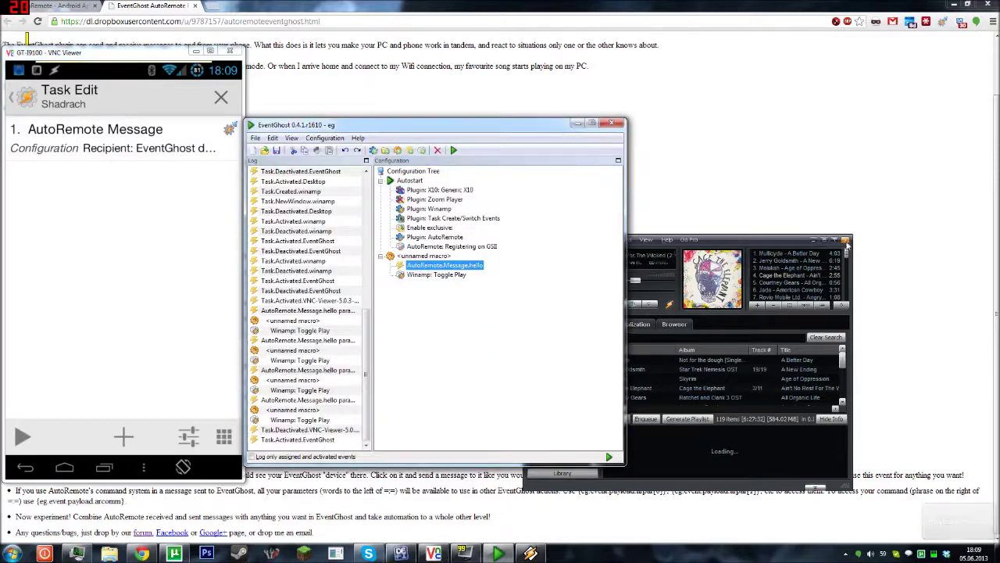
{"action": "left_click", "coordinate": [845, 241]}
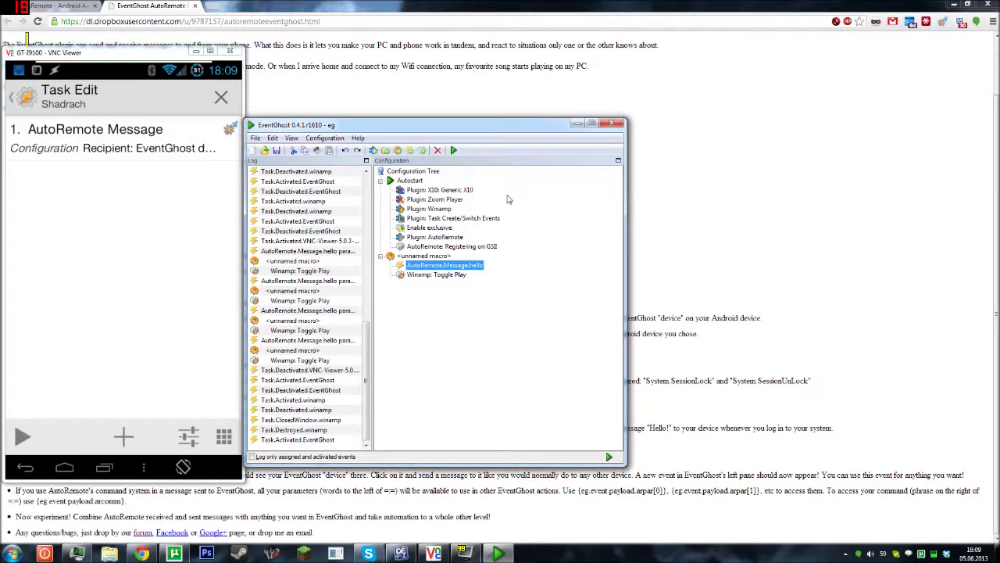
Switch to Chrome and examine the AutoRemote EventGhost guide's command-system paragraph, selecting {eg.event.payload.arcomm}.
{"action": "left_click", "coordinate": [661, 307]}
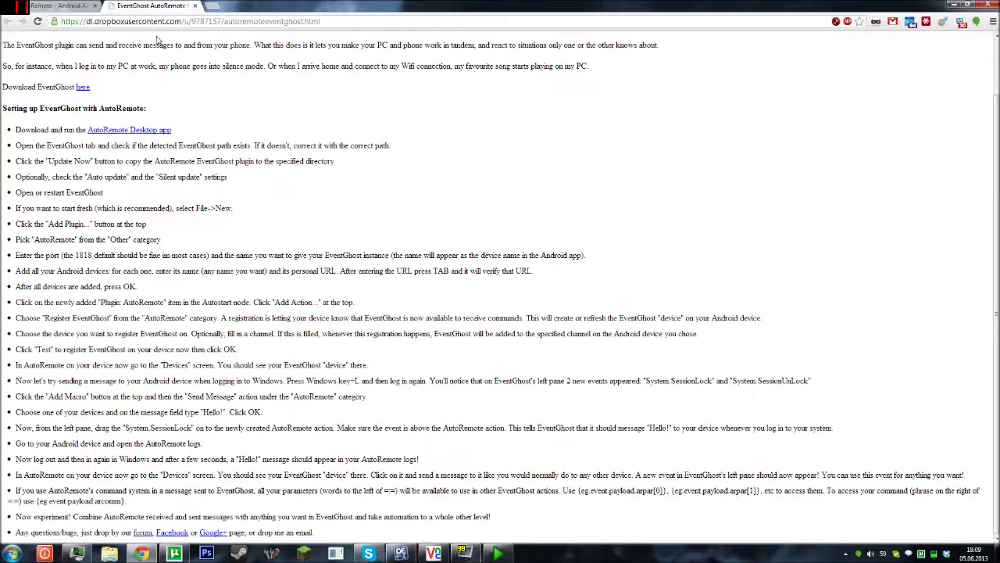
{"action": "left_click", "coordinate": [88, 10]}
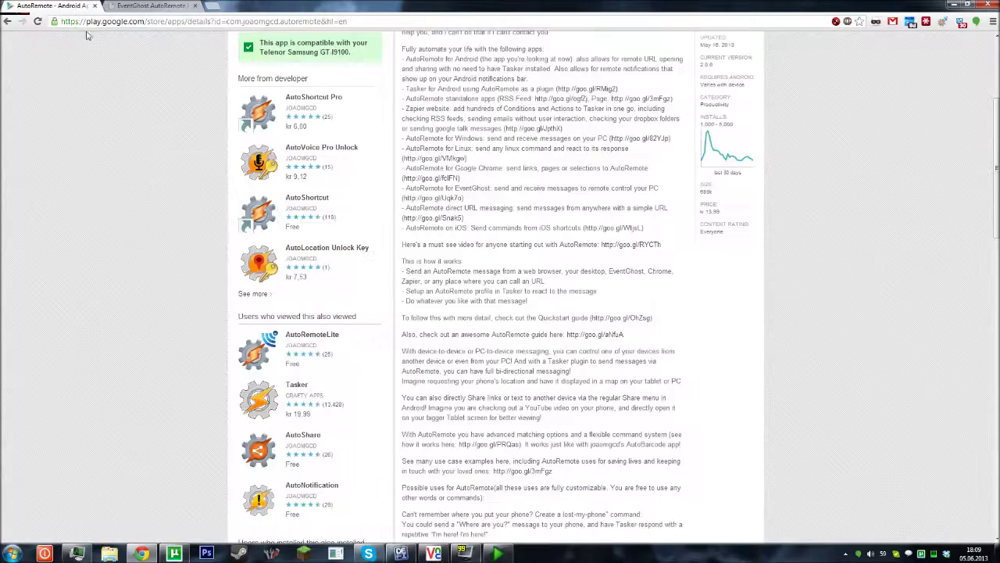
{"action": "left_click", "coordinate": [168, 6]}
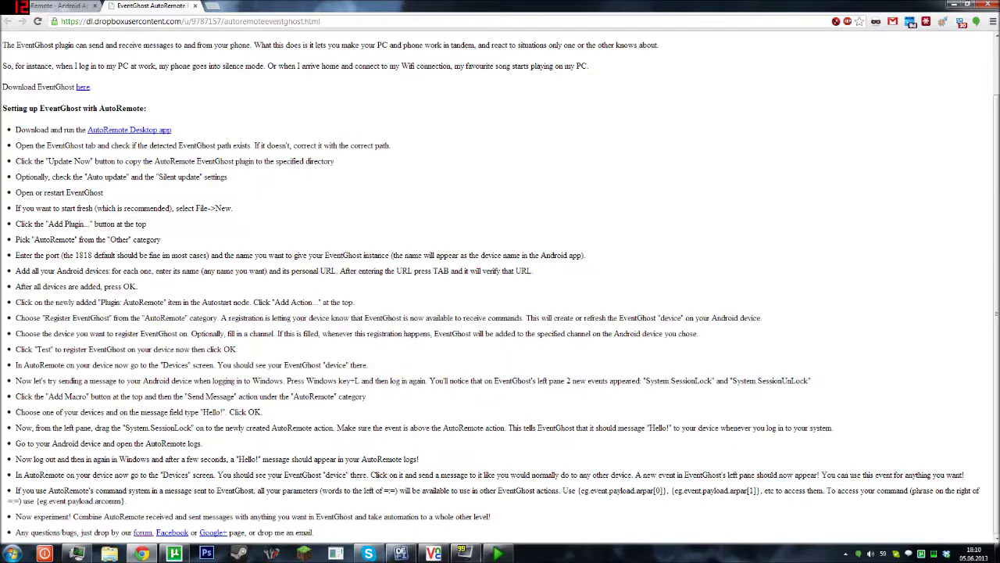
{"action": "left_click_drag", "start_coordinate": [16, 490], "coordinate": [125, 501]}
{"action": "left_click_drag", "start_coordinate": [36, 500], "coordinate": [123, 500]}
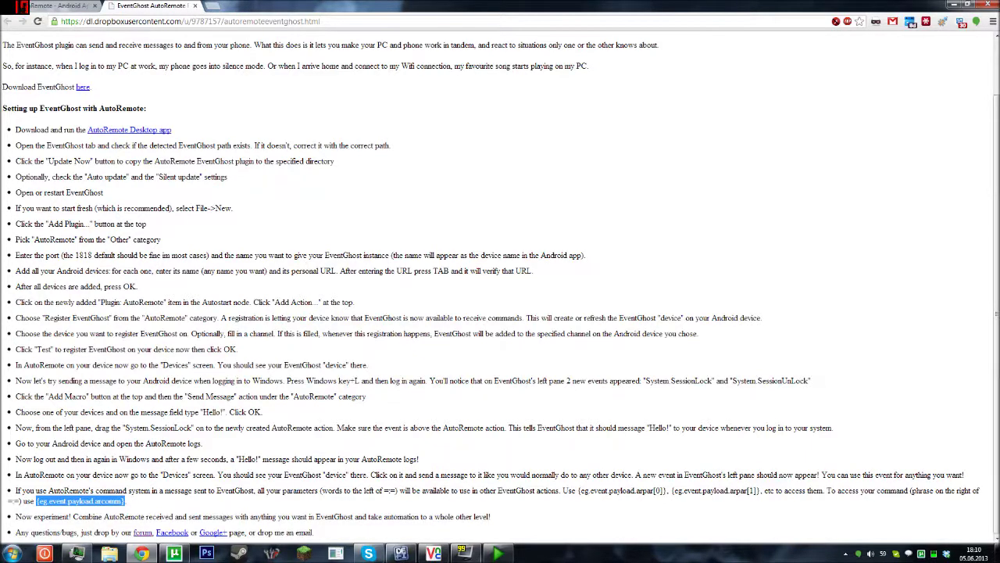
{"action": "right_click", "coordinate": [93, 501]}
{"action": "left_click", "coordinate": [201, 443]}
Switch to VNC Viewer and enter "hello=:=how are you today?" as the phone's AutoRemote message.
{"action": "left_click", "coordinate": [463, 552]}
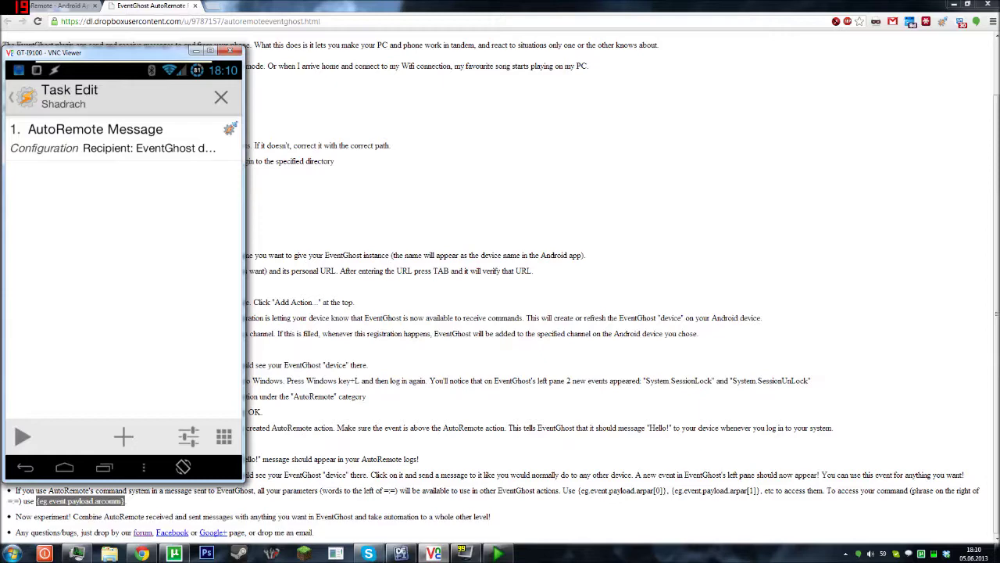
{"action": "left_click_drag", "start_coordinate": [163, 56], "coordinate": [538, 111]}
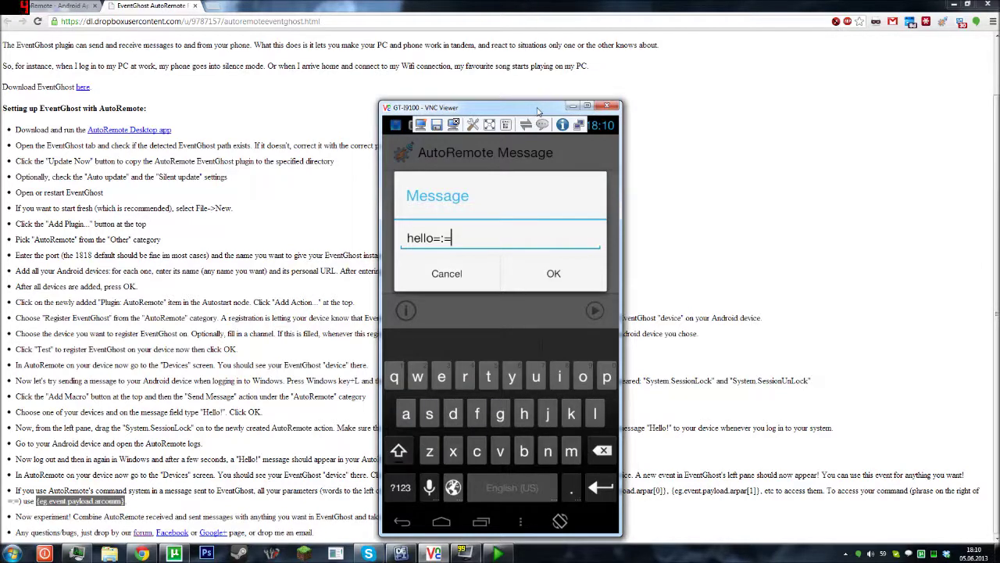
{"action": "type", "text": "how are you to"}
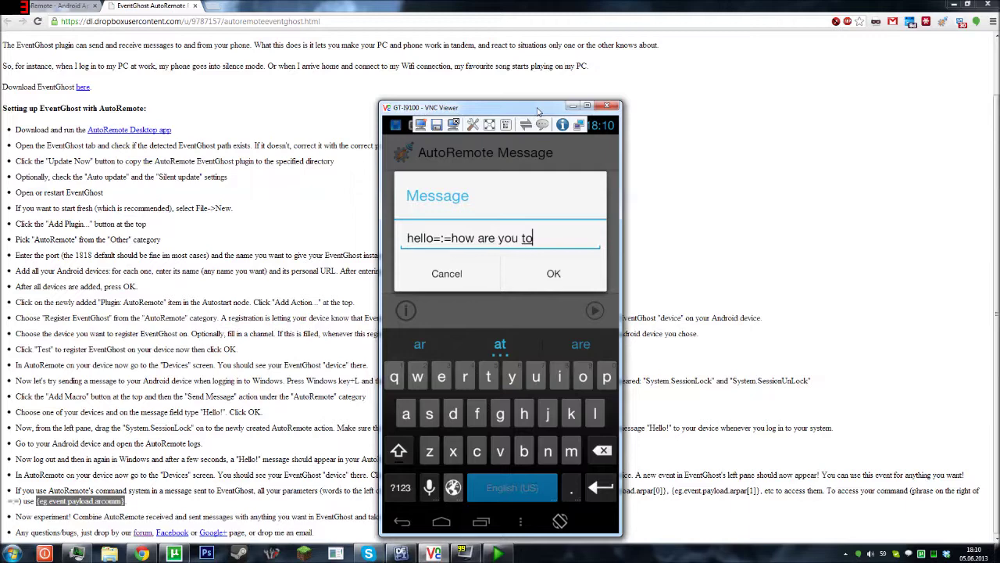
{"action": "type", "text": "d"}
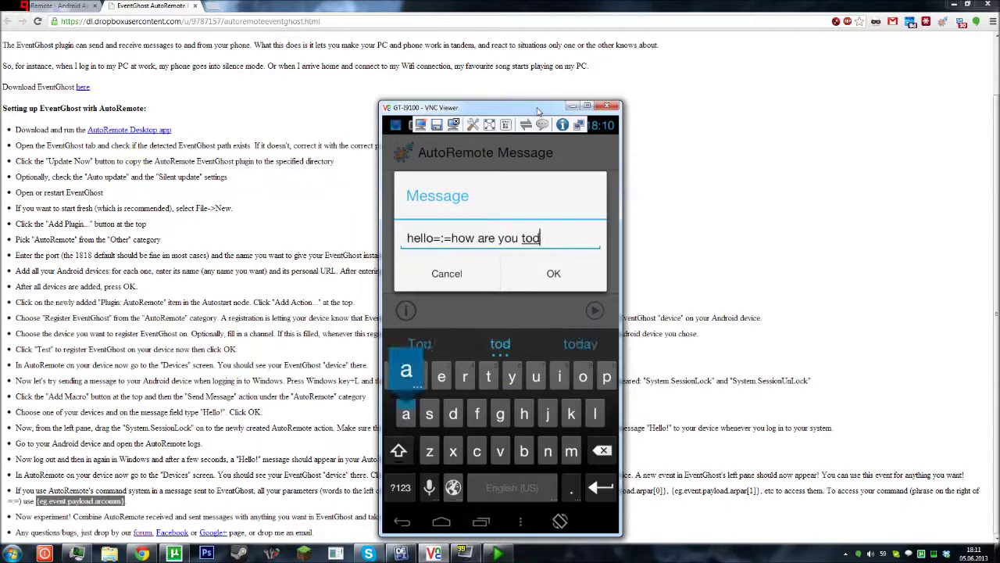
{"action": "type", "text": "ay?"}
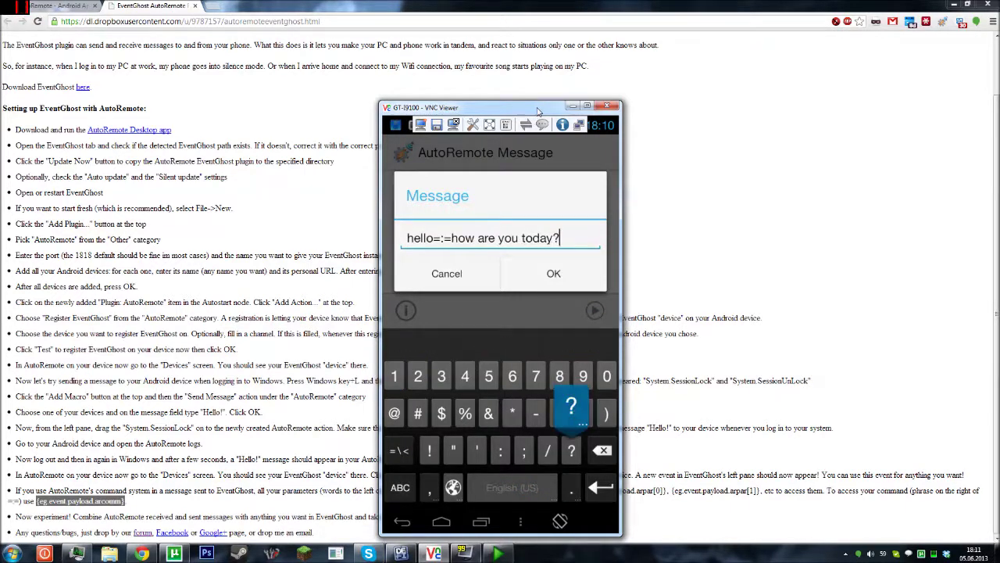
{"action": "key", "text": "Return"}
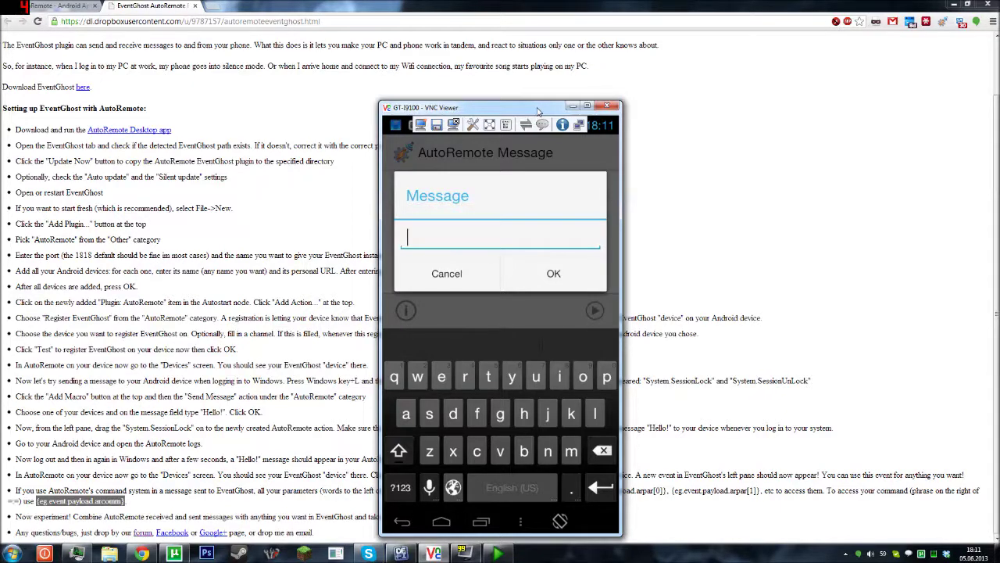
Enter "egmsg" as the phone's AutoRemote message, confirm it, and minimize VNC Viewer.
{"action": "type", "text": "eg"}
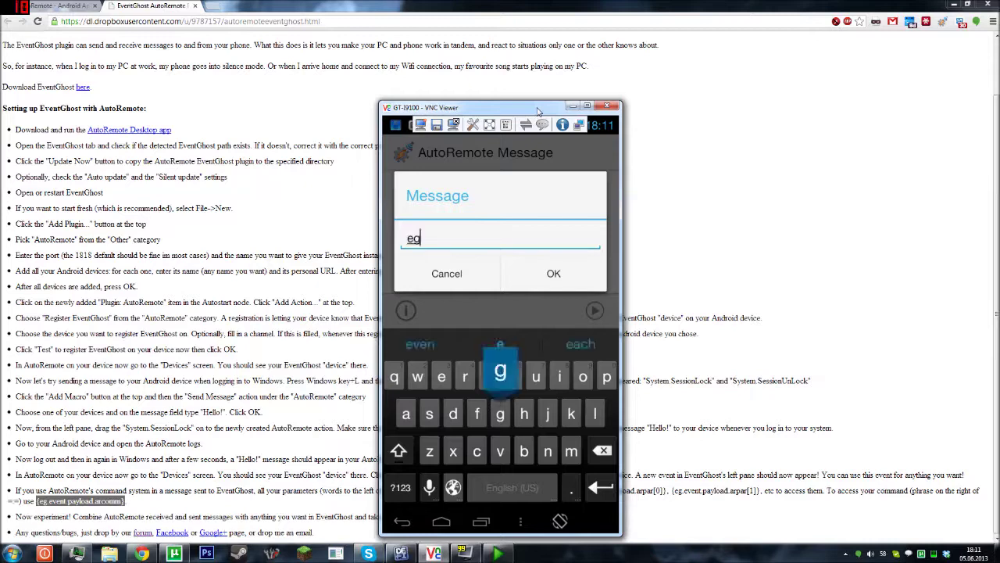
{"action": "type", "text": "msg"}
{"action": "key", "text": "Return"}
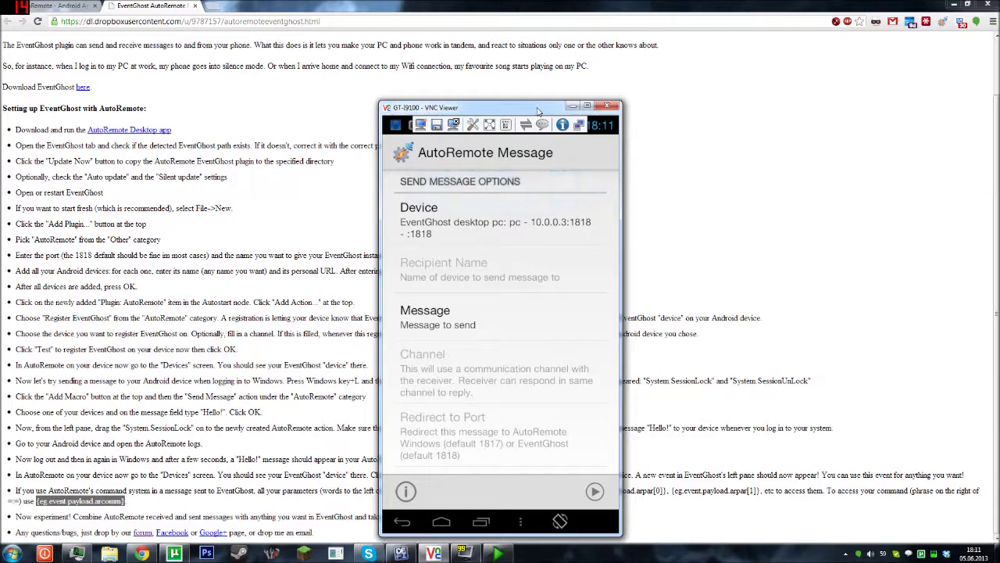
{"action": "left_click", "coordinate": [434, 554]}
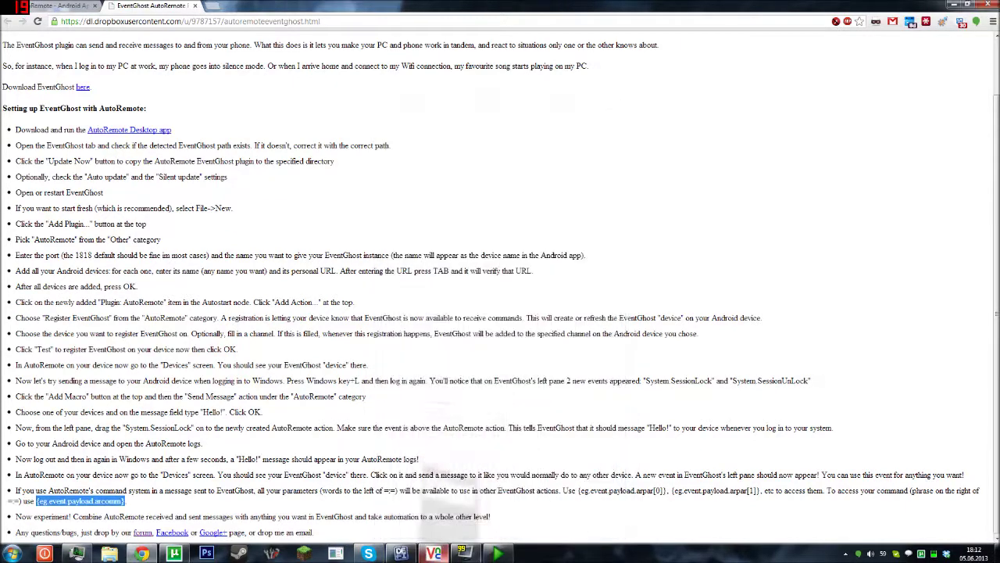
Switch to EventGhost and delete the AutoRemote.Message.hello event and the Winamp: Toggle Play action from the unnamed macro.
{"action": "left_click", "coordinate": [498, 554]}
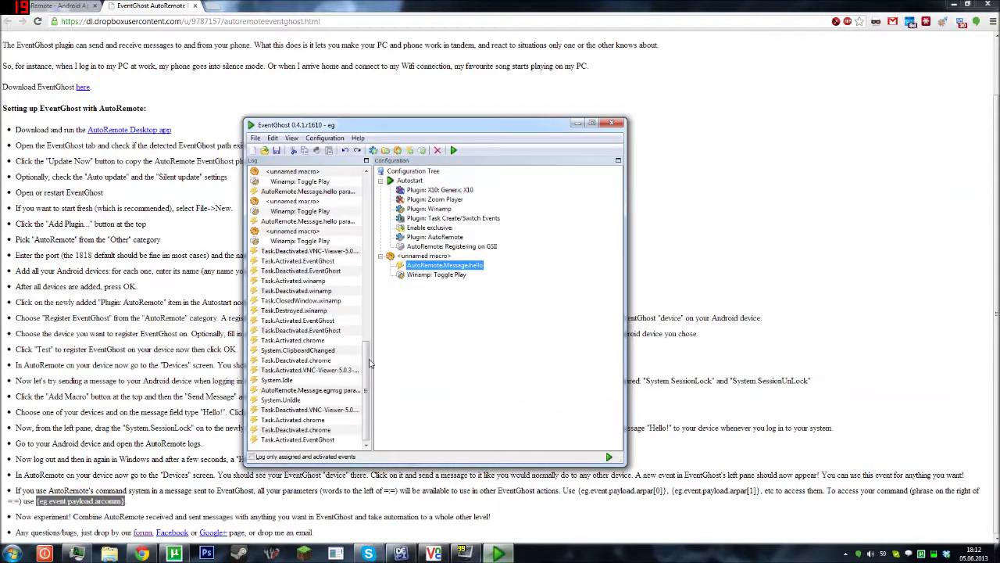
{"action": "right_click", "coordinate": [449, 270]}
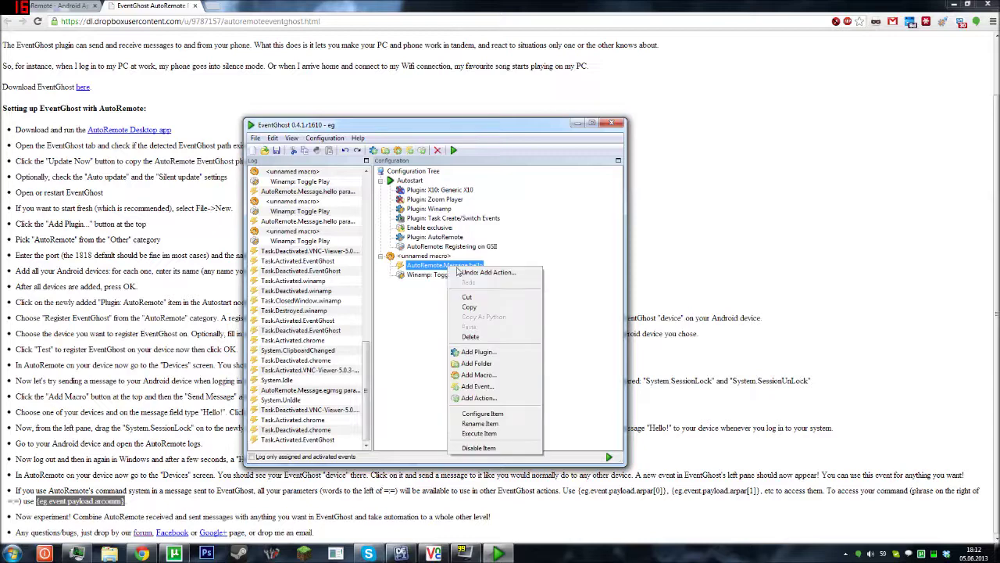
{"action": "left_click", "coordinate": [473, 342]}
{"action": "left_click", "coordinate": [402, 317]}
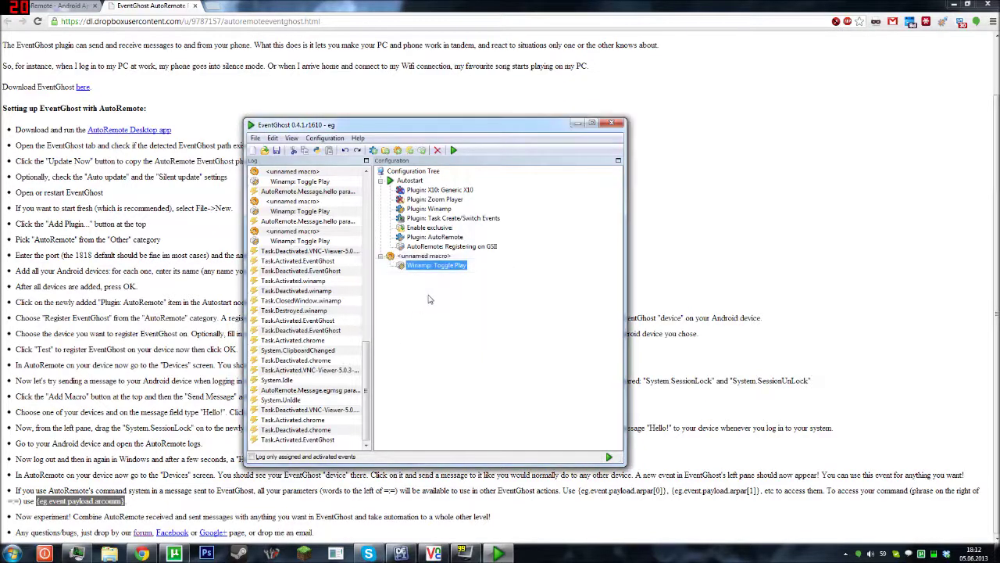
{"action": "right_click", "coordinate": [436, 267]}
{"action": "left_click", "coordinate": [473, 342]}
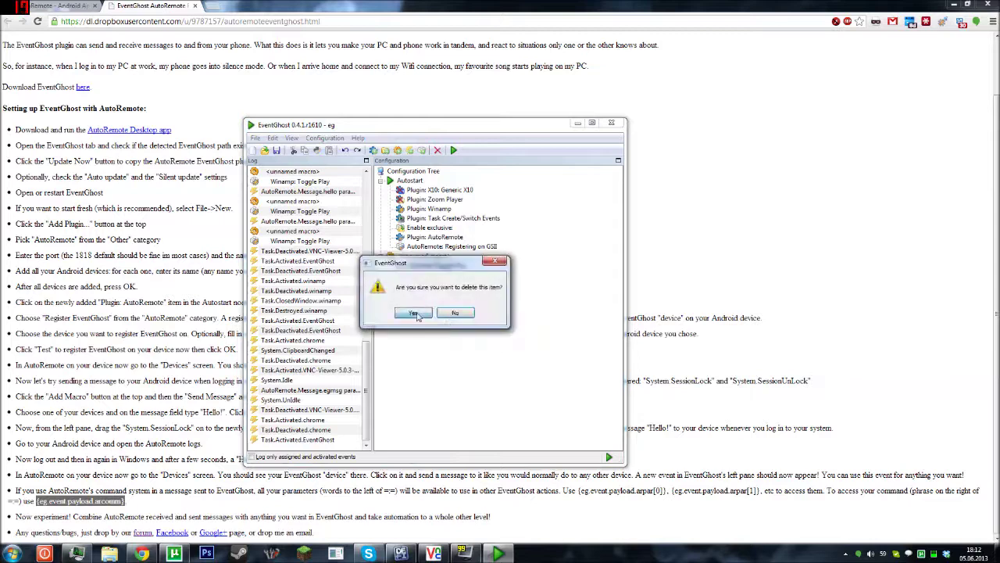
{"action": "left_click", "coordinate": [414, 314]}
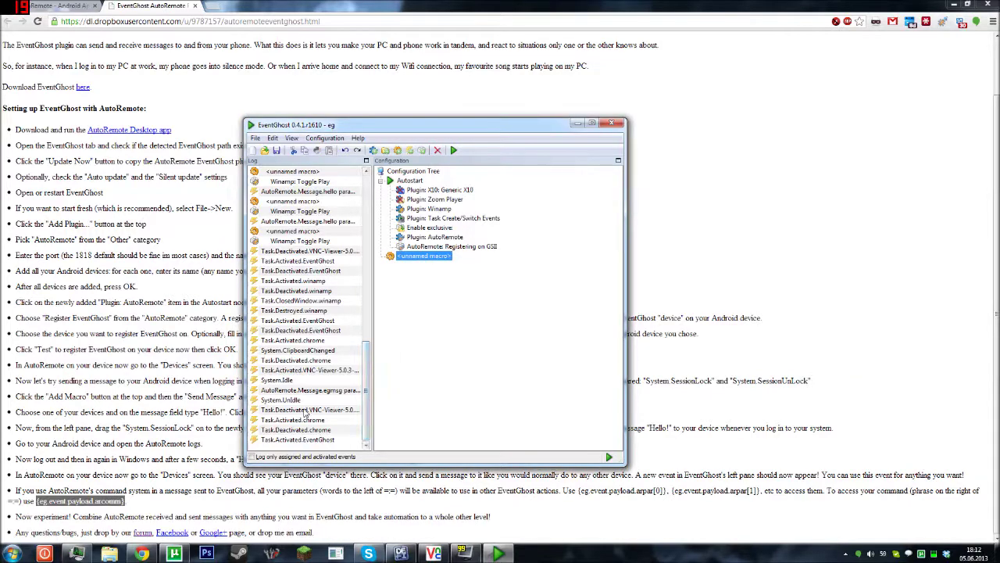
Assign the logged AutoRemote.Message.egmsg event to the unnamed macro, and briefly check the phone's task in VNC Viewer.
{"action": "left_click_drag", "start_coordinate": [317, 390], "coordinate": [424, 256]}
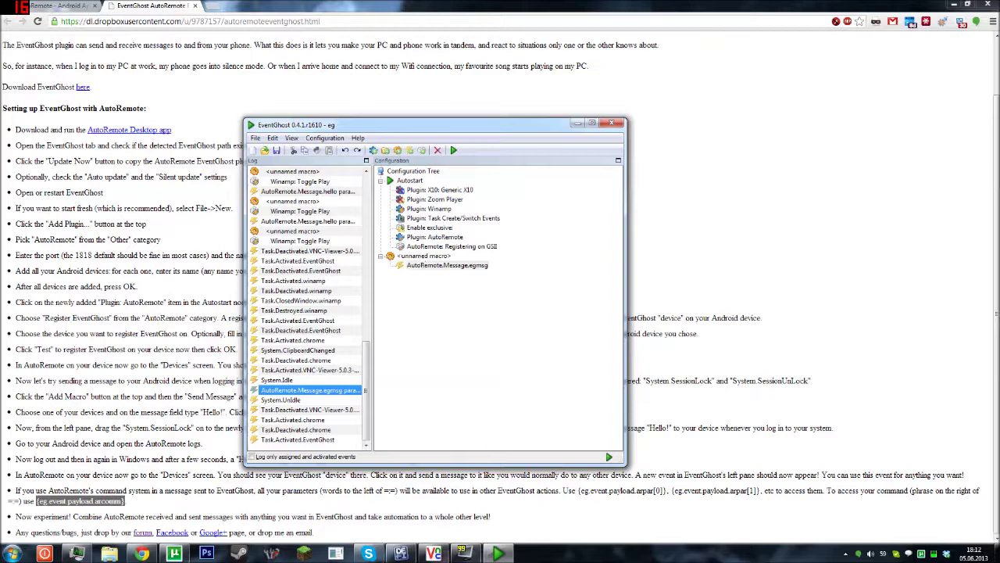
{"action": "left_click", "coordinate": [435, 554]}
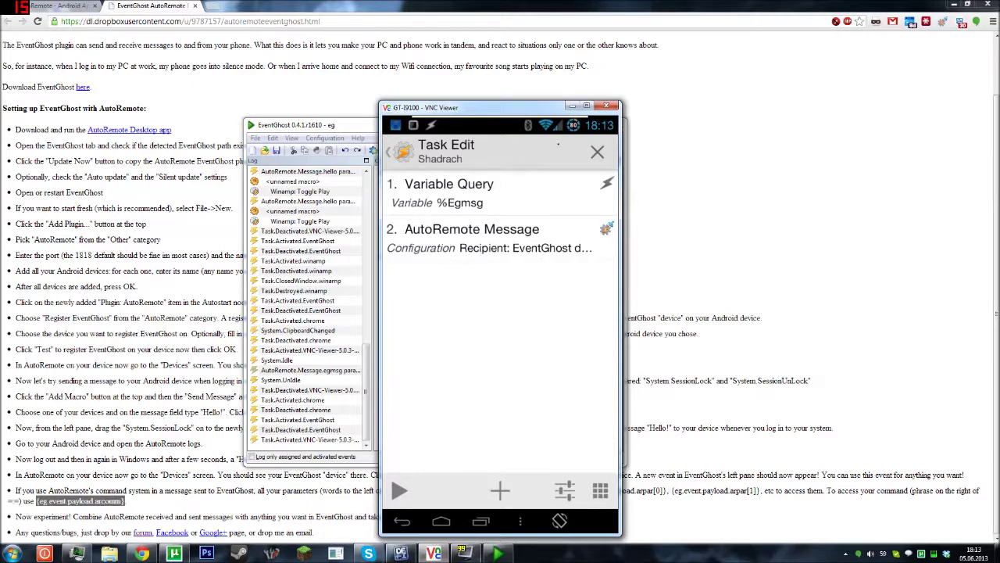
{"action": "left_click", "coordinate": [572, 106]}
{"action": "left_click_drag", "start_coordinate": [309, 350], "coordinate": [449, 267]}
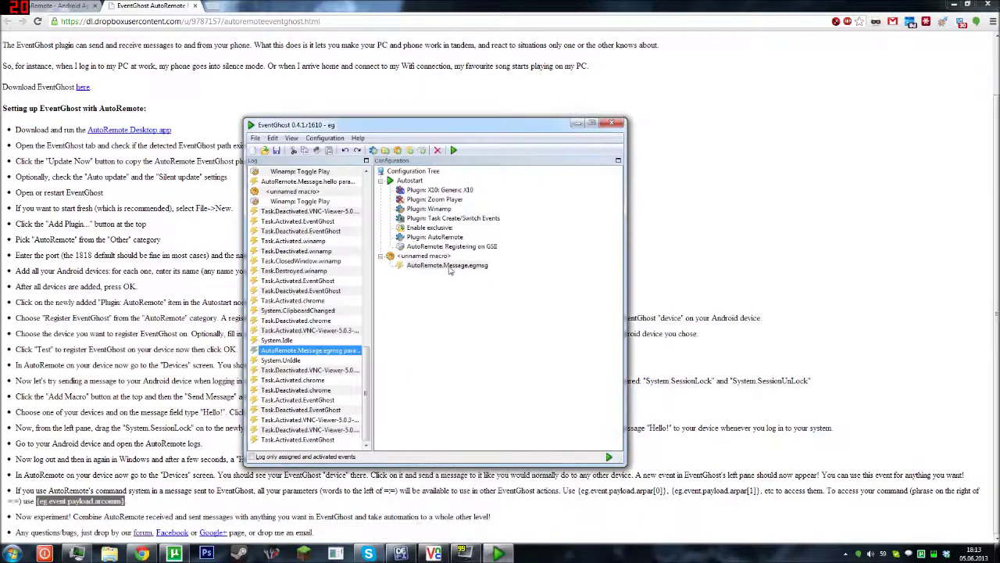
Add EventGhost's Show OSD action to the unnamed macro below the AutoRemote.Message.egmsg event.
{"action": "left_click", "coordinate": [324, 138]}
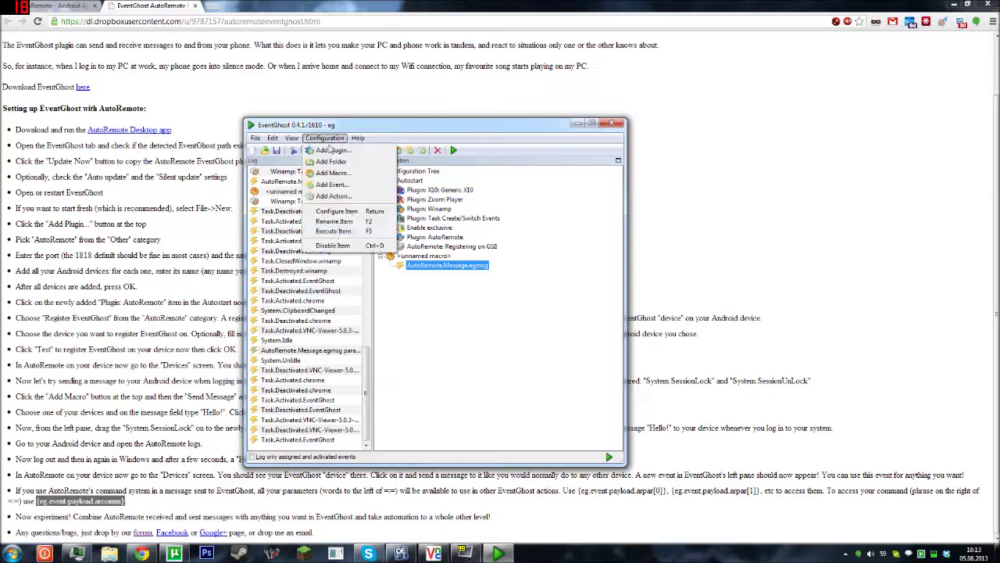
{"action": "left_click", "coordinate": [334, 196]}
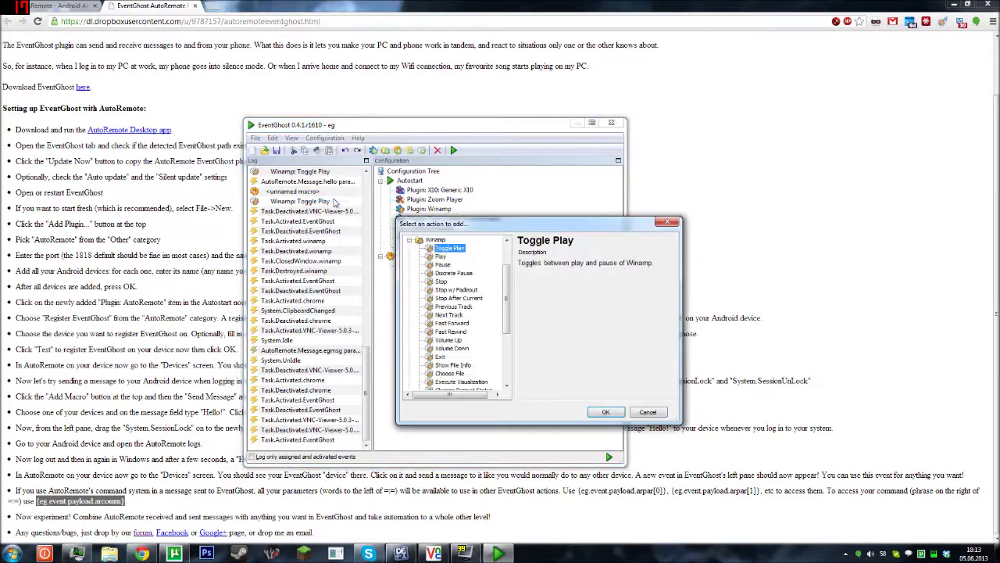
{"action": "left_click", "coordinate": [409, 240]}
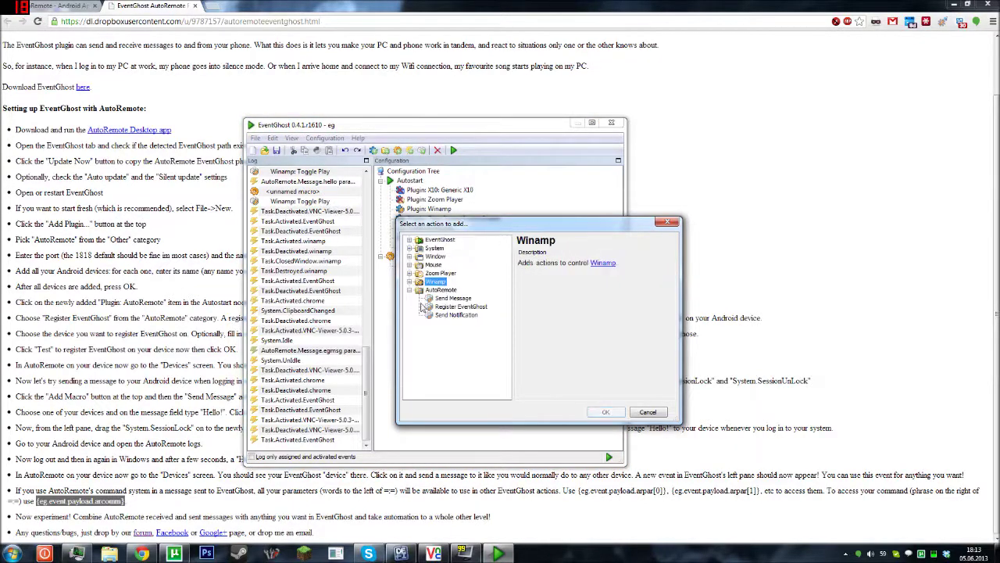
{"action": "left_click", "coordinate": [409, 240]}
{"action": "left_click", "coordinate": [409, 240]}
{"action": "left_click", "coordinate": [409, 240]}
{"action": "left_click", "coordinate": [452, 365]}
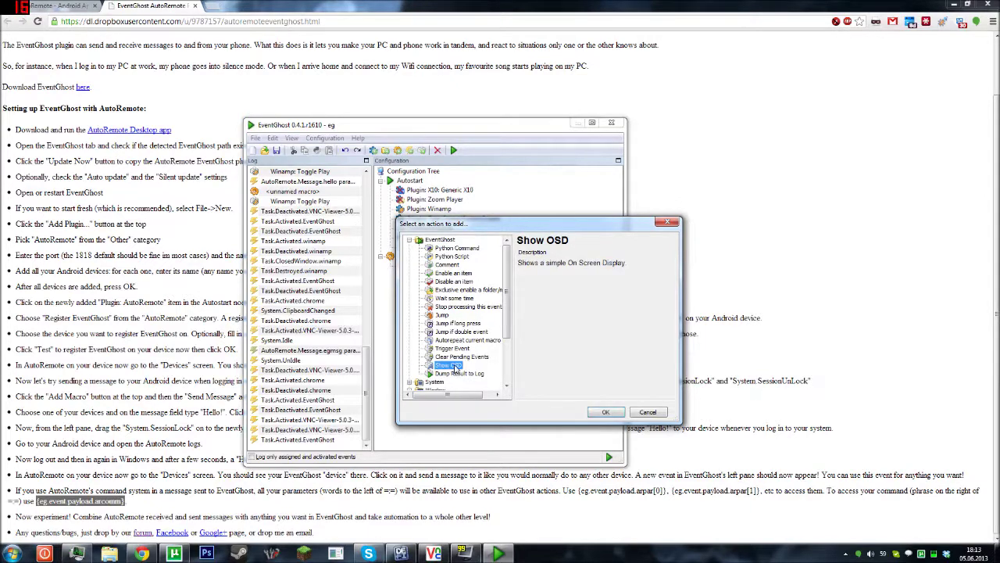
{"action": "left_click", "coordinate": [606, 412]}
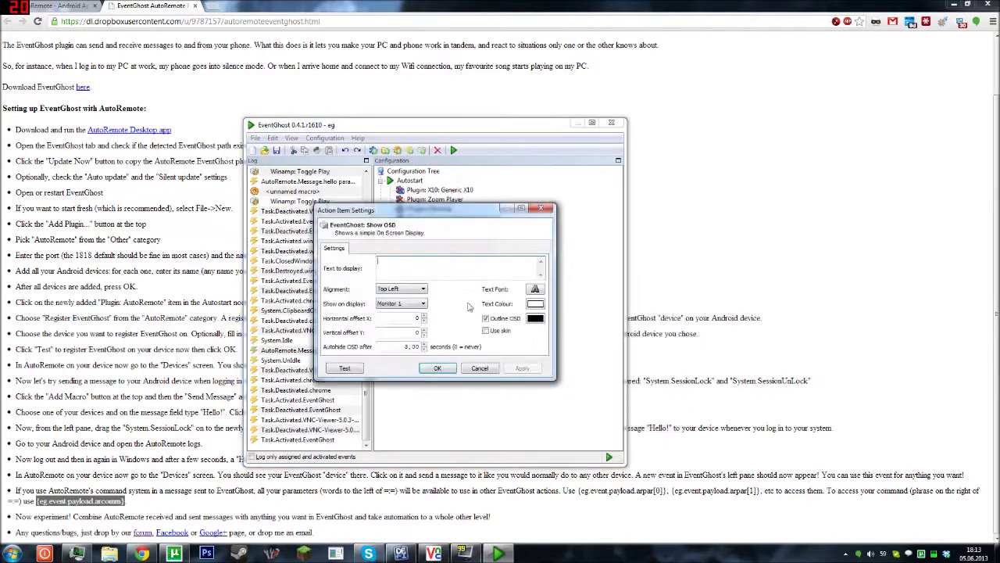
Configure the Show OSD action with Screen Center alignment and the text "Message from SII: {eg.event.payload.arcomm}", and confirm it.
{"action": "left_click", "coordinate": [414, 289]}
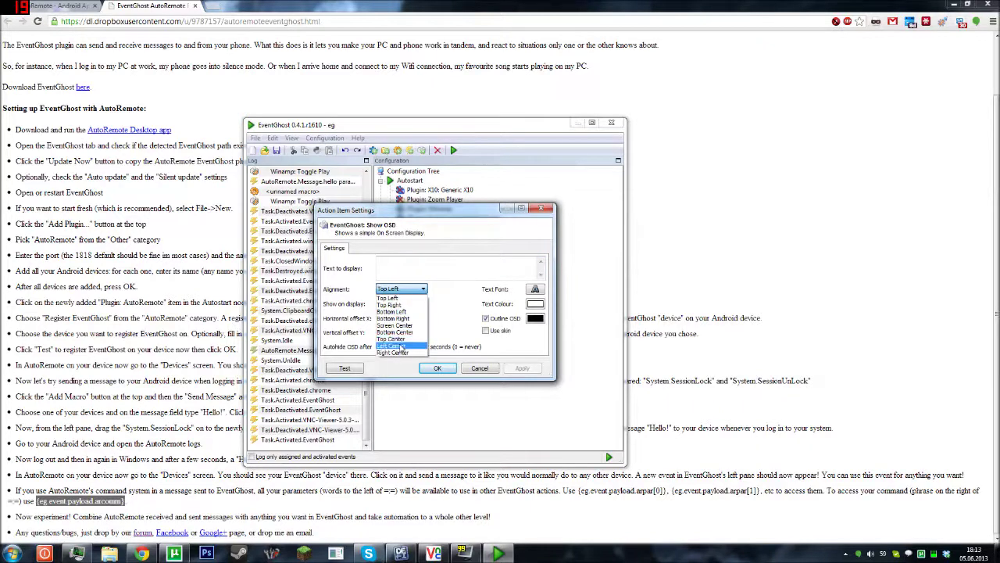
{"action": "left_click", "coordinate": [400, 325]}
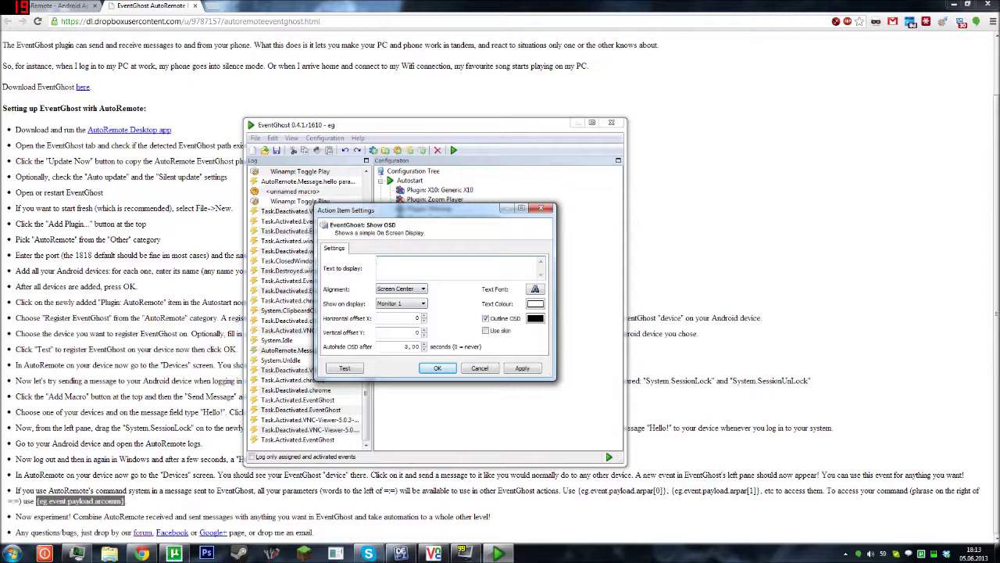
{"action": "type", "text": "Message from SII:"}
{"action": "type", "text": "{eg.event.payload.arcomm}"}
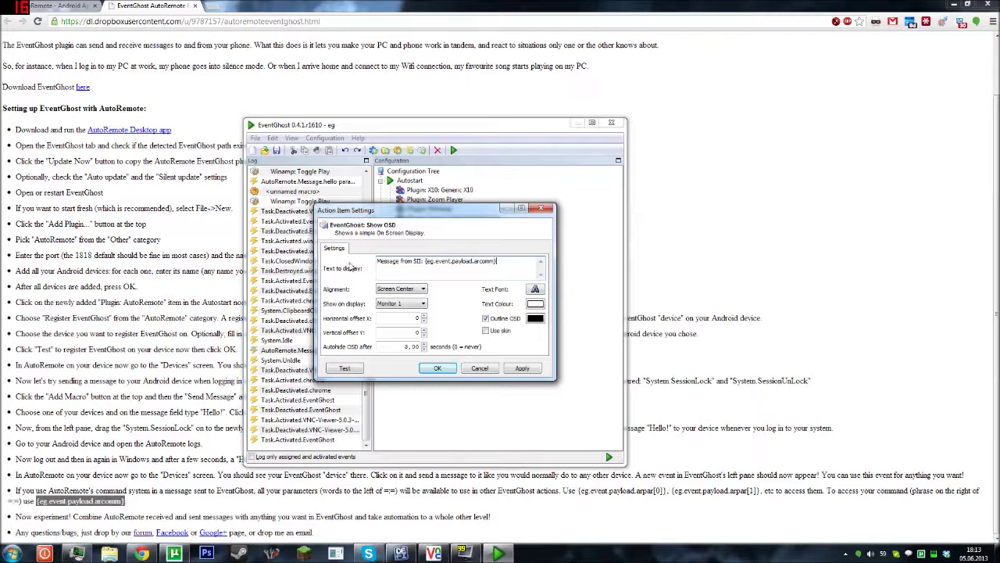
{"action": "left_click_drag", "start_coordinate": [425, 261], "coordinate": [497, 261]}
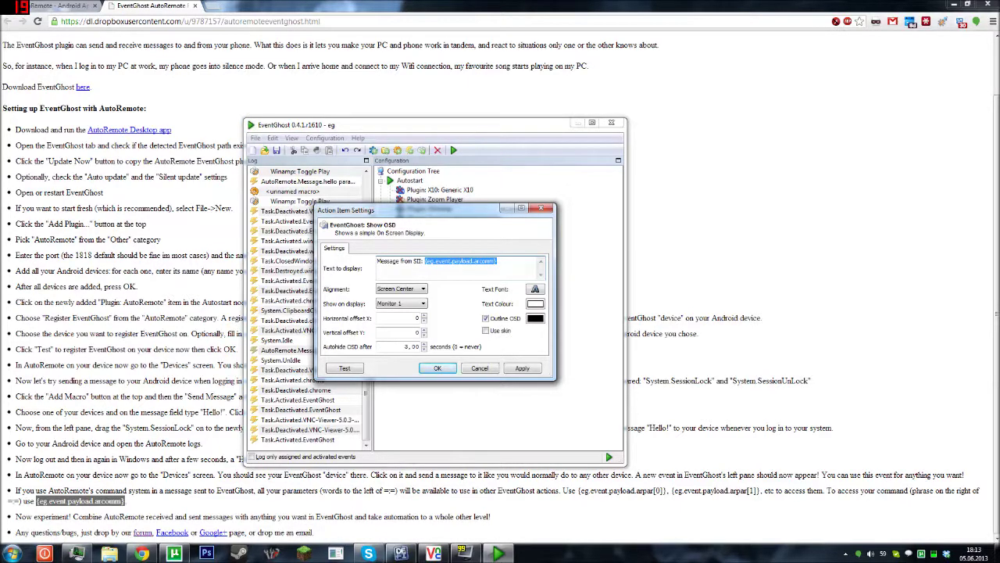
{"action": "type", "text": "{eg.event.payload.arcomm}"}
{"action": "left_click_drag", "start_coordinate": [424, 261], "coordinate": [497, 261]}
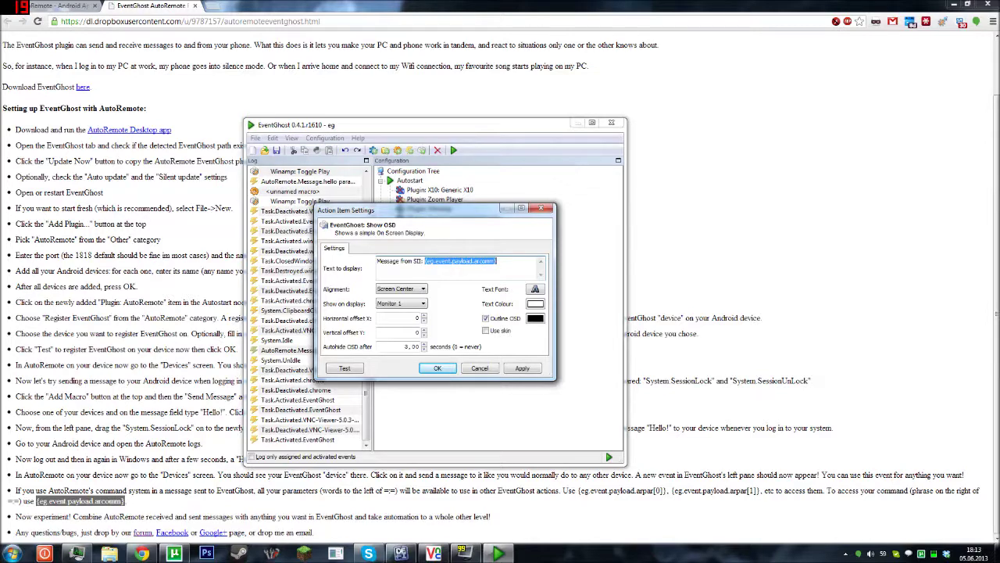
{"action": "left_click", "coordinate": [439, 370]}
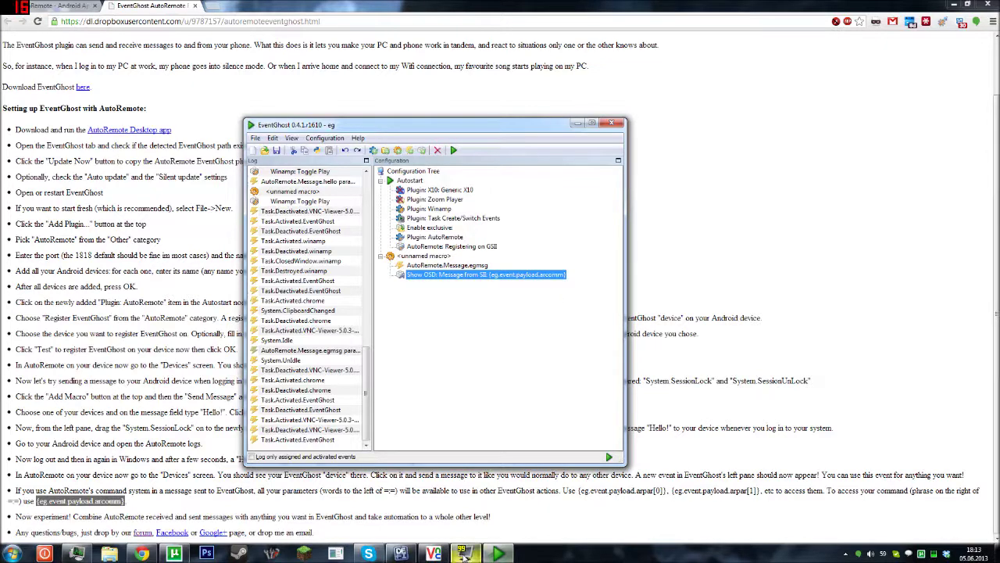
Switch to VNC Viewer, move its window clear of EventGhost, and open the message text of the phone's AutoRemote Message action.
{"action": "left_click", "coordinate": [434, 554]}
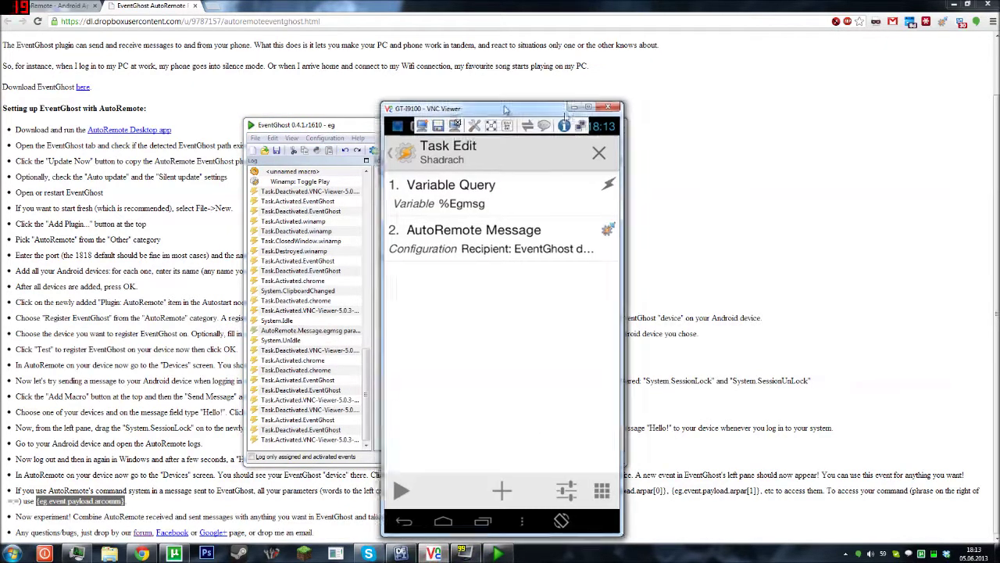
{"action": "left_click_drag", "start_coordinate": [502, 111], "coordinate": [812, 76]}
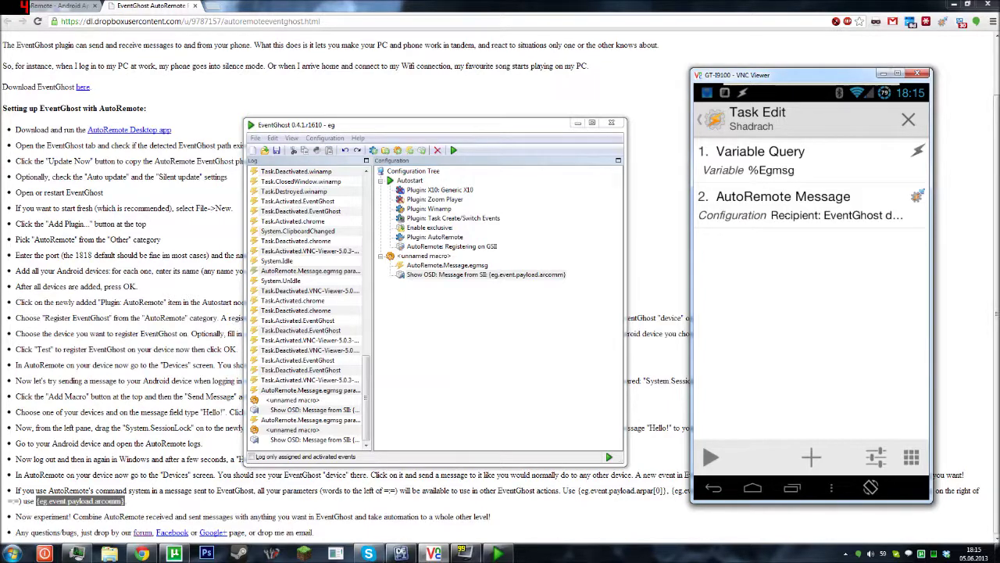
{"action": "left_click", "coordinate": [813, 204]}
{"action": "left_click", "coordinate": [786, 215]}
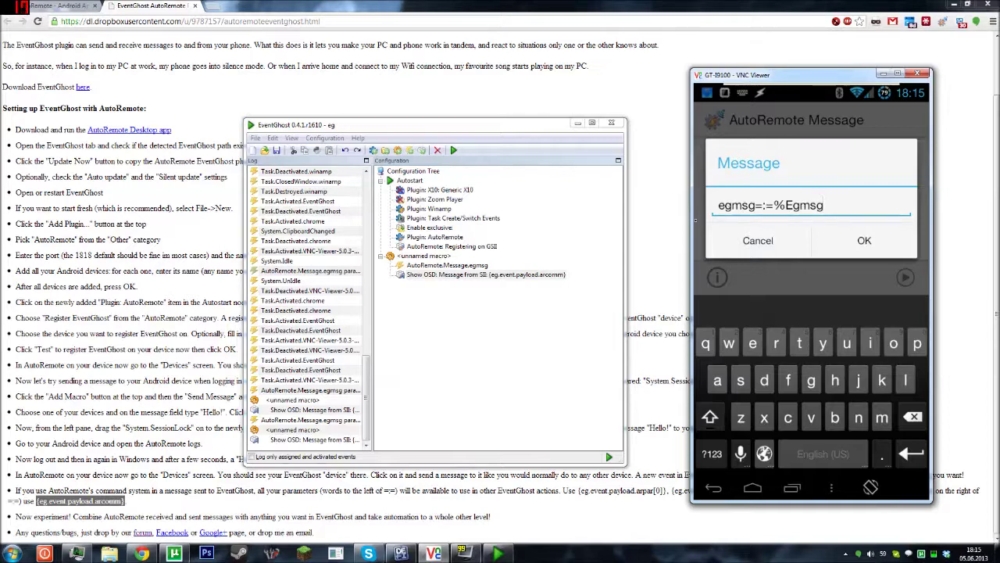
Examine the egmsg, =:= and %Egmsg parts of the phone's AutoRemote message, and return to the task's action list.
{"action": "left_click", "coordinate": [733, 205]}
{"action": "double_click", "coordinate": [732, 205]}
{"action": "left_click_drag", "start_coordinate": [831, 231], "coordinate": [762, 231]}
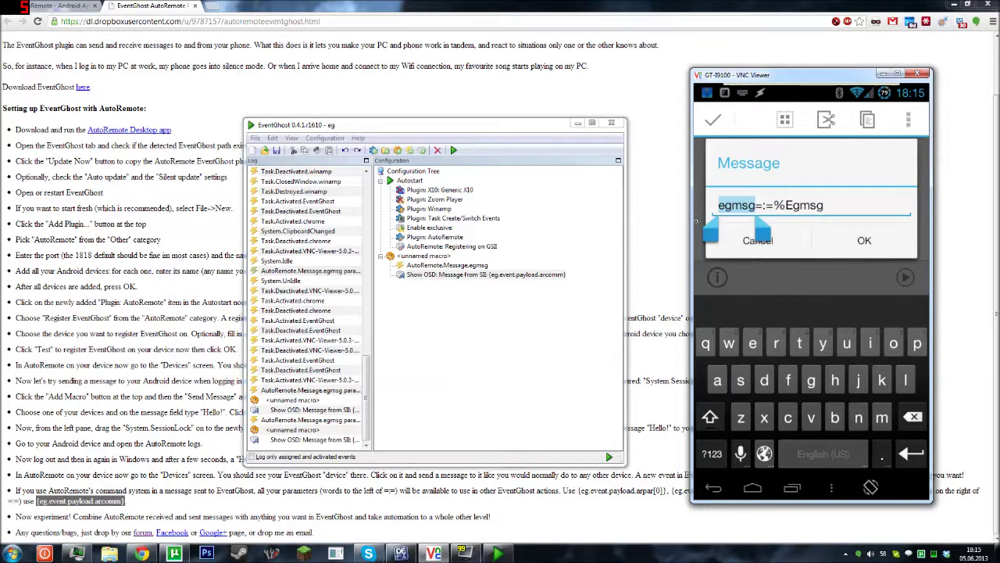
{"action": "mouse_move", "coordinate": [762, 231]}
{"action": "left_mouse_down"}
{"action": "mouse_move", "coordinate": [780, 230]}
{"action": "mouse_move", "coordinate": [747, 231]}
{"action": "left_mouse_up"}
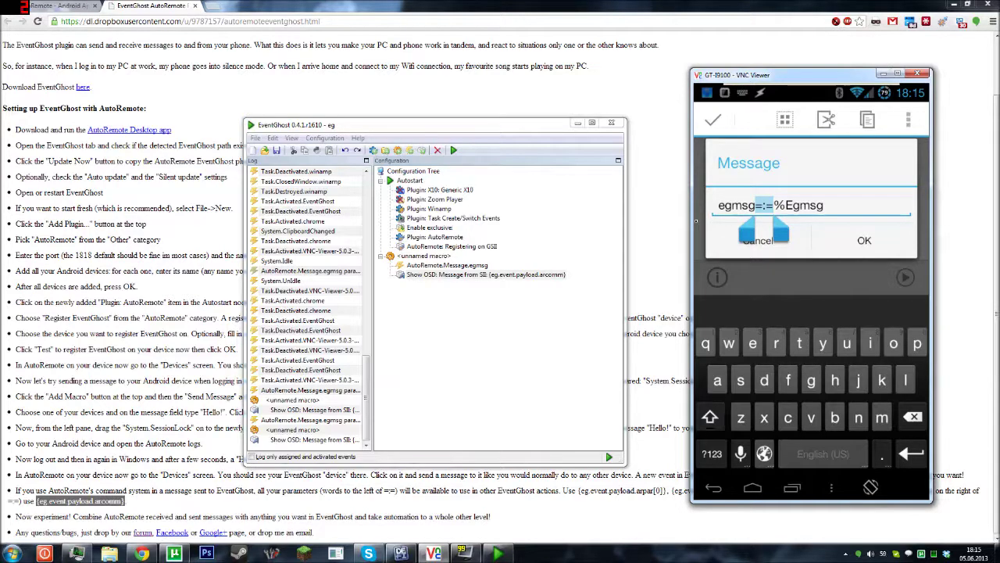
{"action": "left_click_drag", "start_coordinate": [781, 230], "coordinate": [831, 230]}
{"action": "mouse_move", "coordinate": [747, 232]}
{"action": "left_mouse_down"}
{"action": "mouse_move", "coordinate": [776, 232]}
{"action": "mouse_move", "coordinate": [765, 231]}
{"action": "left_mouse_up"}
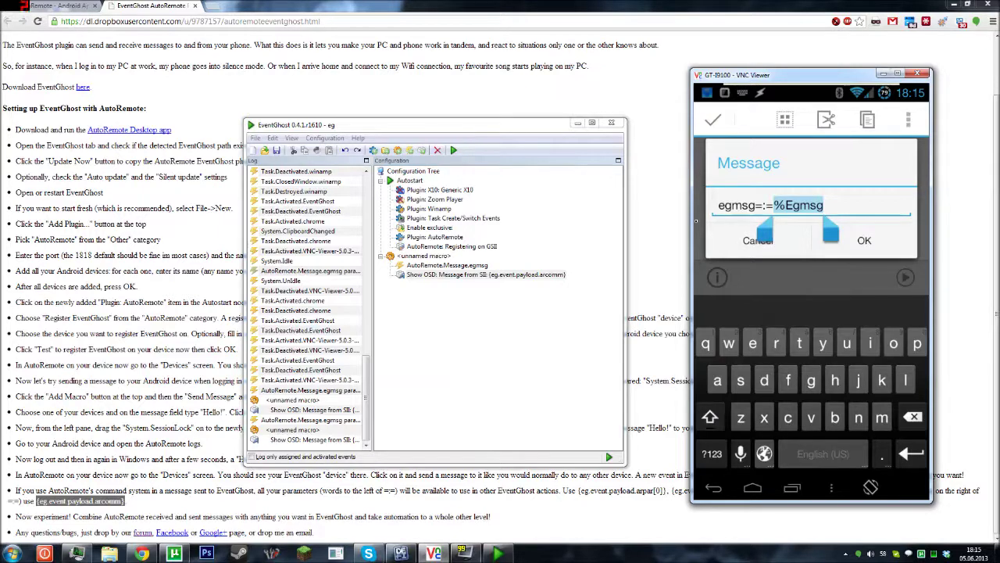
{"action": "left_click", "coordinate": [864, 240]}
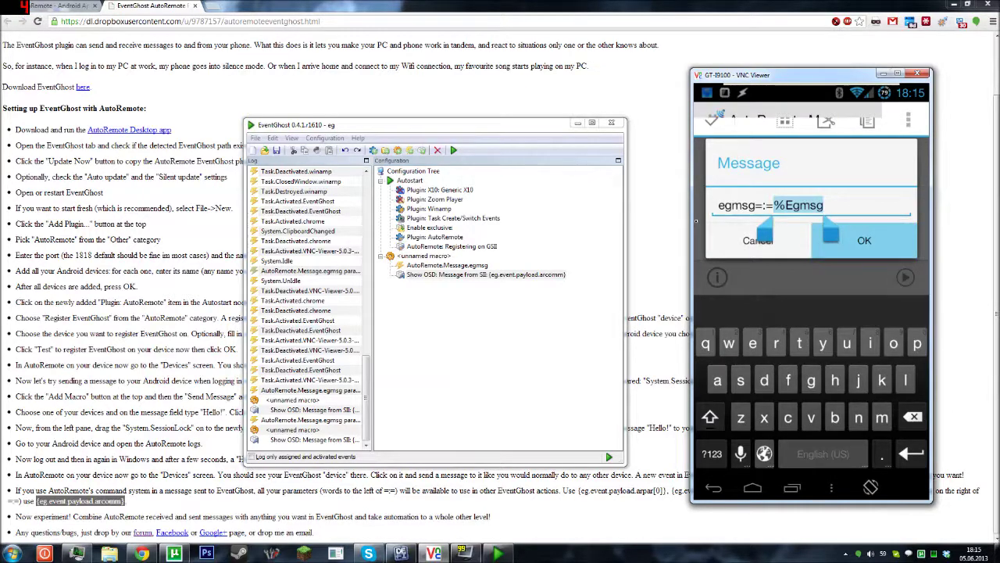
{"action": "key", "text": "Escape"}
{"action": "key", "text": "Escape"}
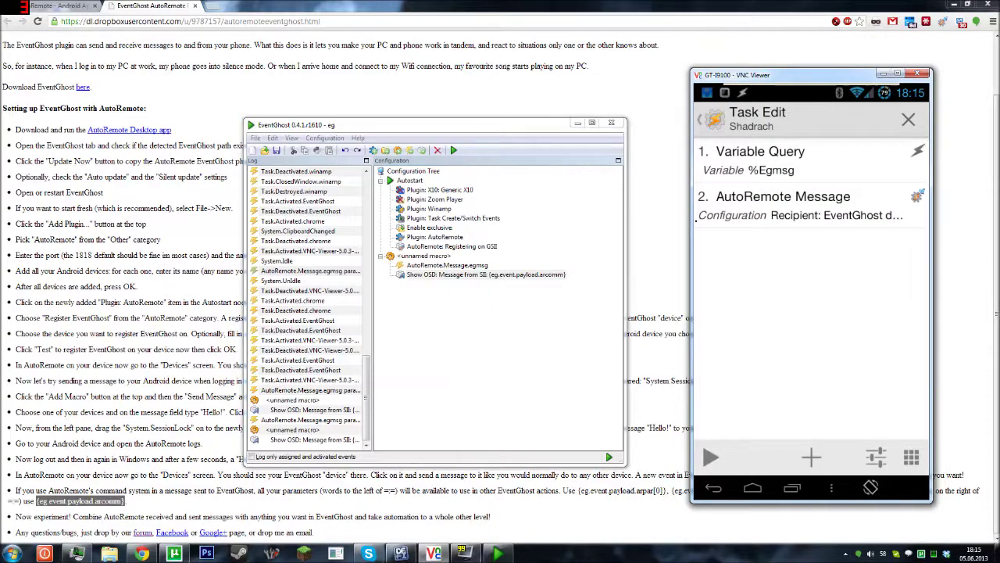
Switch to Chrome, copy {eg.event.payload.arcomm} from the AutoRemote guide, and examine how the guide relates it to the =:= separator.
{"action": "left_click", "coordinate": [750, 156]}
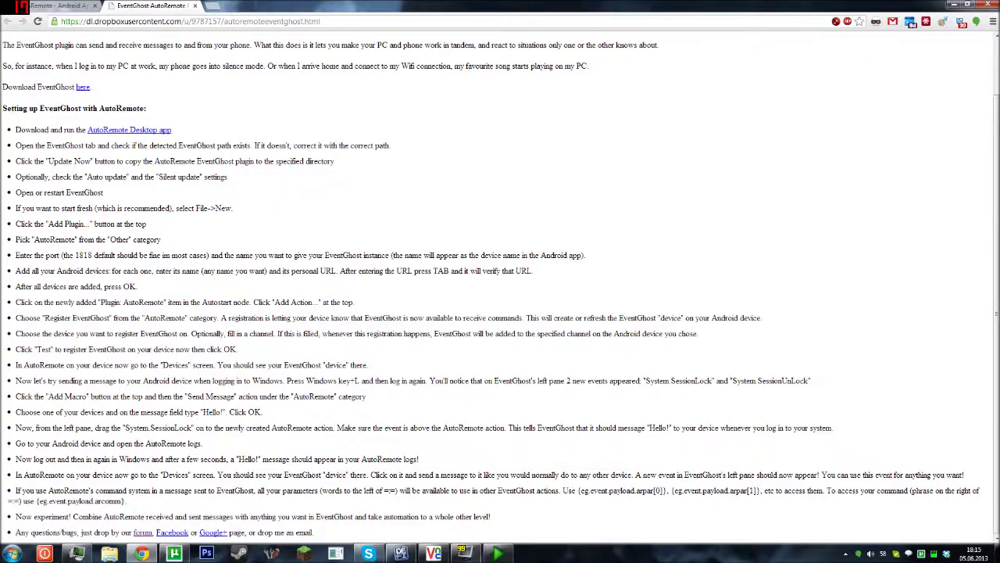
{"action": "left_click_drag", "start_coordinate": [36, 500], "coordinate": [125, 500]}
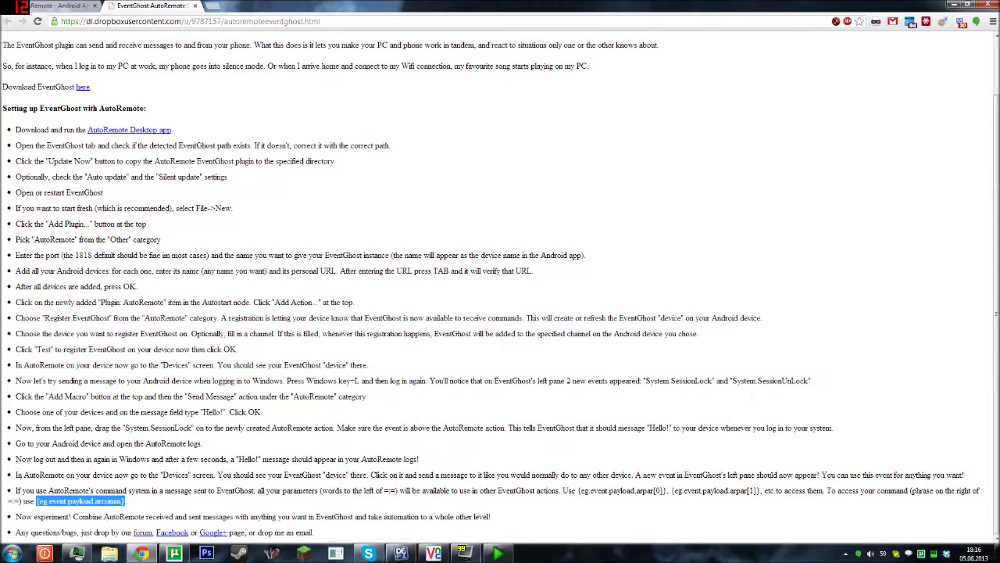
{"action": "right_click", "coordinate": [82, 501]}
{"action": "left_click", "coordinate": [101, 381]}
{"action": "left_click_drag", "start_coordinate": [8, 501], "coordinate": [20, 501]}
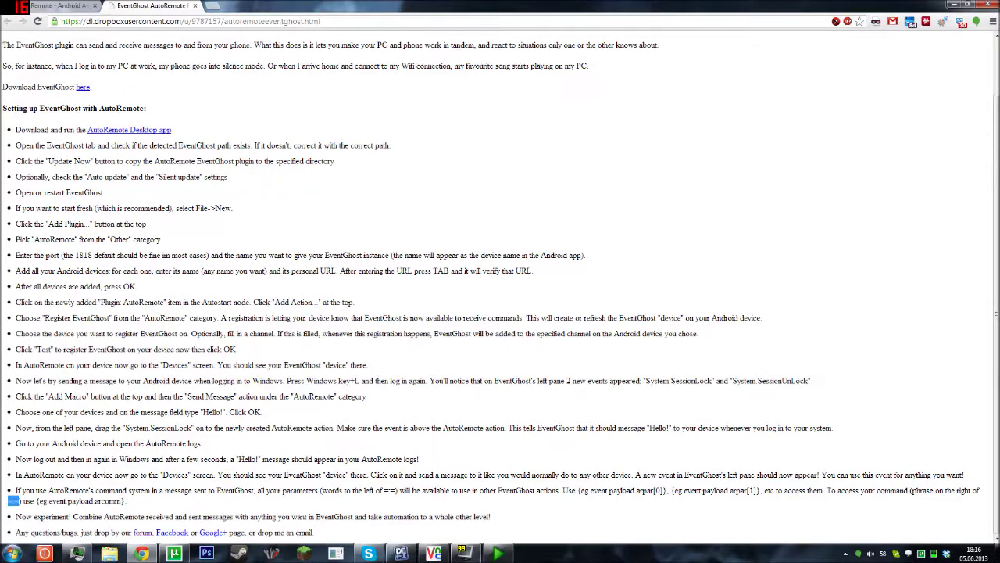
{"action": "left_click_drag", "start_coordinate": [36, 501], "coordinate": [125, 501]}
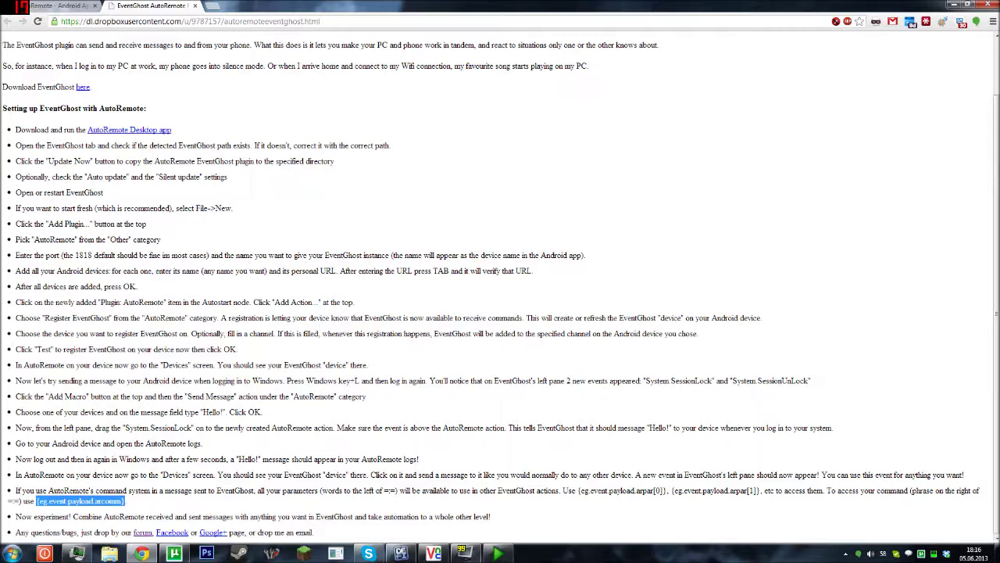
Switch to EventGhost, examine the payload placeholder in the Show OSD action's text, close its settings, and widen the EventGhost window.
{"action": "left_click", "coordinate": [498, 553]}
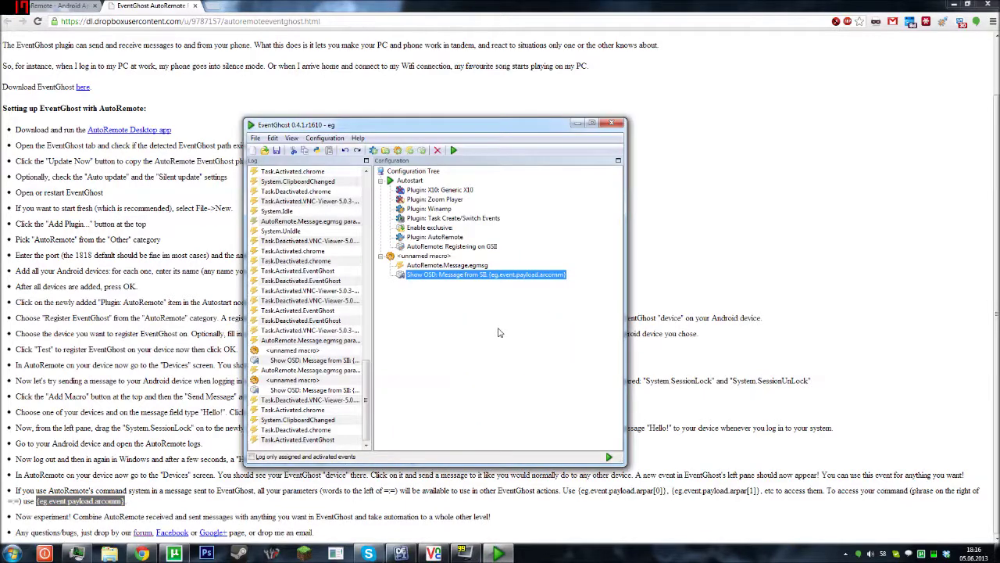
{"action": "double_click", "coordinate": [486, 276]}
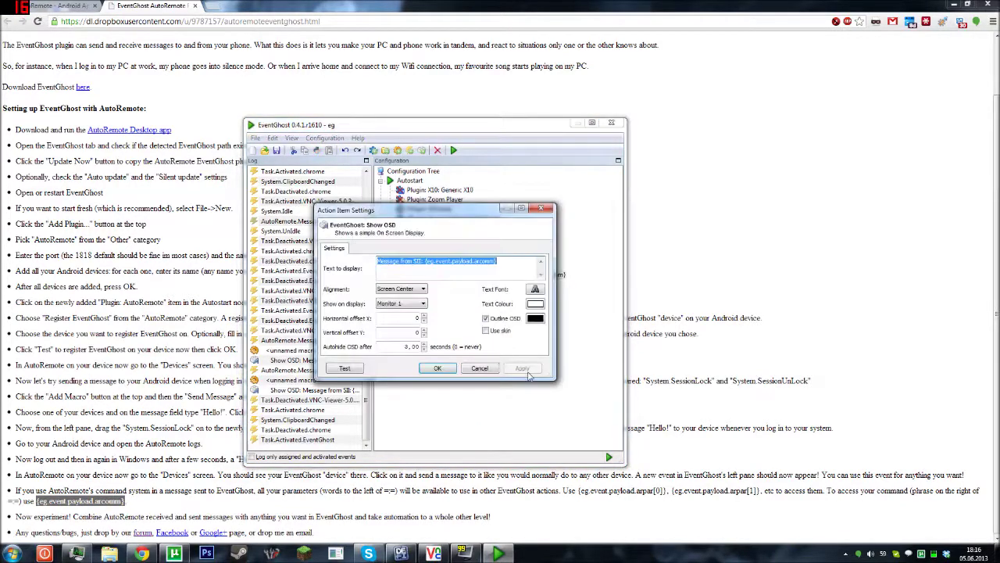
{"action": "left_click_drag", "start_coordinate": [424, 261], "coordinate": [497, 261]}
{"action": "left_click", "coordinate": [541, 208]}
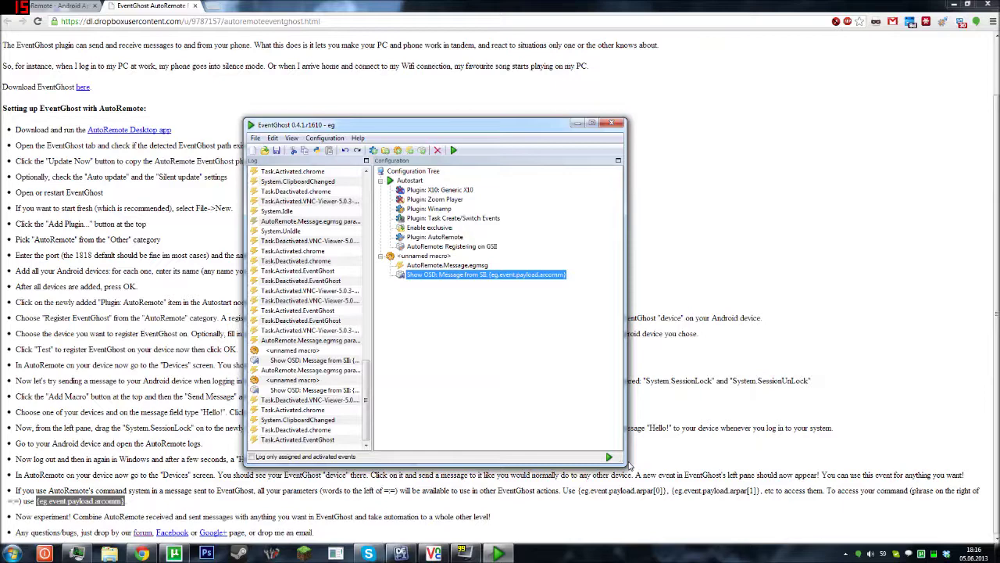
{"action": "left_click_drag", "start_coordinate": [630, 466], "coordinate": [868, 465]}
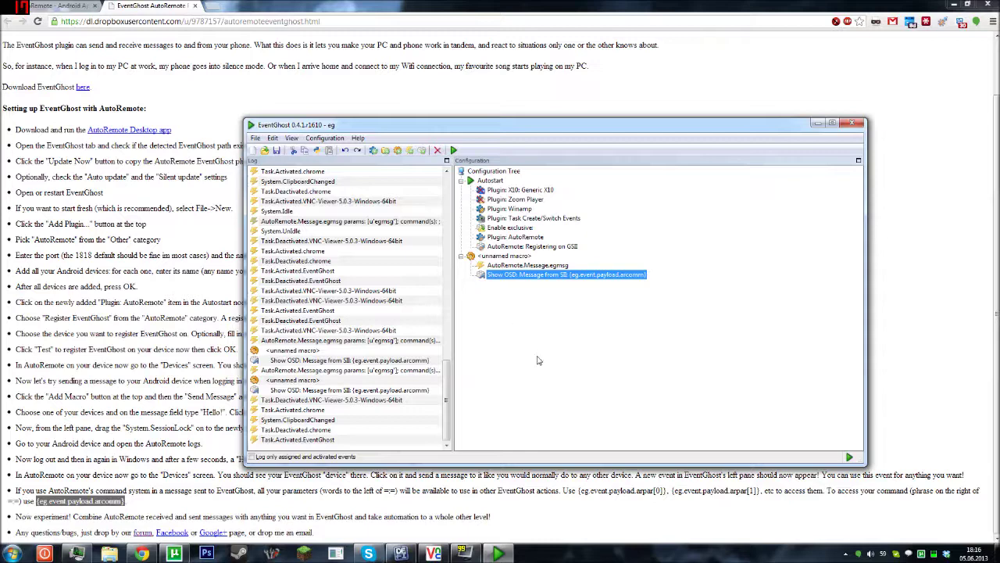
Switch to VNC Viewer and back to EventGhost, add a new macro, and assign it the logged Task.Activated.VNC-Viewer-5.0.3-Windows-64bit event.
{"action": "left_click", "coordinate": [434, 553]}
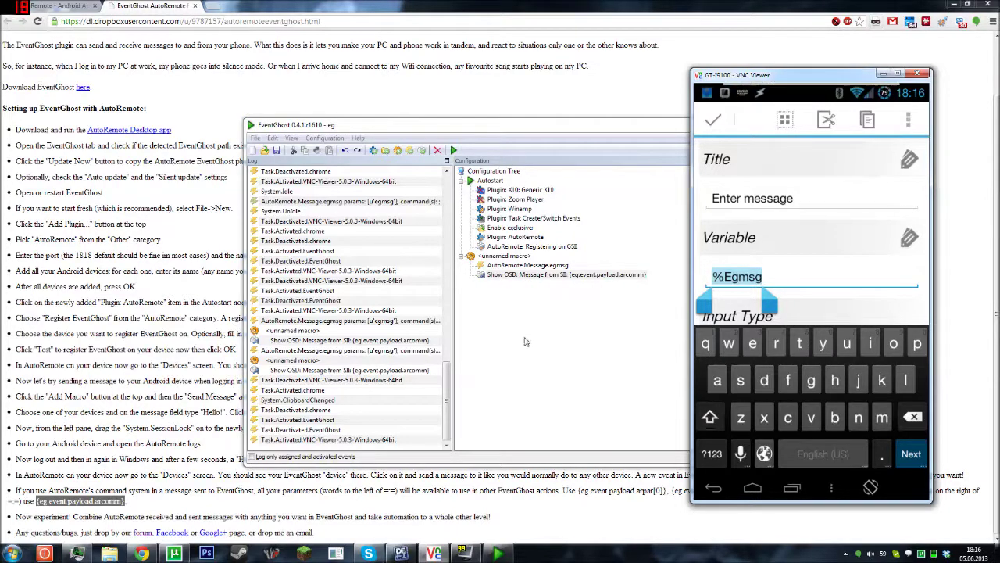
{"action": "left_click", "coordinate": [461, 256]}
{"action": "left_click", "coordinate": [325, 137]}
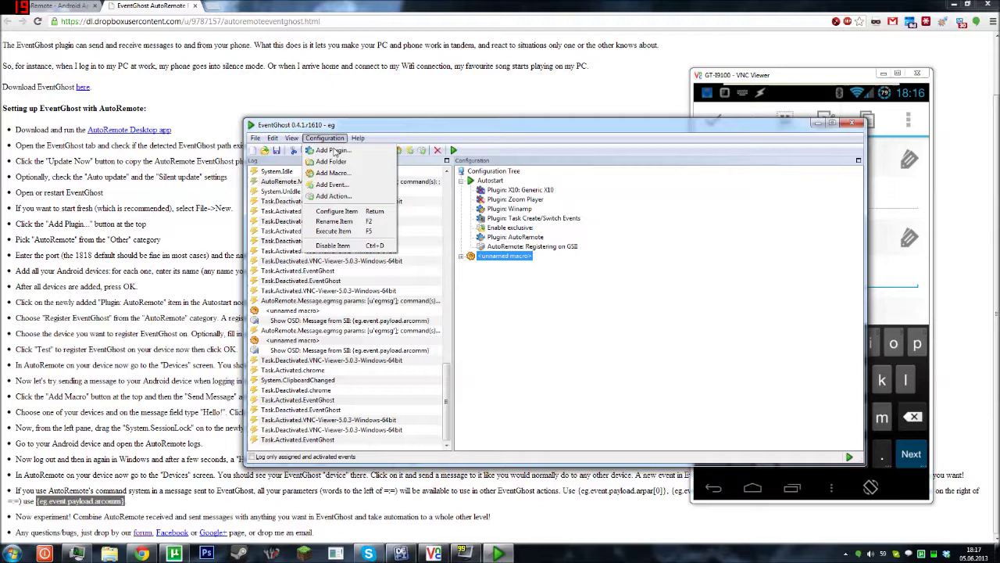
{"action": "left_click", "coordinate": [333, 195]}
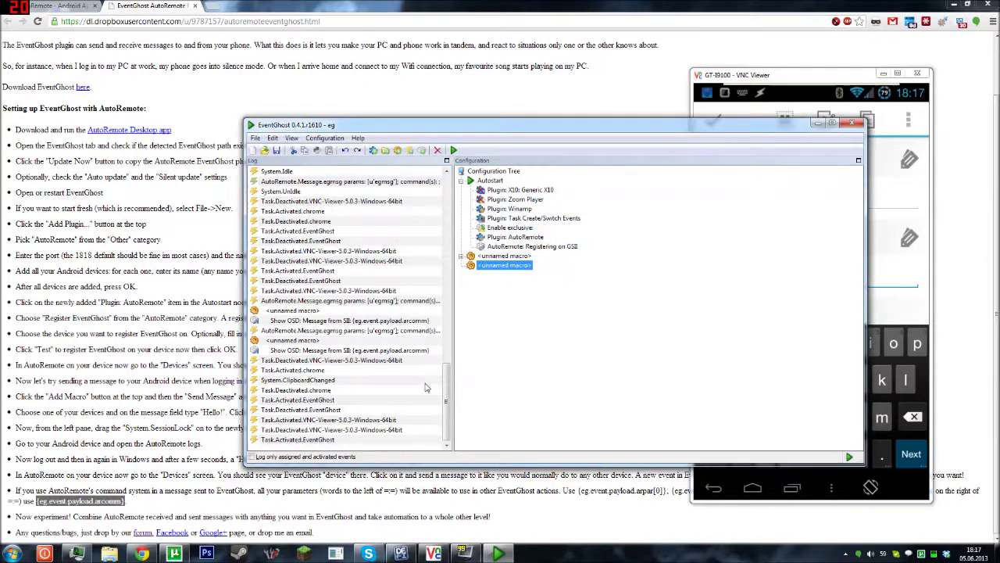
{"action": "left_click", "coordinate": [374, 362]}
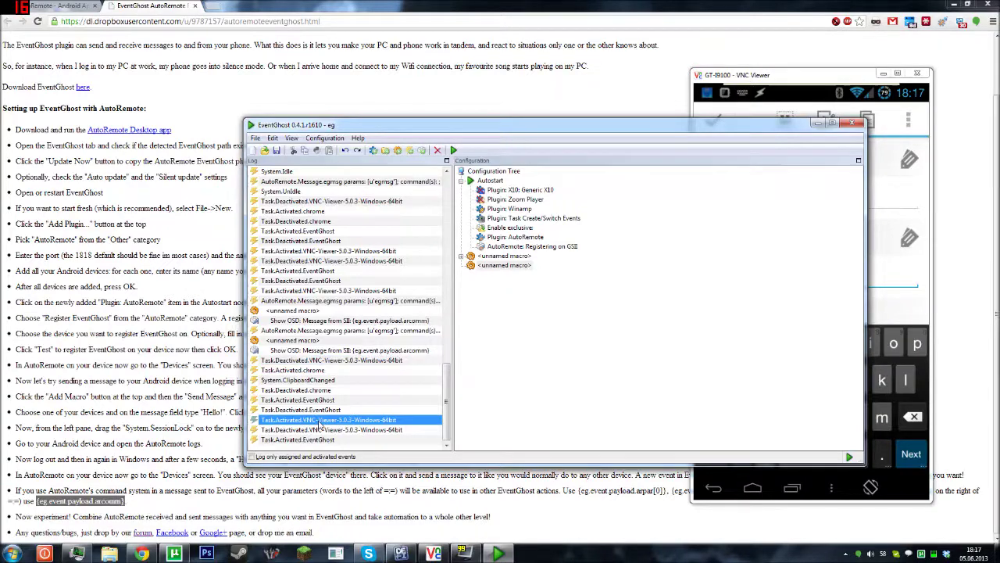
{"action": "left_click_drag", "start_coordinate": [335, 423], "coordinate": [506, 270]}
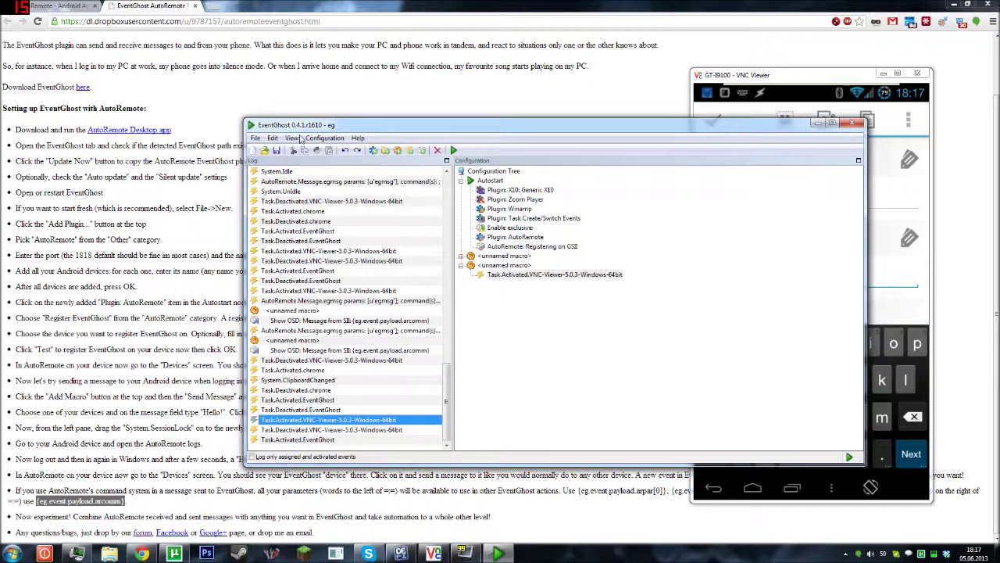
Add an AutoRemote Send Message action below the VNC Viewer activation event in the new macro.
{"action": "left_click", "coordinate": [516, 276]}
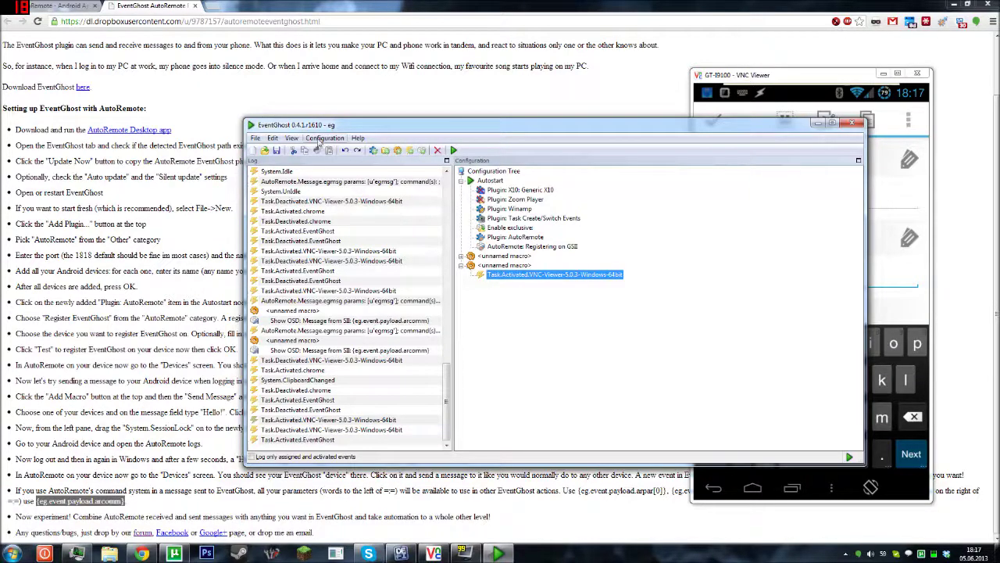
{"action": "left_click", "coordinate": [325, 137]}
{"action": "left_click", "coordinate": [332, 197]}
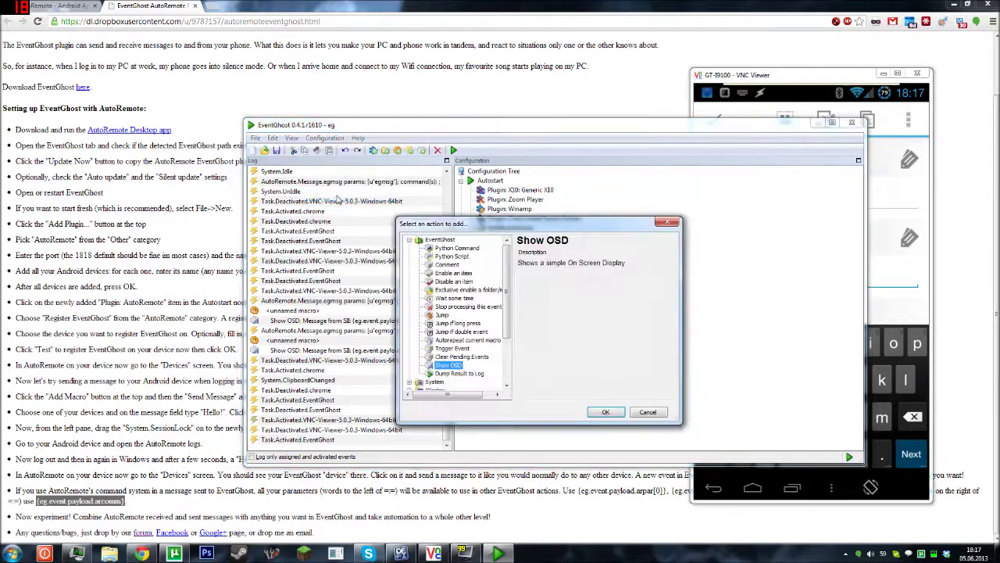
{"action": "left_click_drag", "start_coordinate": [507, 310], "coordinate": [508, 354]}
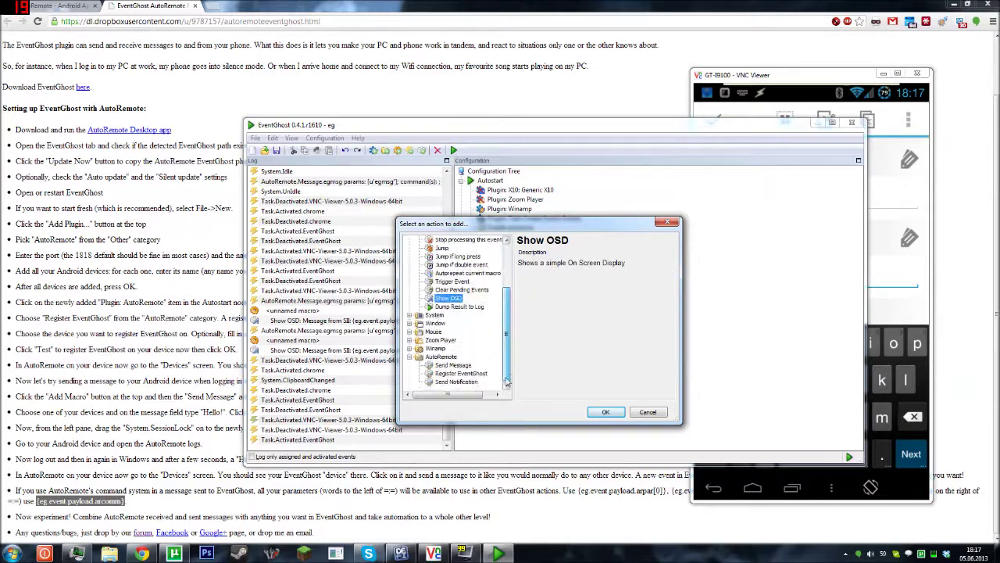
{"action": "left_click", "coordinate": [440, 358]}
{"action": "left_click", "coordinate": [453, 365]}
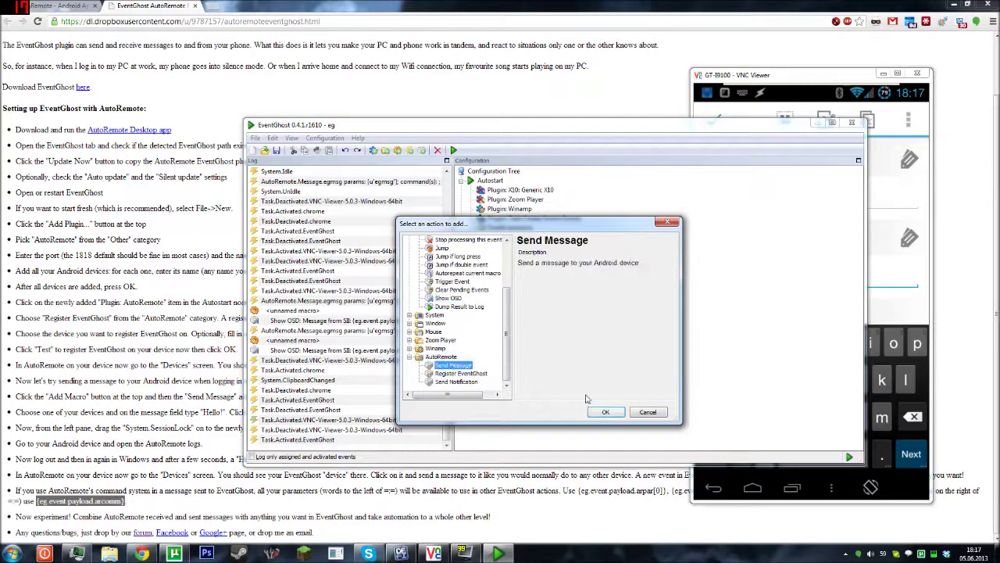
{"action": "left_click", "coordinate": [606, 411]}
Set the Send Message action's device to GSII and its message to vncactive, and accept the settings.
{"action": "left_click", "coordinate": [502, 263]}
{"action": "left_click", "coordinate": [491, 272]}
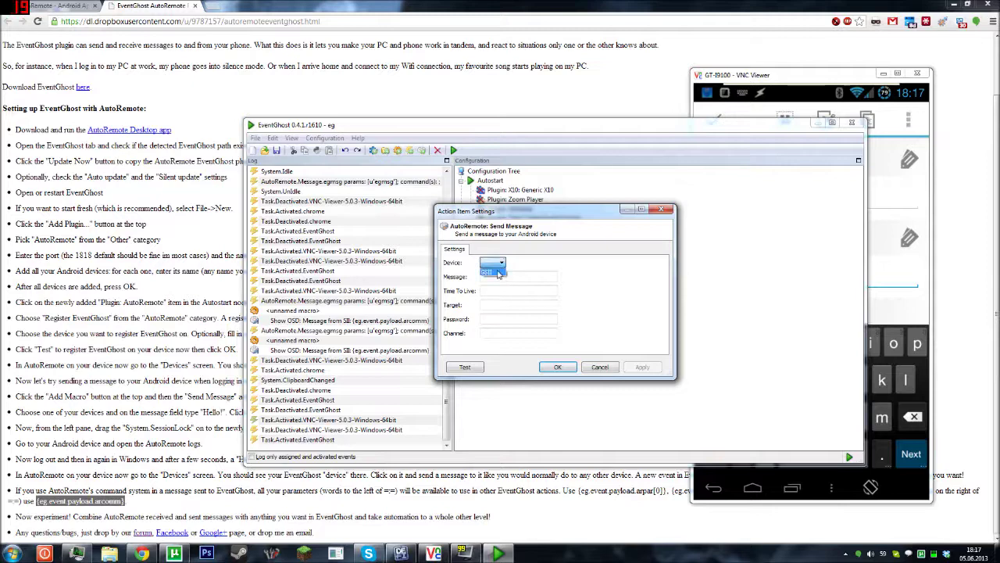
{"action": "left_click", "coordinate": [500, 276]}
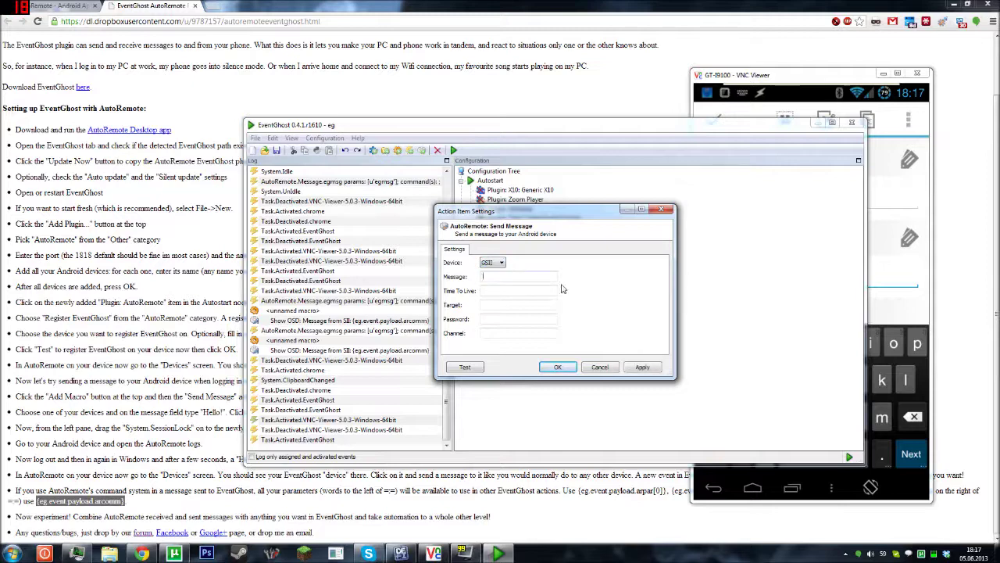
{"action": "type", "text": "vncactive"}
{"action": "left_click", "coordinate": [553, 369]}
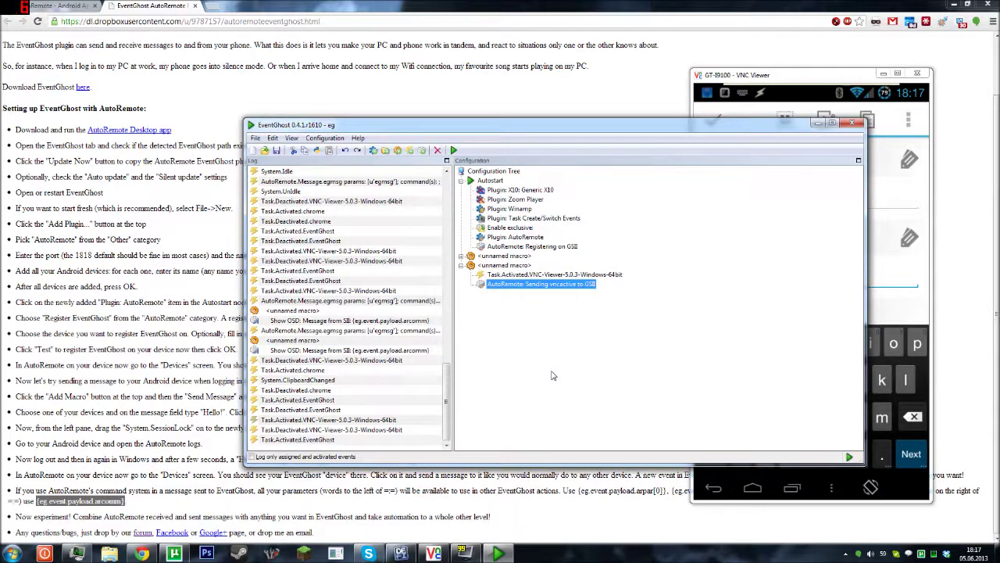
Move the EventGhost window clear of the phone view, test the new macro by activating VNC Viewer twice, and expand the egmsg macro.
{"action": "left_click_drag", "start_coordinate": [698, 132], "coordinate": [489, 114]}
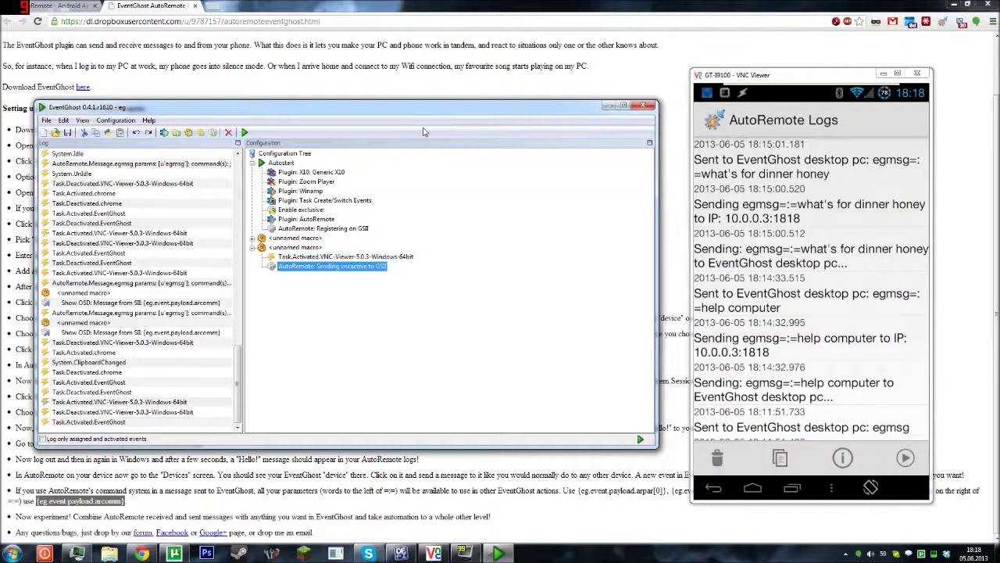
{"action": "left_click", "coordinate": [805, 79]}
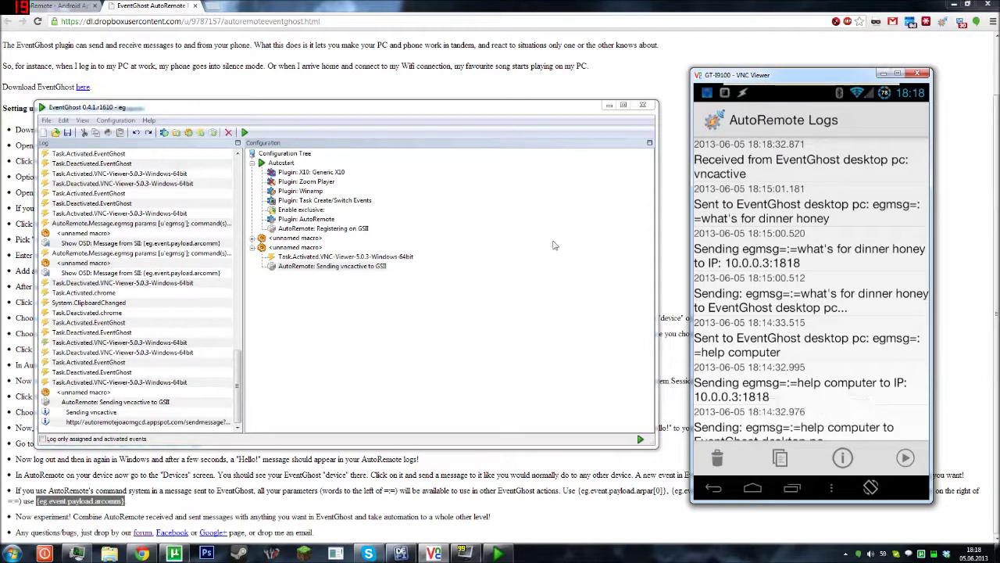
{"action": "left_click", "coordinate": [512, 109]}
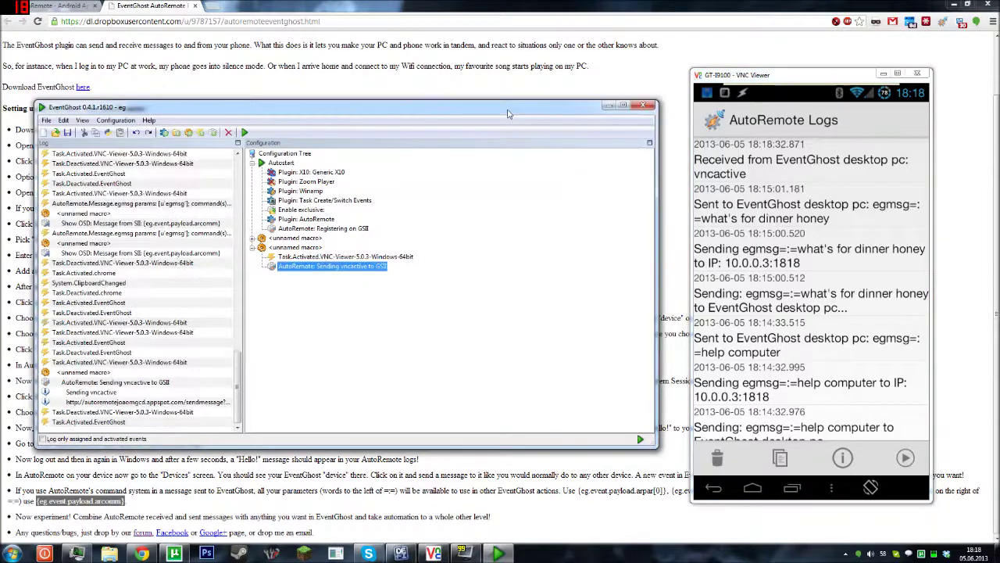
{"action": "left_click", "coordinate": [797, 77]}
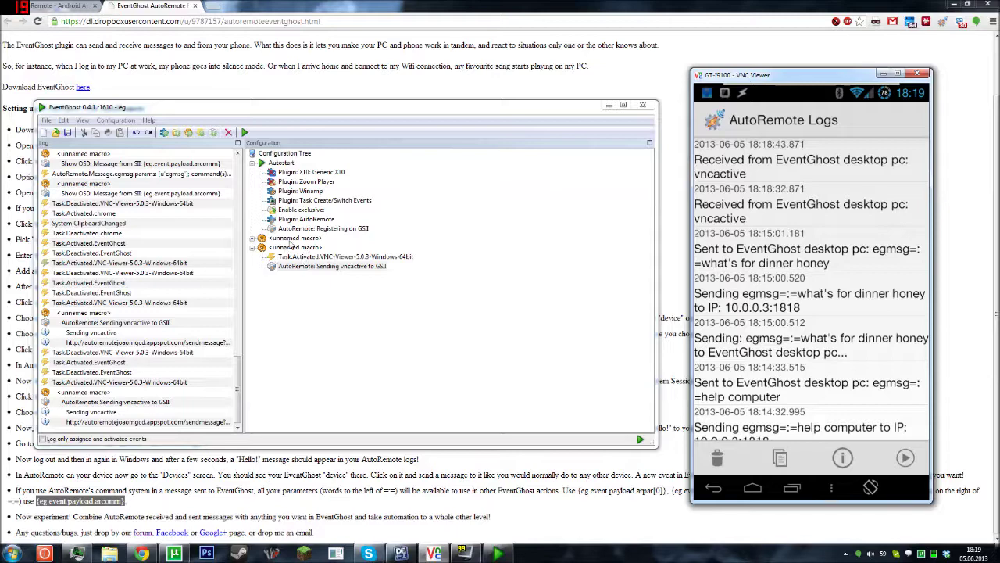
{"action": "left_click", "coordinate": [253, 239]}
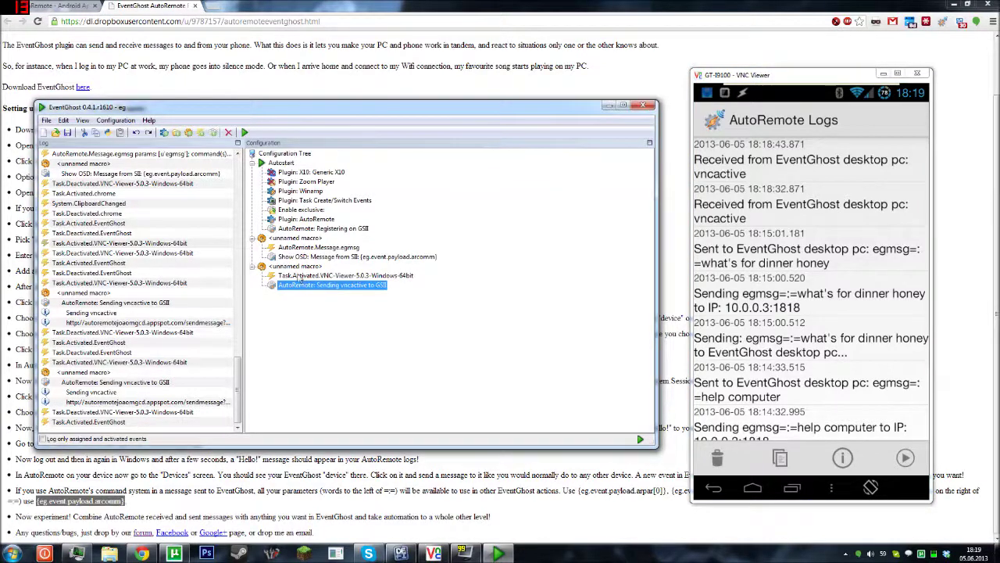